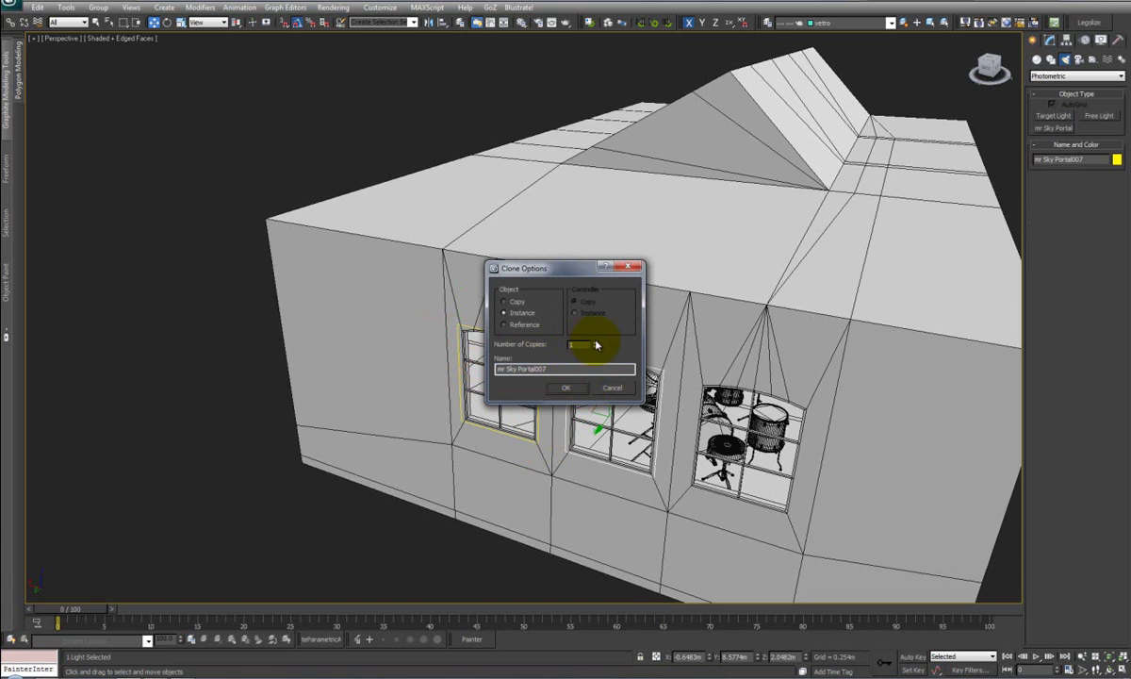
# Finish the instanced sky portal copy on the third rear window and shift all three window portals slightly inward along Y
pyautogui.click(570, 386)
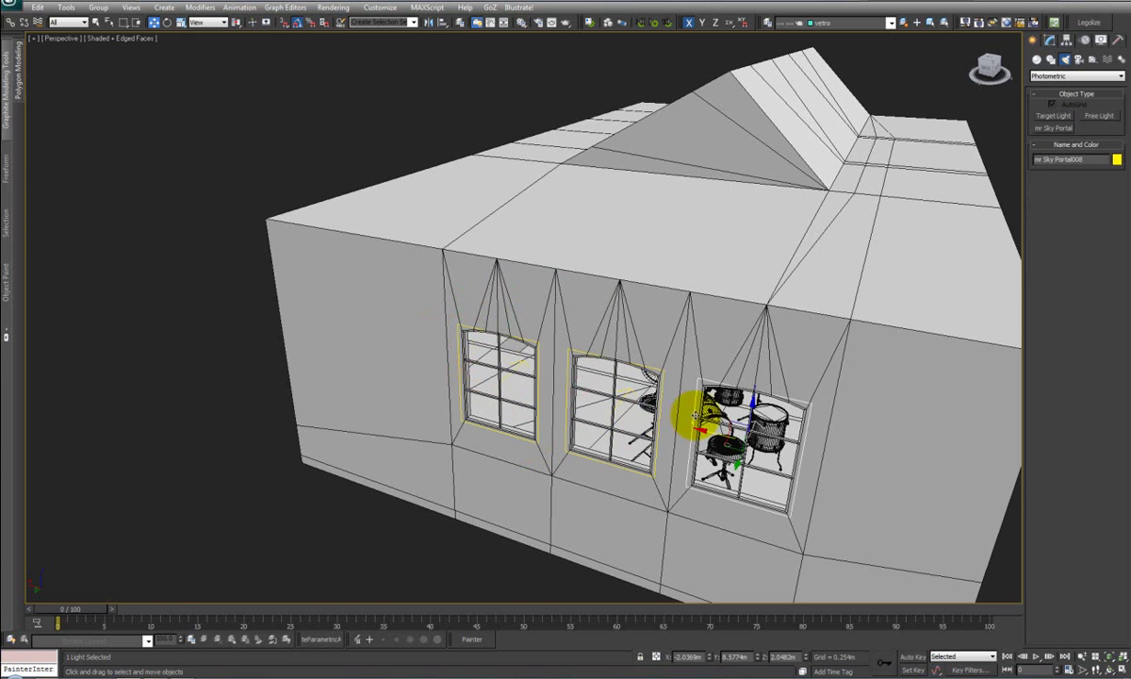
pyautogui.keyDown('ctrl'); pyautogui.click(626, 388); pyautogui.keyUp('ctrl')
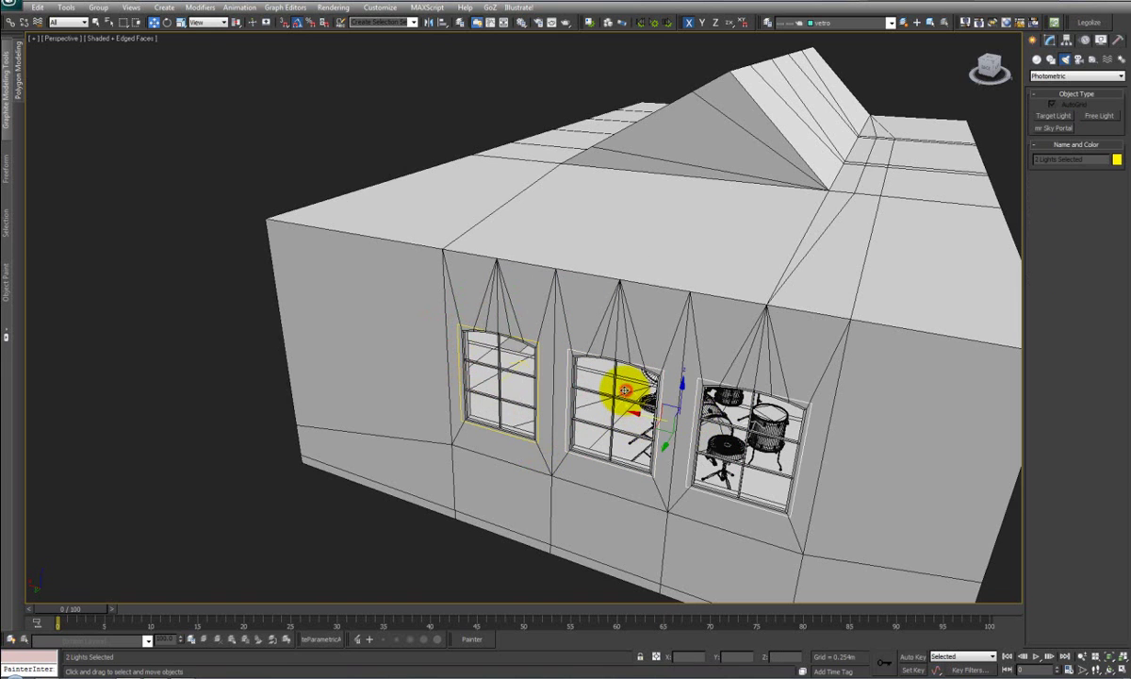
pyautogui.keyDown('ctrl'); pyautogui.click(525, 361); pyautogui.keyUp('ctrl')
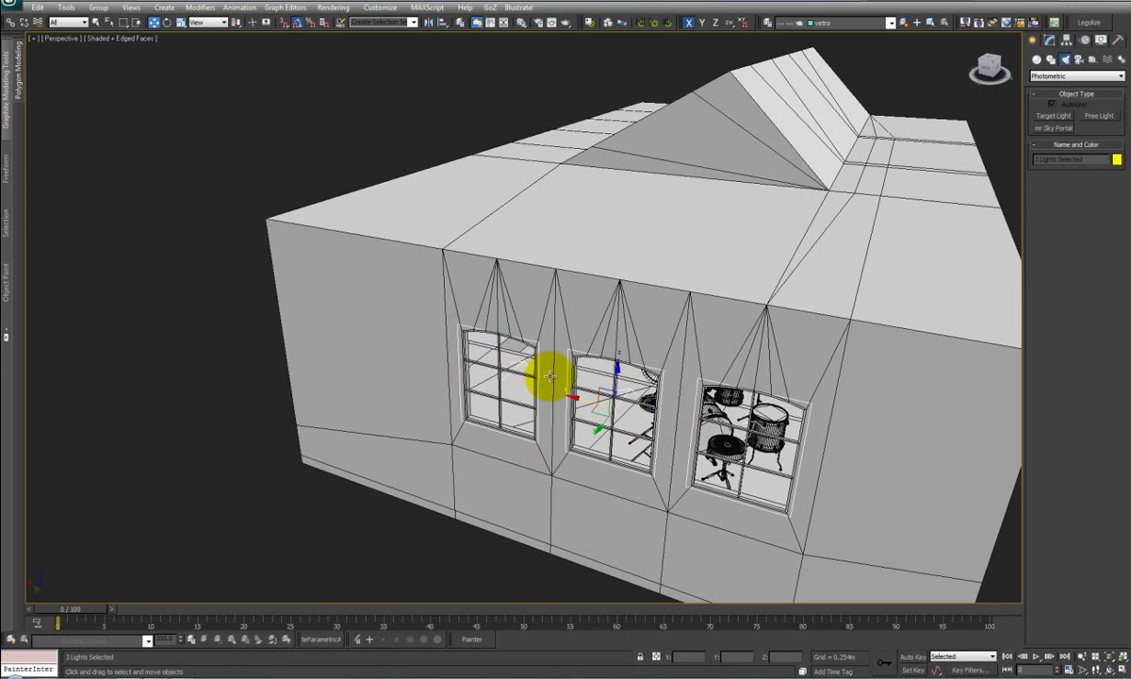
pyautogui.scroll(5, 543, 379)
pyautogui.keyDown('alt'); pyautogui.moveTo(501, 402); pyautogui.dragTo(489, 388, button='middle'); pyautogui.keyUp('alt')
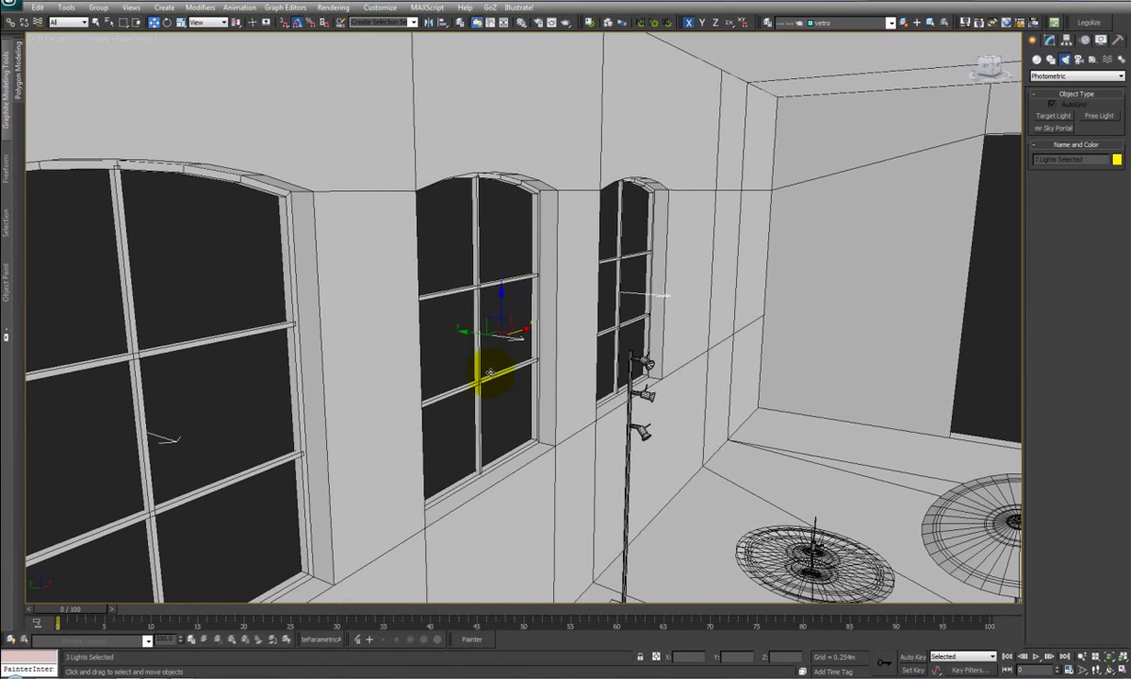
pyautogui.moveTo(491, 336); pyautogui.dragTo(493, 339)
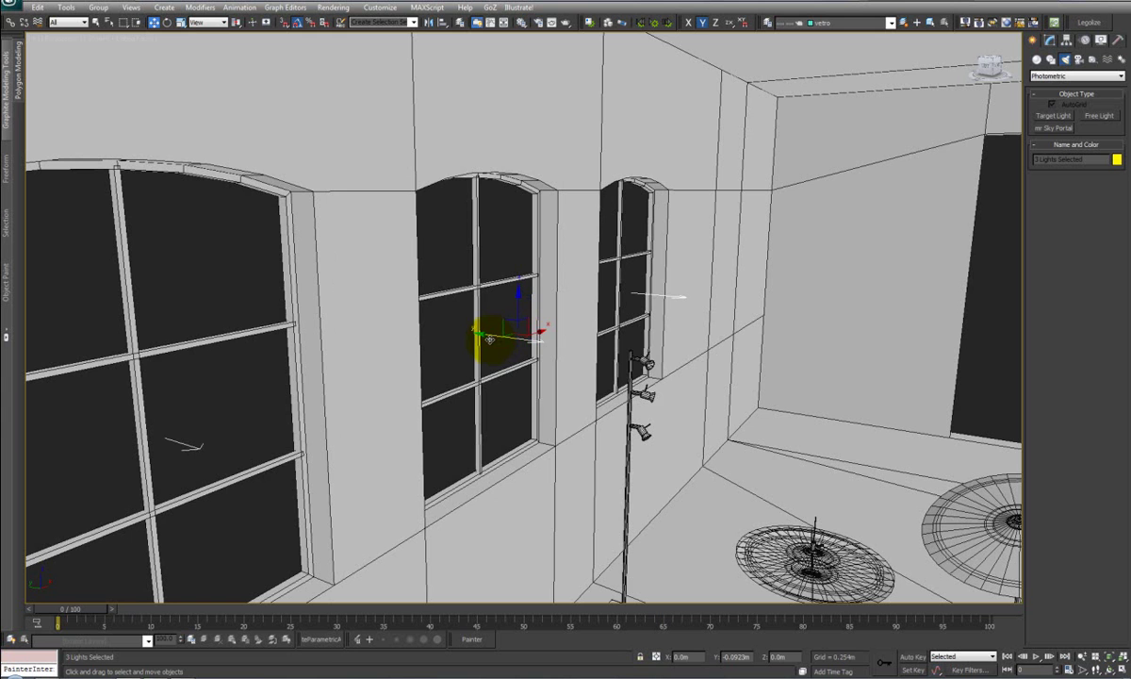
pyautogui.keyDown('alt'); pyautogui.moveTo(481, 366); pyautogui.dragTo(487, 366, button='middle'); pyautogui.keyUp('alt')
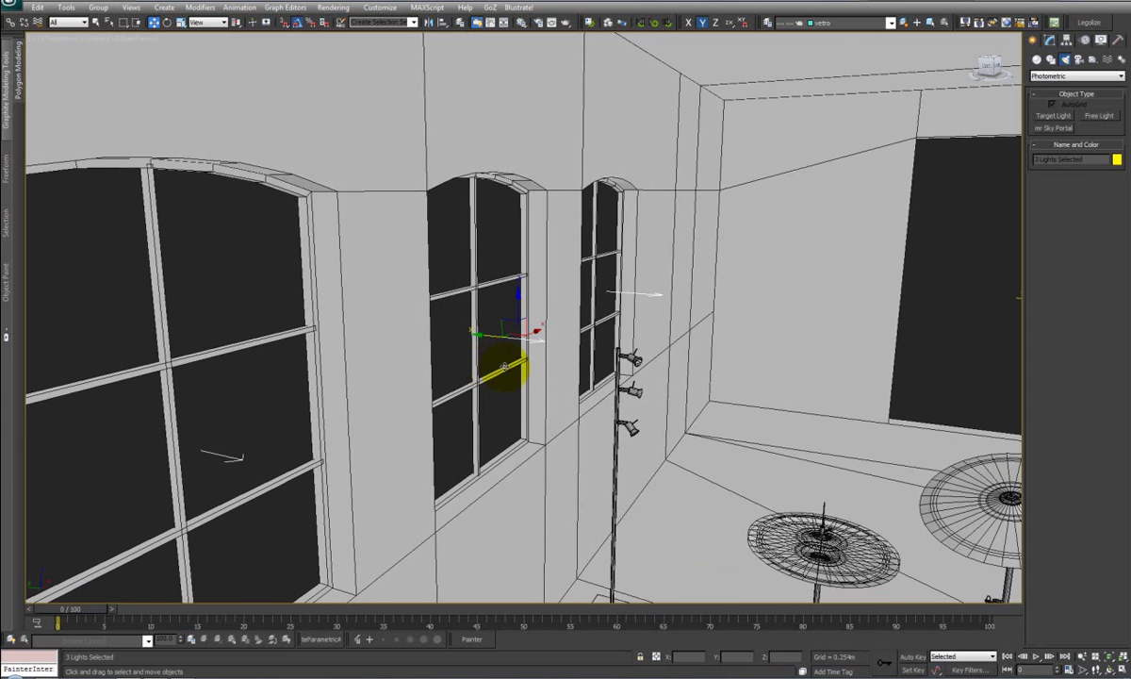
# Create an mr Sky Portal about 2.75 m long and 1.9 m wide over the arched window beside the potted plant
pyautogui.press('c')
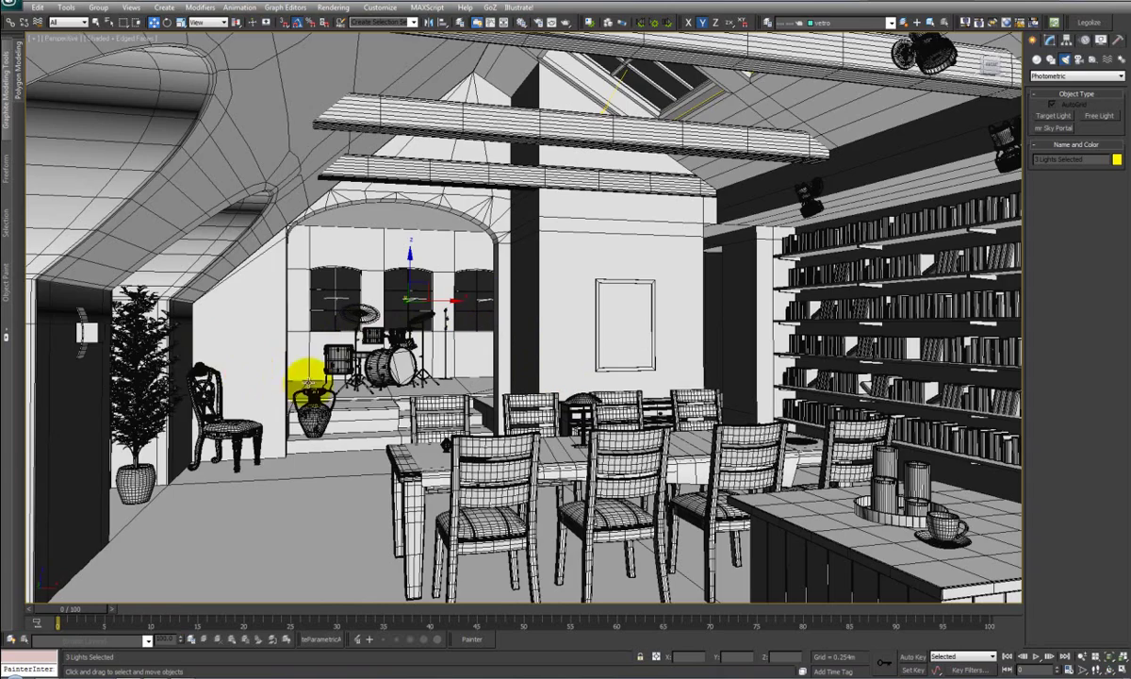
pyautogui.press('p')
pyautogui.keyDown('alt'); pyautogui.moveTo(323, 391); pyautogui.dragTo(385, 324, button='middle'); pyautogui.keyUp('alt')
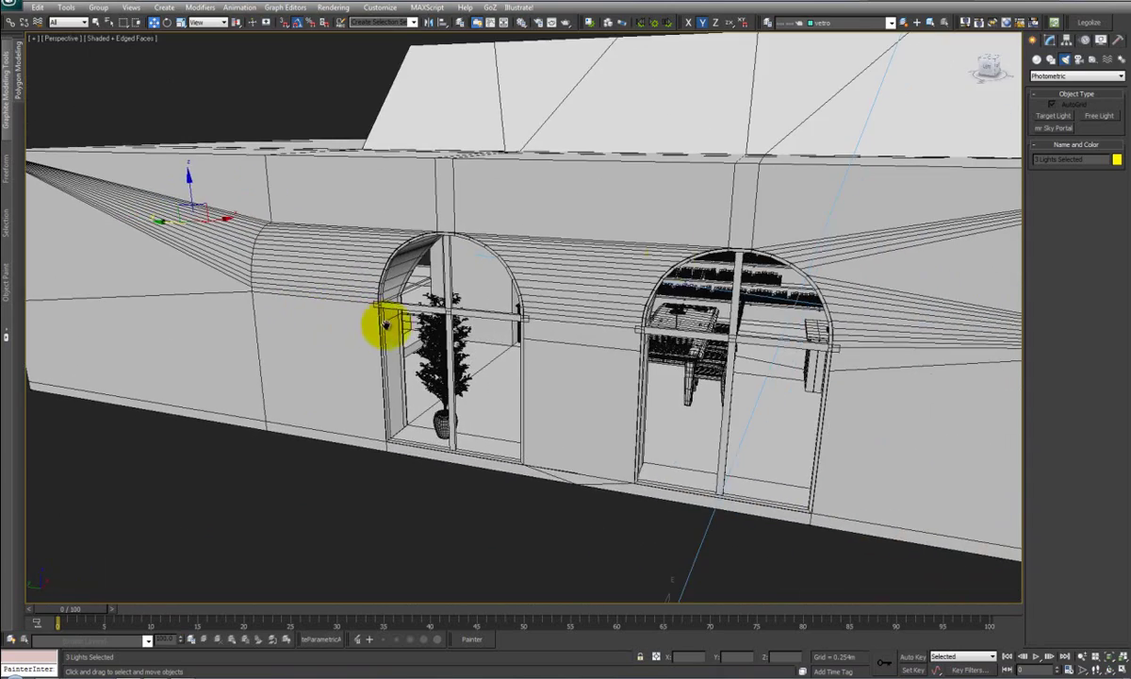
pyautogui.click(1054, 129)
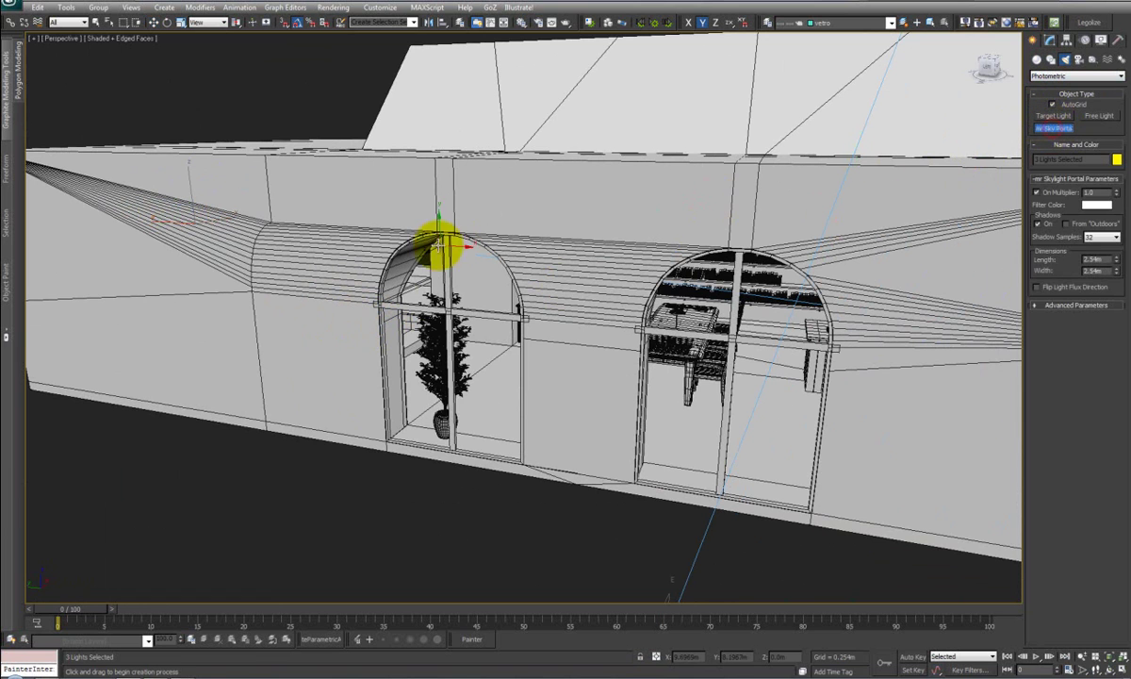
pyautogui.moveTo(373, 230); pyautogui.dragTo(524, 465)
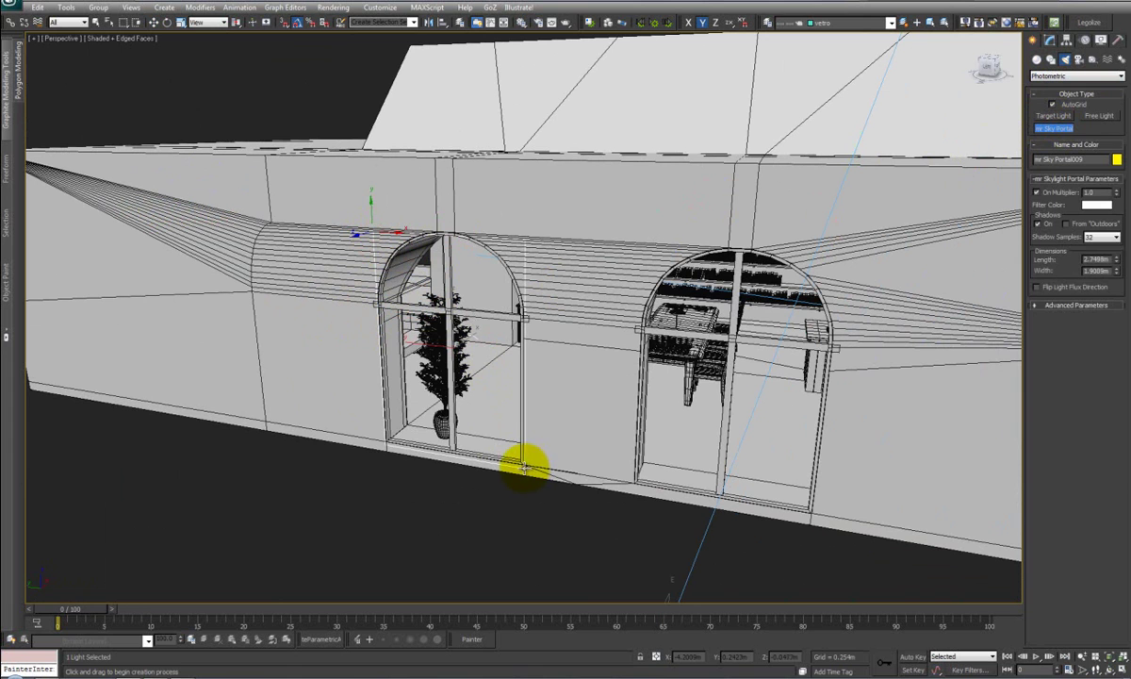
pyautogui.rightClick(406, 349)
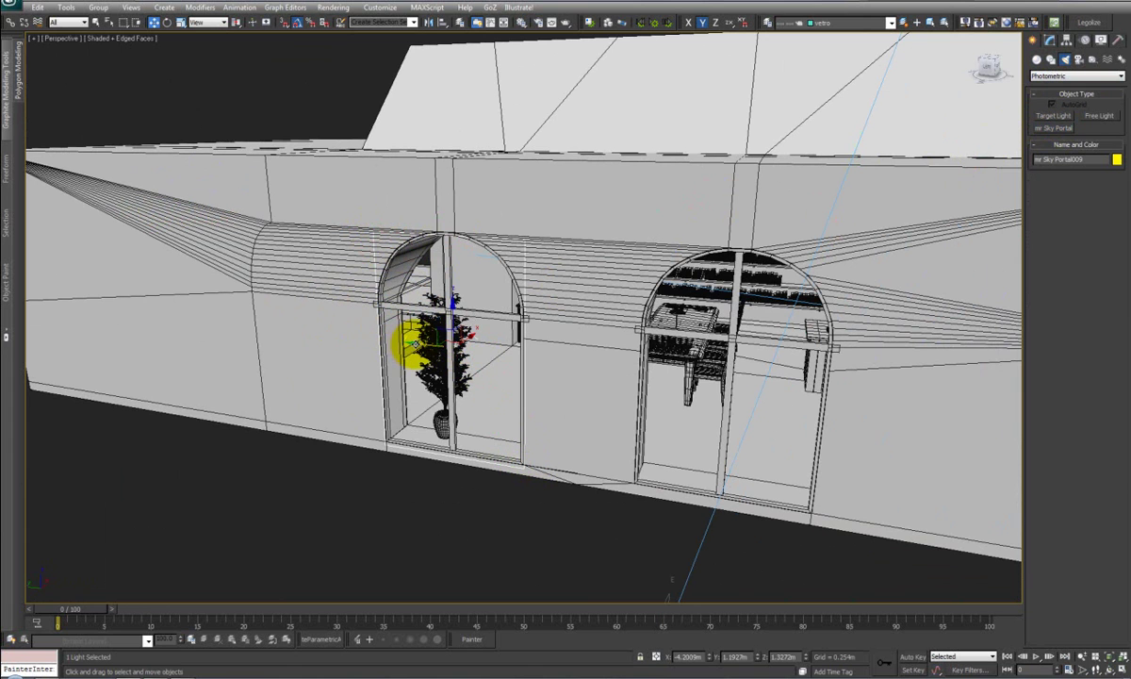
# Clone the portal as an instance onto the second arched window and move both portals about 0.43 m inward along X
pyautogui.moveTo(412, 347)
pyautogui.keyDown('shift'); pyautogui.mouseDown()
pyautogui.moveTo(687, 353)
pyautogui.moveTo(697, 339)
pyautogui.mouseUp(); pyautogui.keyUp('shift')
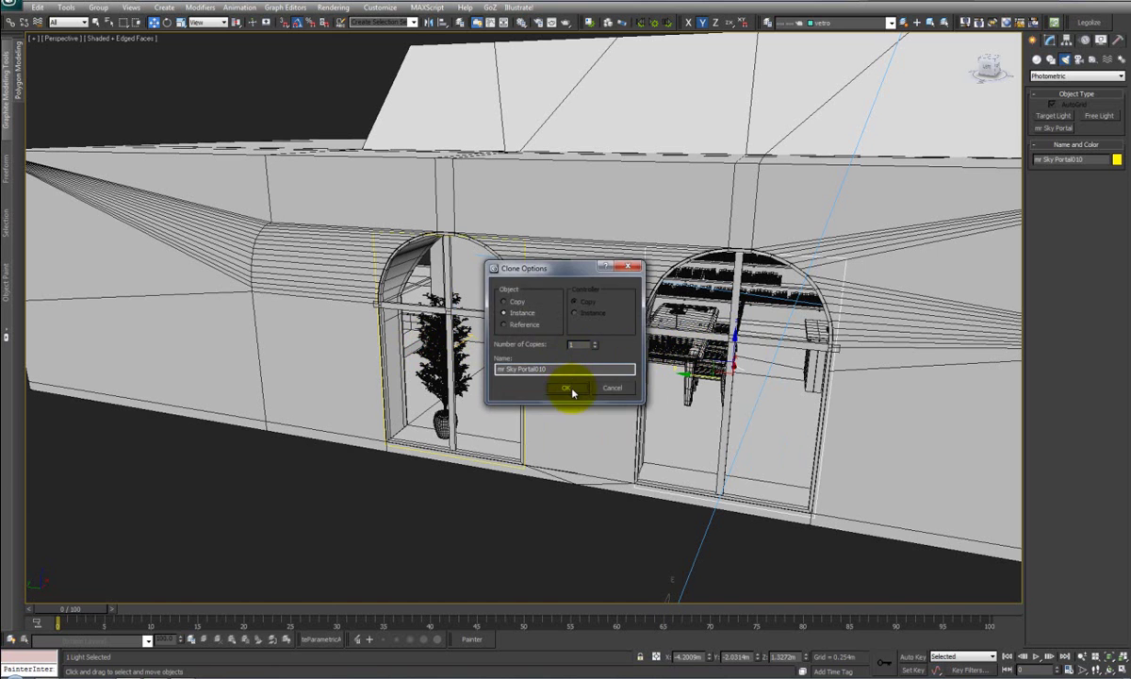
pyautogui.click(569, 390)
pyautogui.keyDown('ctrl'); pyautogui.click(476, 336); pyautogui.keyUp('ctrl')
pyautogui.keyDown('alt'); pyautogui.moveTo(555, 353); pyautogui.dragTo(559, 382, button='middle'); pyautogui.keyUp('alt')
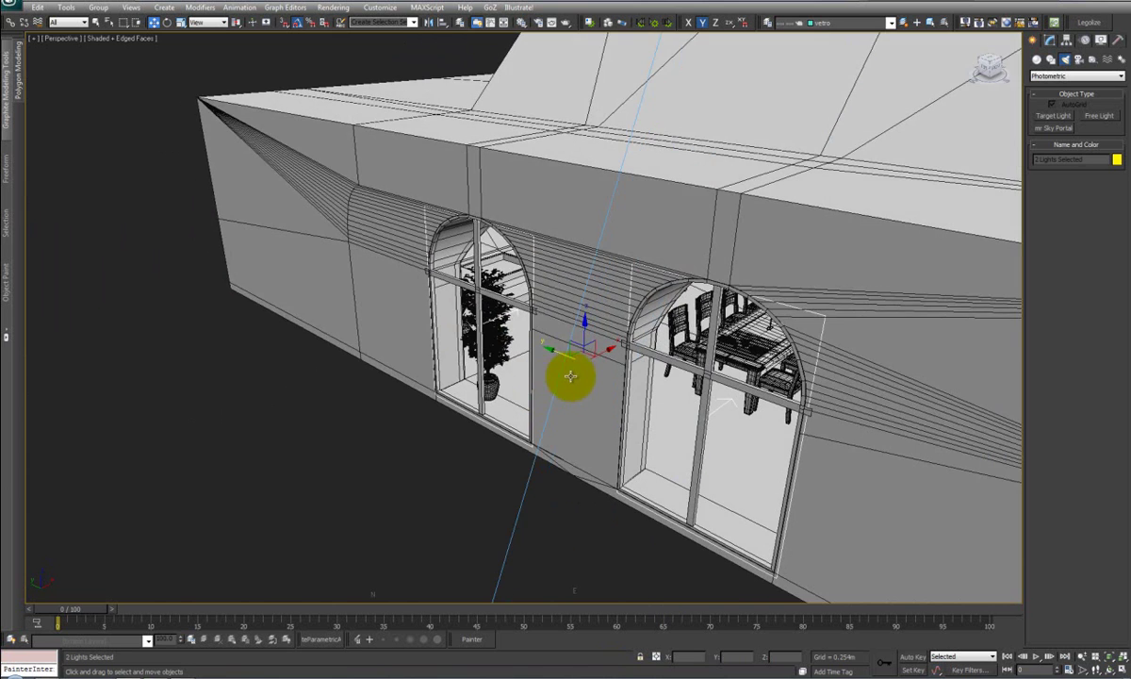
pyautogui.moveTo(606, 352); pyautogui.dragTo(629, 343)
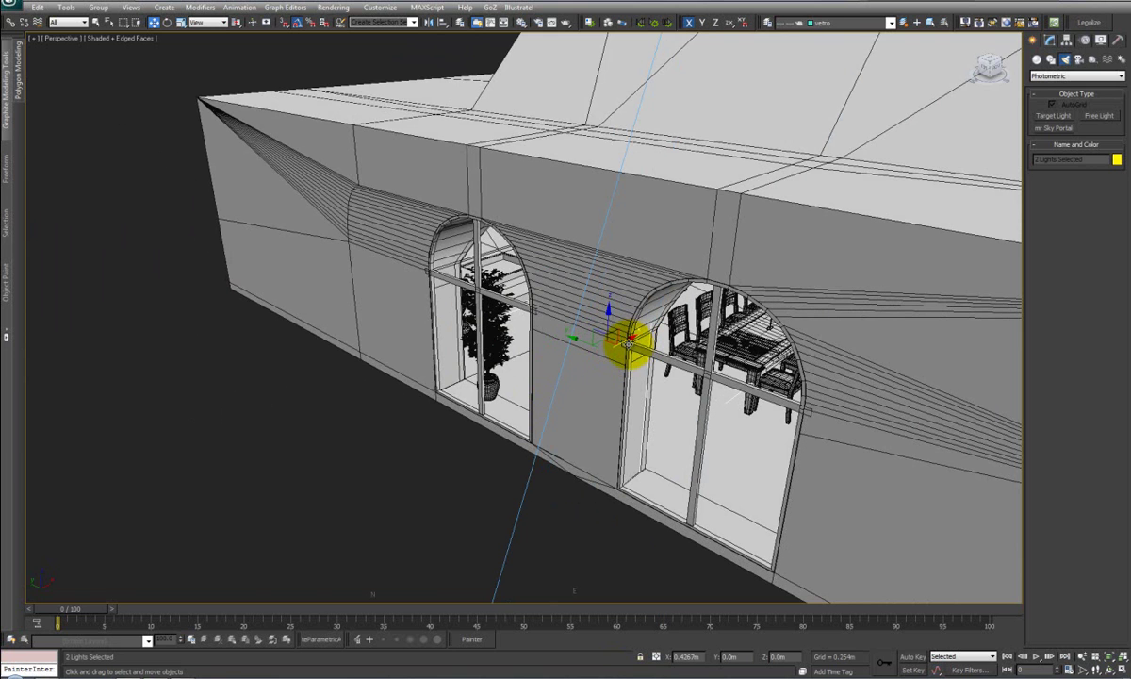
pyautogui.scroll(10, 575, 343)
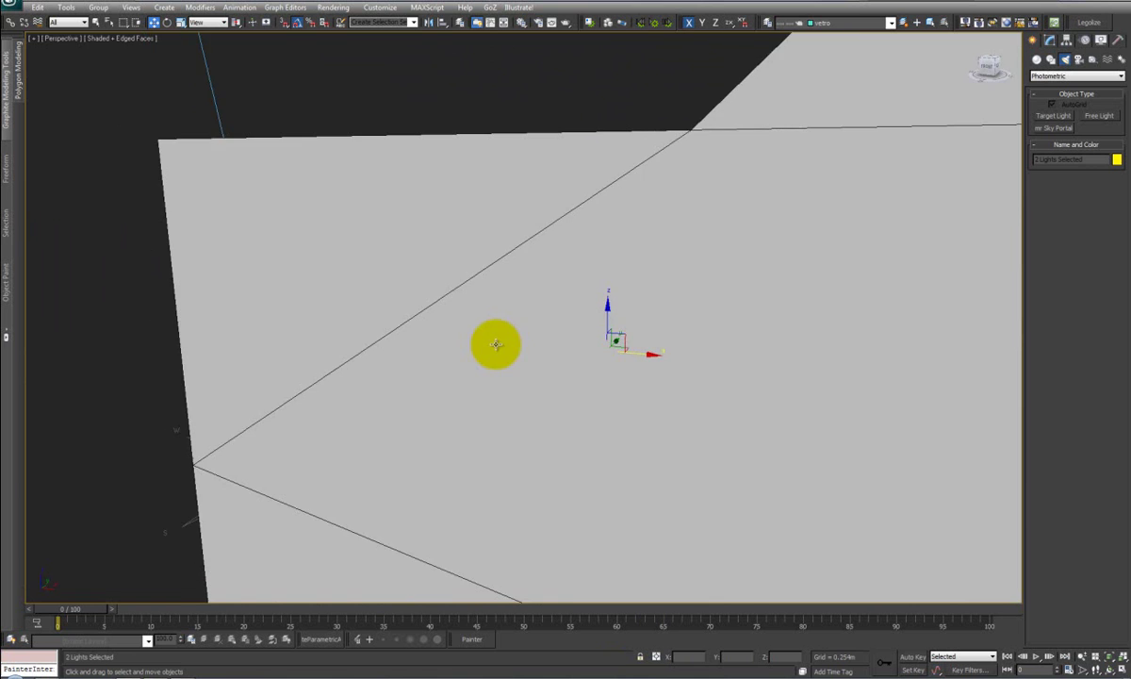
pyautogui.press('c')
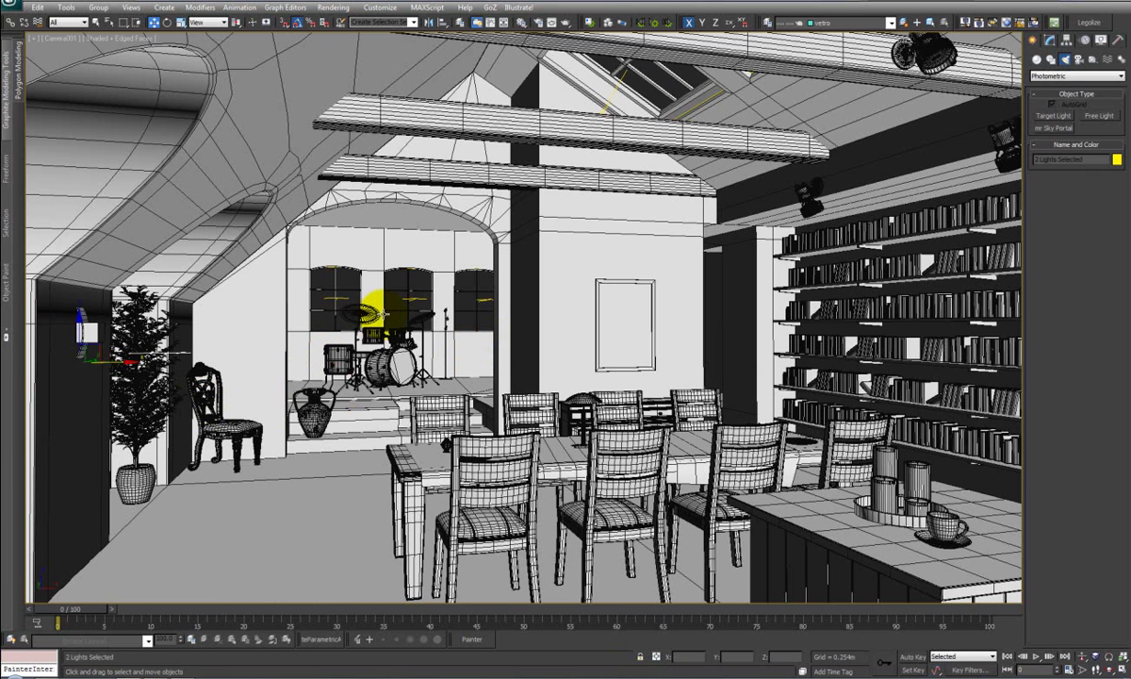
pyautogui.click(382, 308)
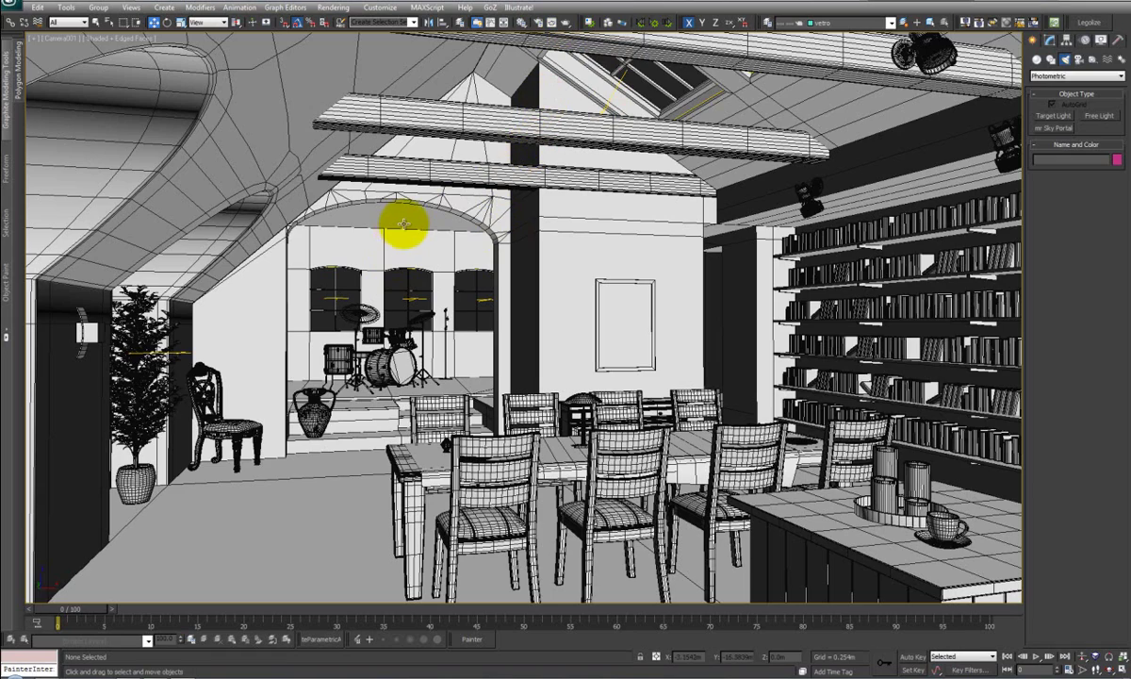
# Set the shutter speed of the mr Photographic Exposure Control to 1/80.64 s
pyautogui.press('8')
pyautogui.click(422, 300)
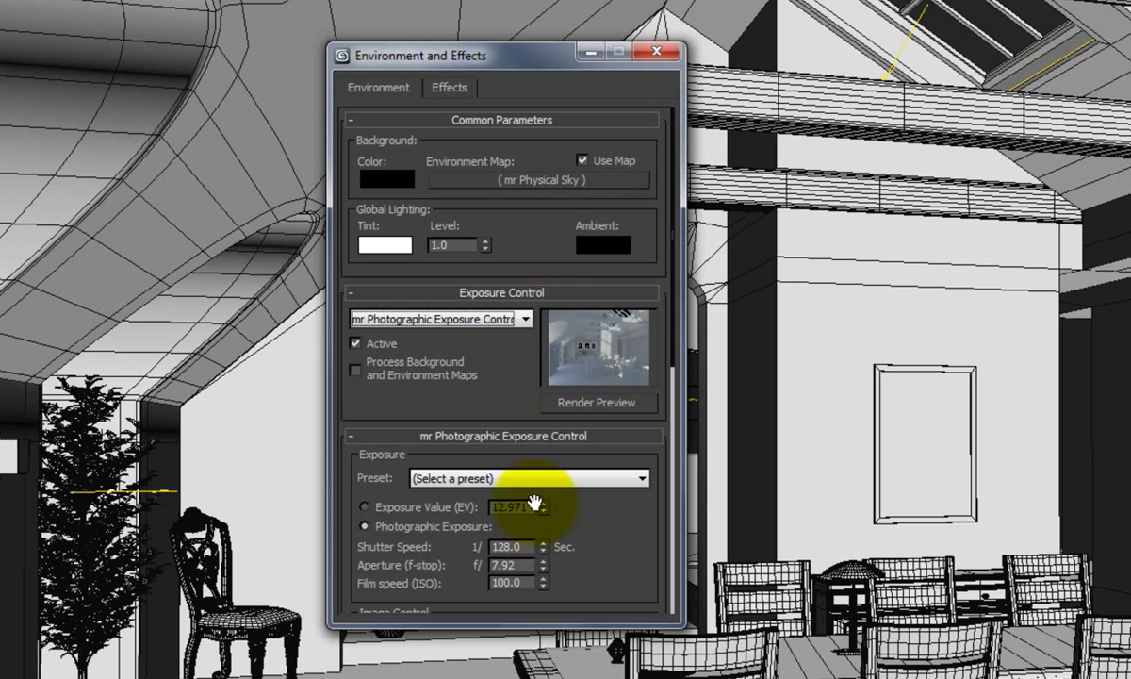
pyautogui.moveTo(543, 546); pyautogui.dragTo(544, 585)
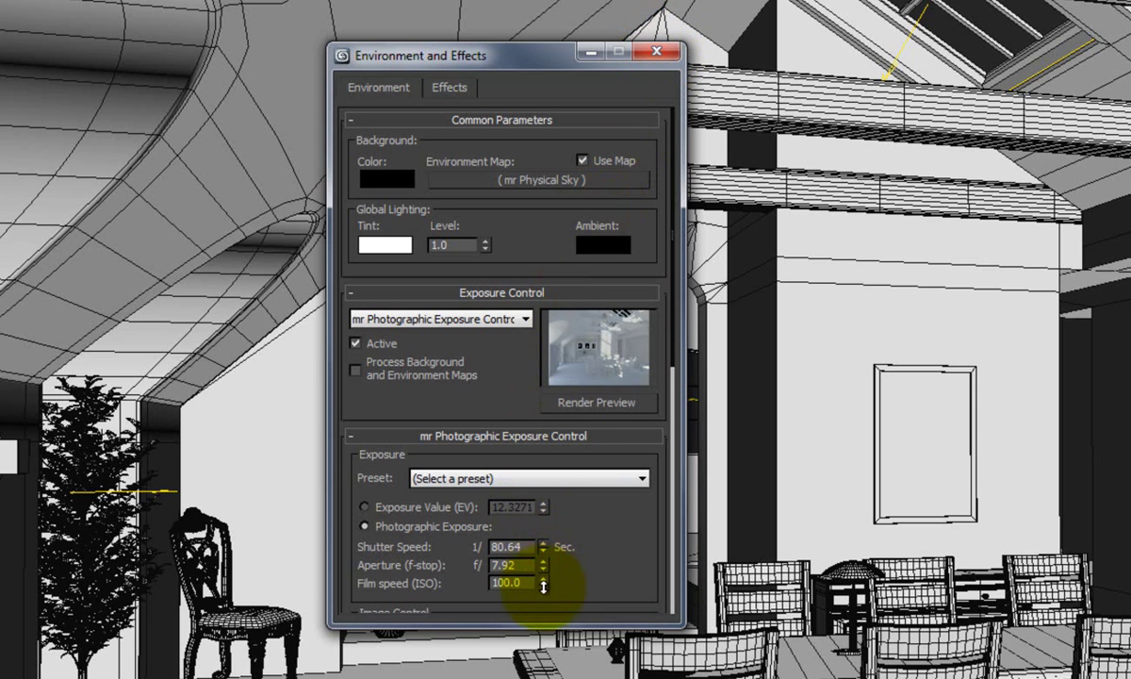
pyautogui.click(651, 50)
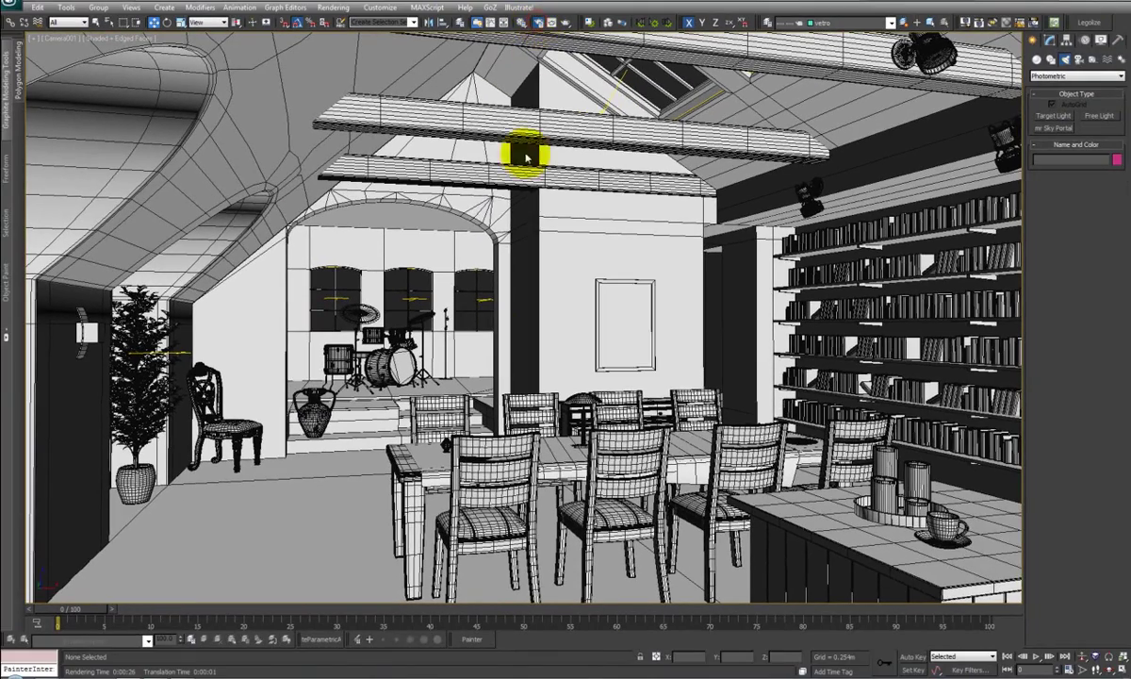
# Enable the material override in the mental ray render settings and assign it an Arch & Design material
pyautogui.press('F10')
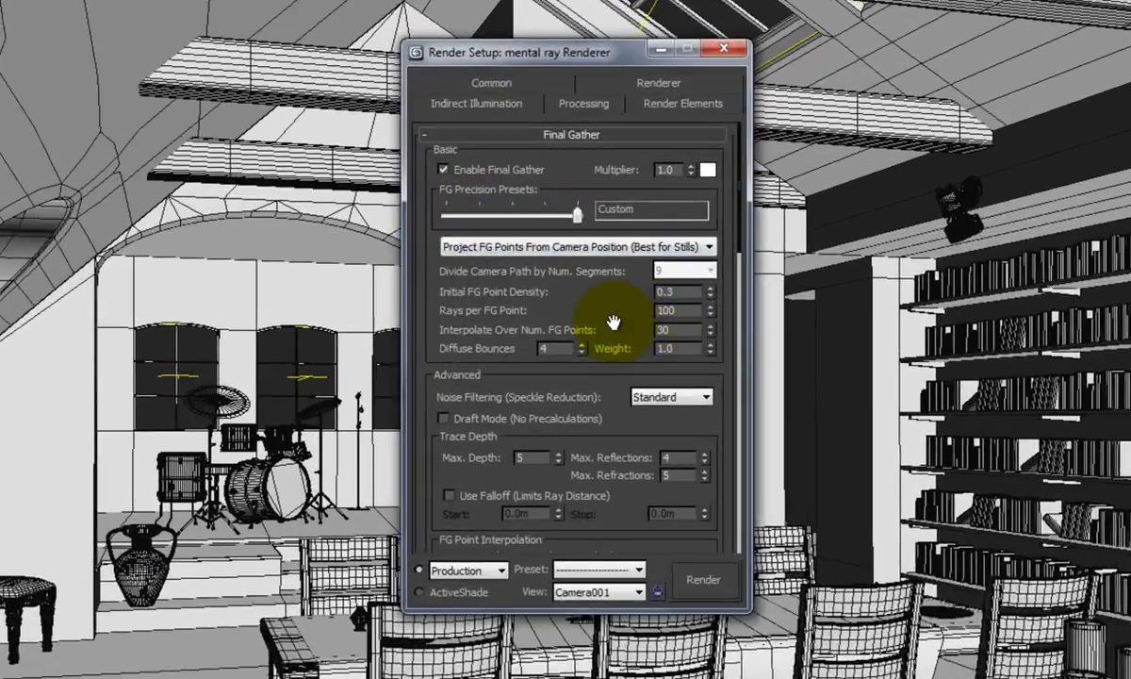
pyautogui.moveTo(612, 277); pyautogui.dragTo(594, 256)
pyautogui.moveTo(622, 443); pyautogui.dragTo(624, 12)
pyautogui.moveTo(581, 386); pyautogui.dragTo(558, 588)
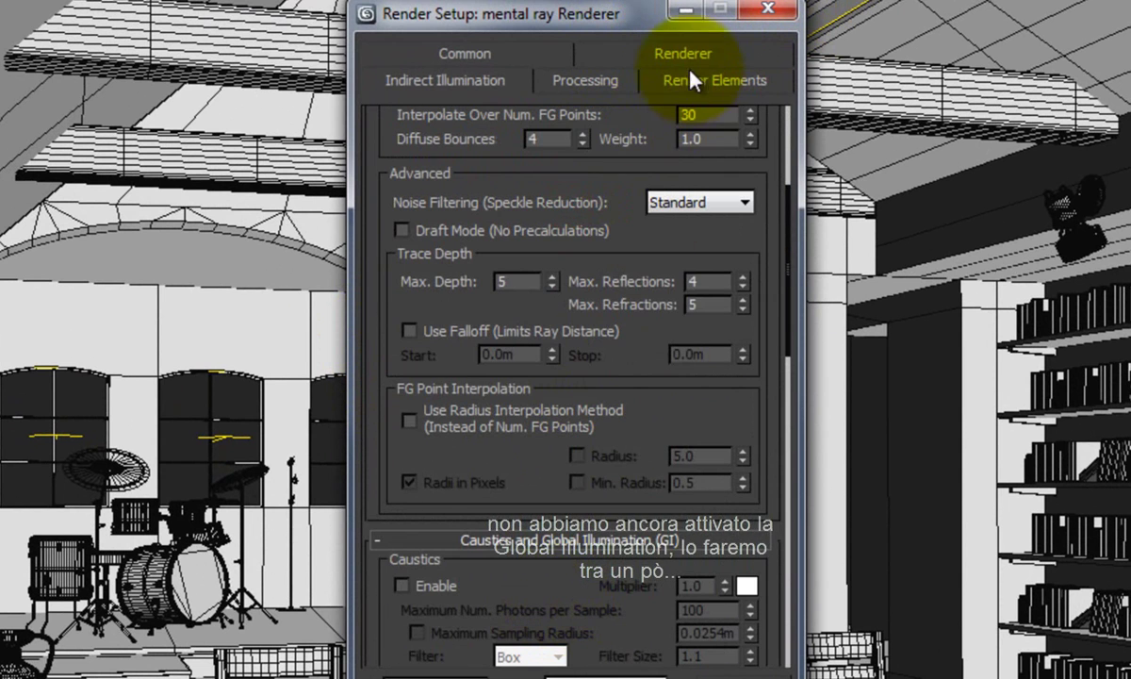
pyautogui.moveTo(637, 243); pyautogui.dragTo(604, 325)
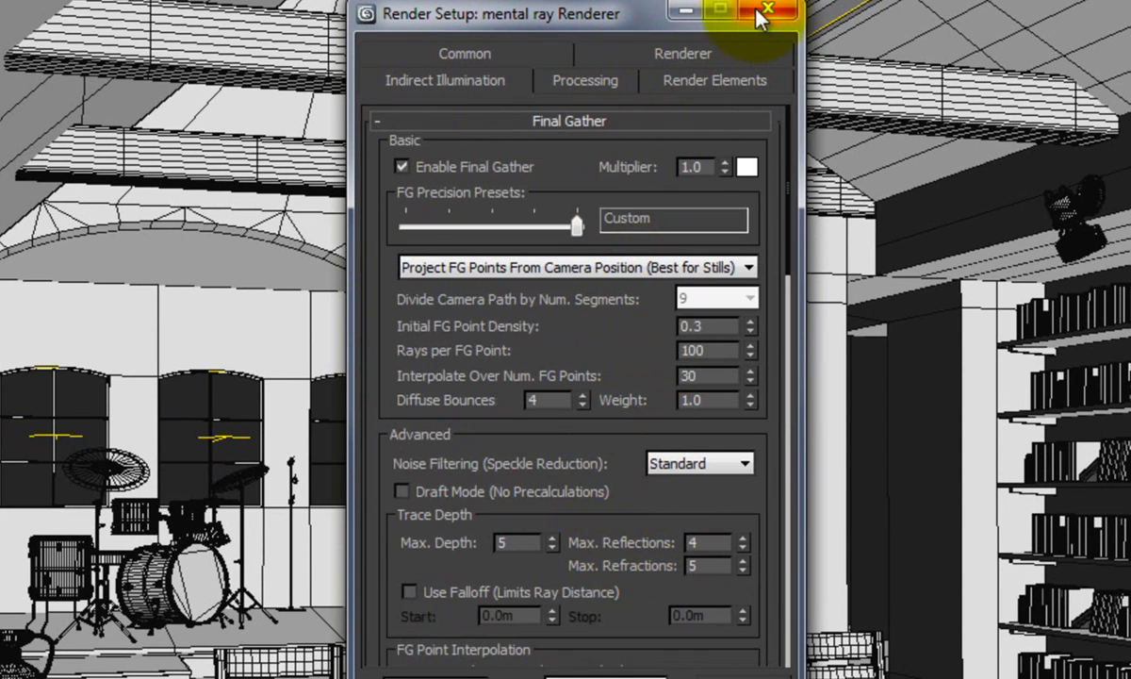
pyautogui.click(580, 83)
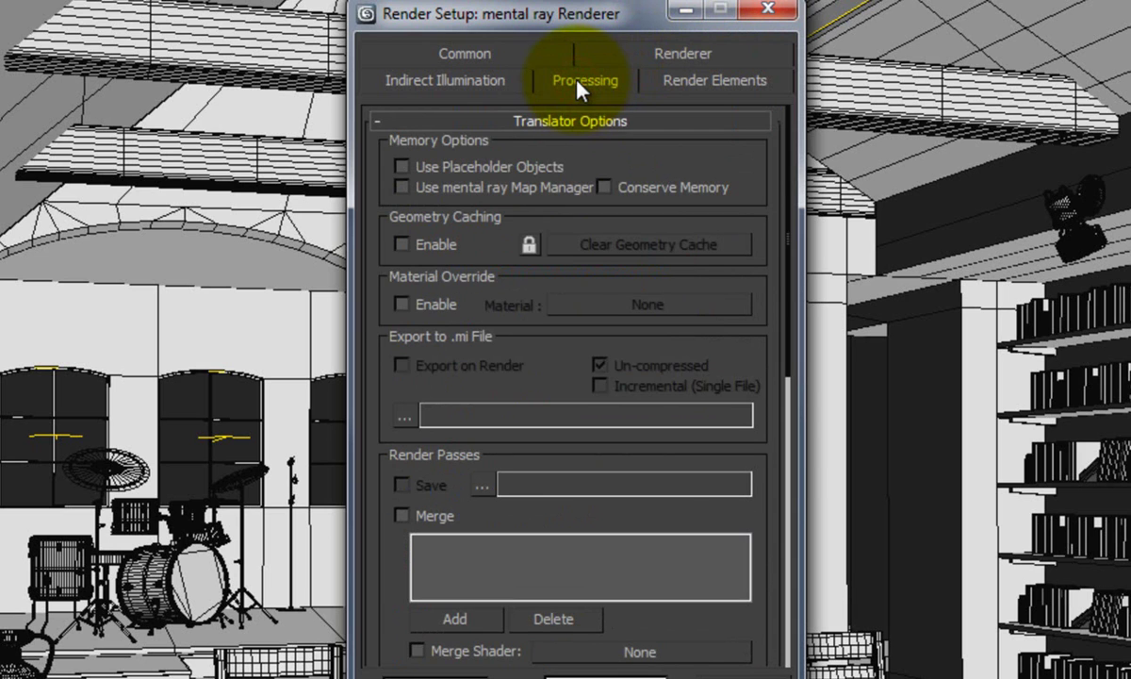
pyautogui.click(402, 304)
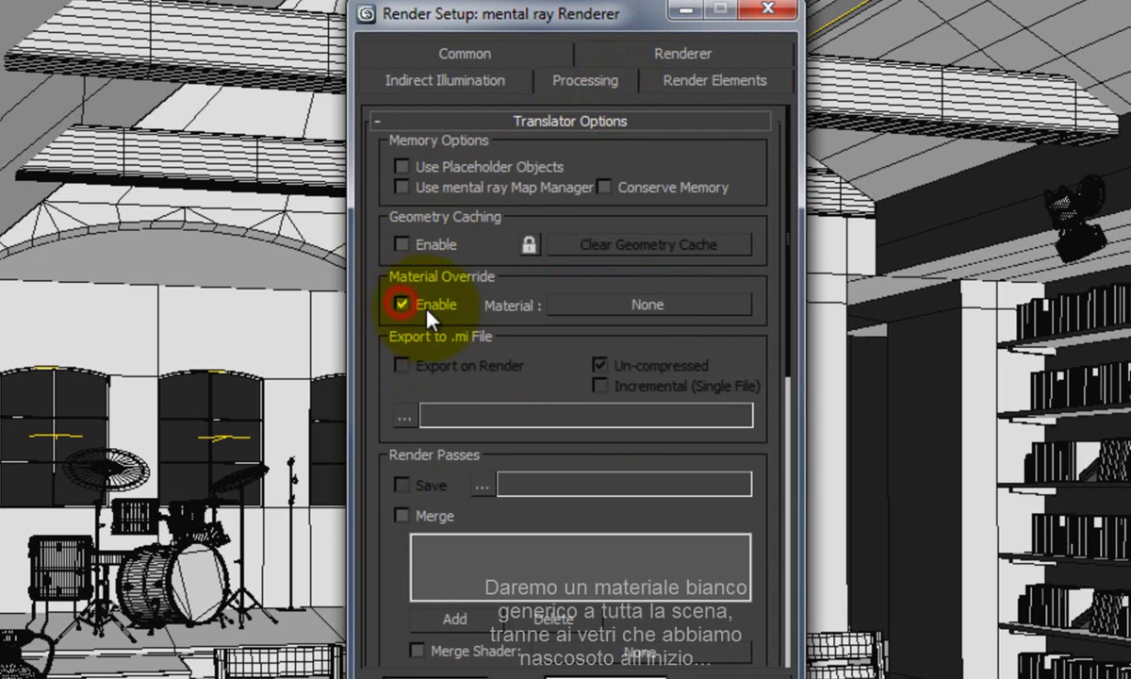
pyautogui.click(660, 305)
pyautogui.click(357, 264)
pyautogui.doubleClick(356, 264)
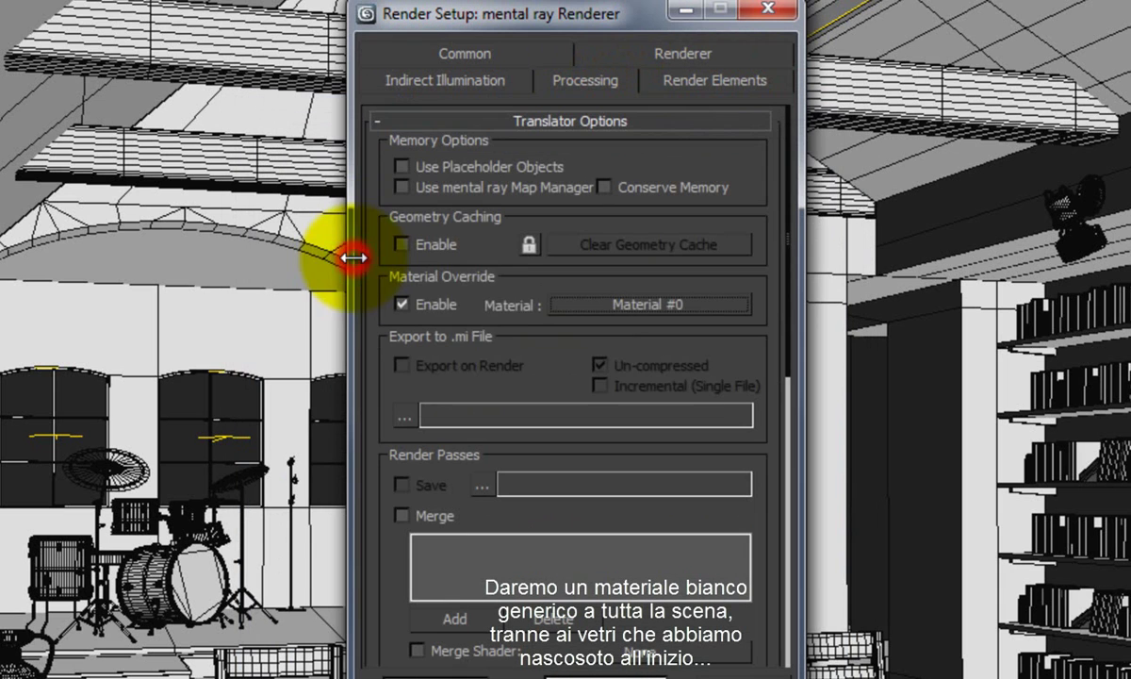
# Place the override material as an instance in the first sample slot of the Material Editor
pyautogui.press('m')
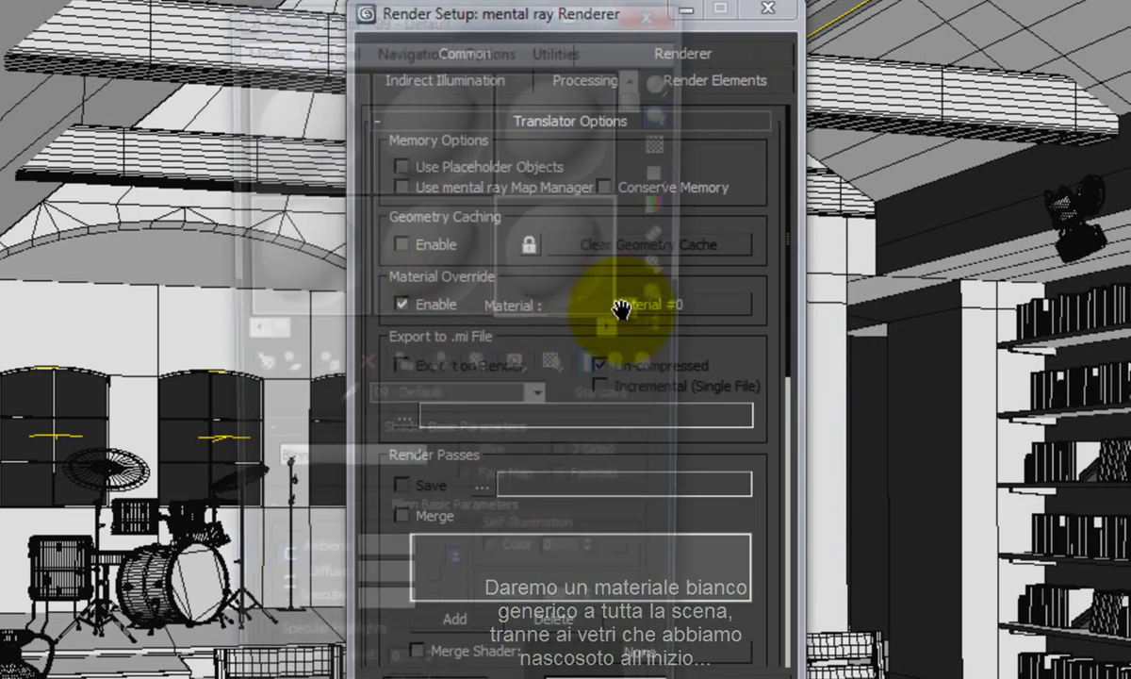
pyautogui.moveTo(490, 17); pyautogui.dragTo(1088, 16)
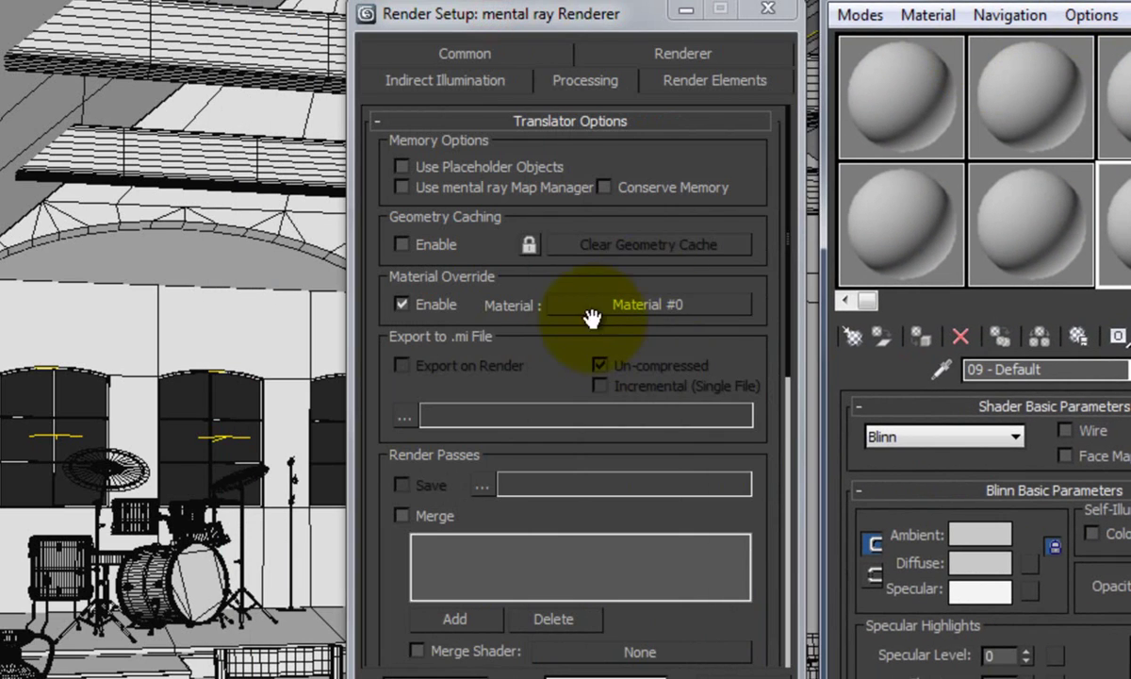
pyautogui.moveTo(606, 307); pyautogui.dragTo(859, 138)
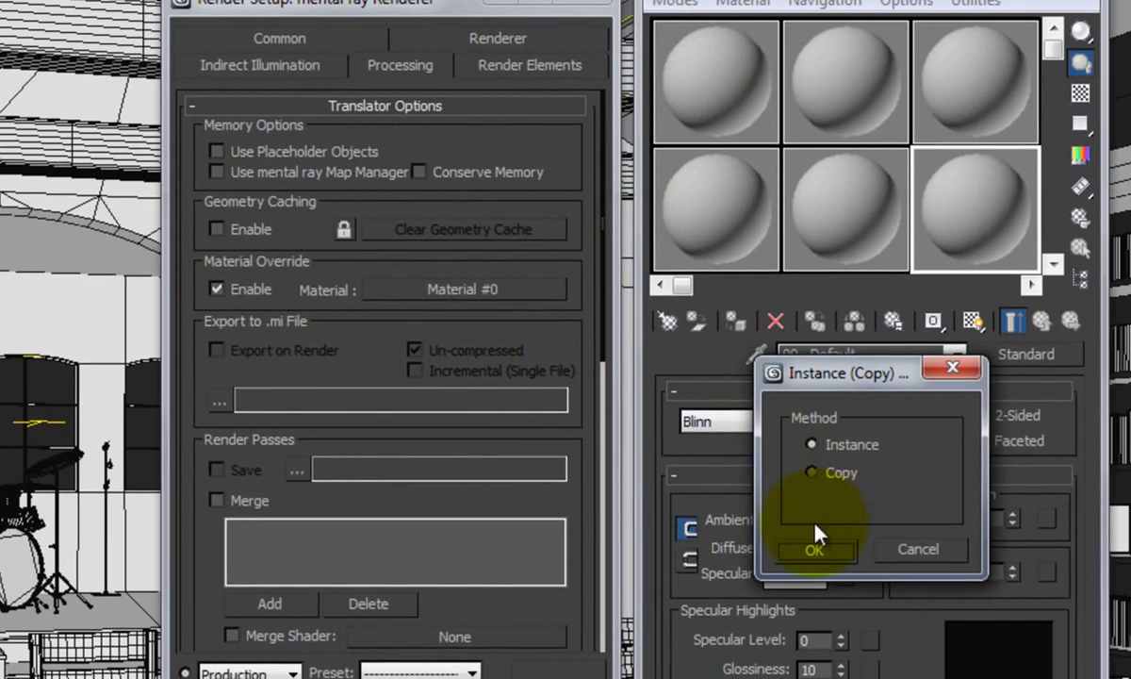
pyautogui.click(1002, 568)
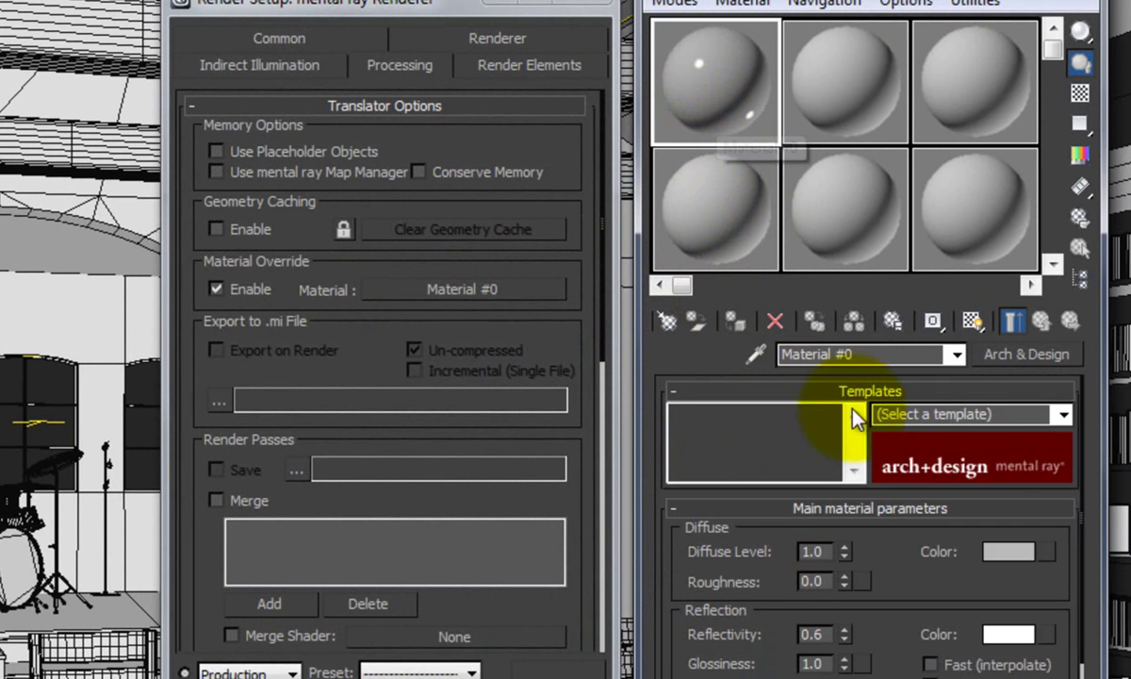
# Apply the Matte Finish template to the override material and set its diffuse colour to a near-white with a value of about 0.80
pyautogui.click(1062, 415)
pyautogui.click(955, 435)
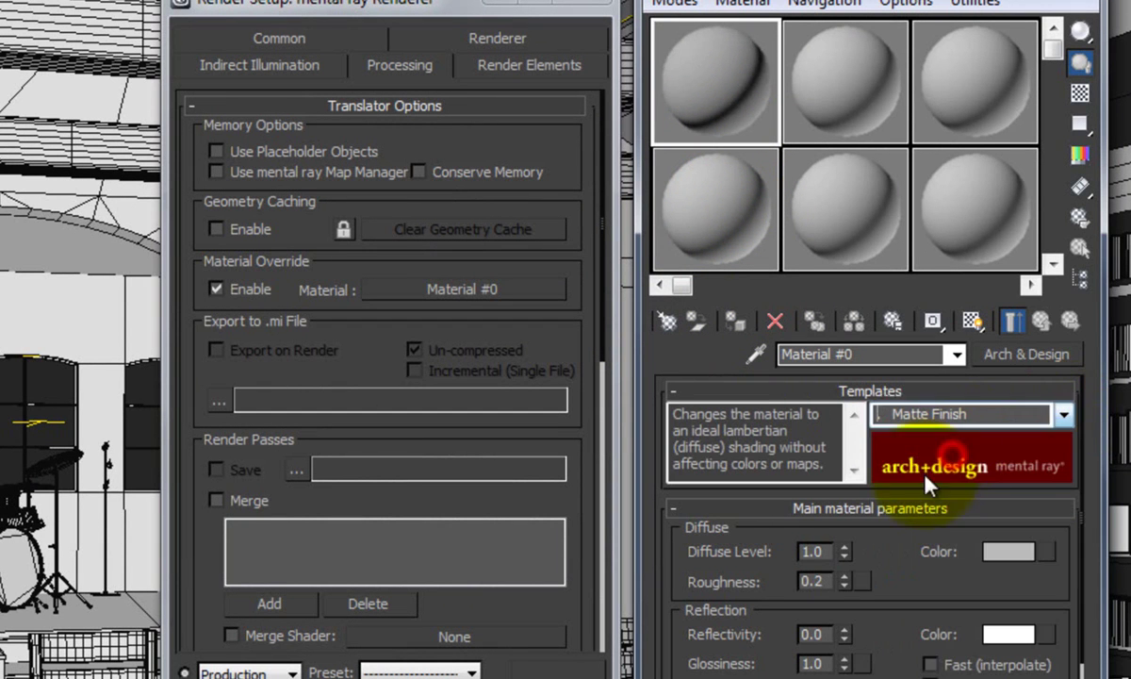
pyautogui.click(1009, 551)
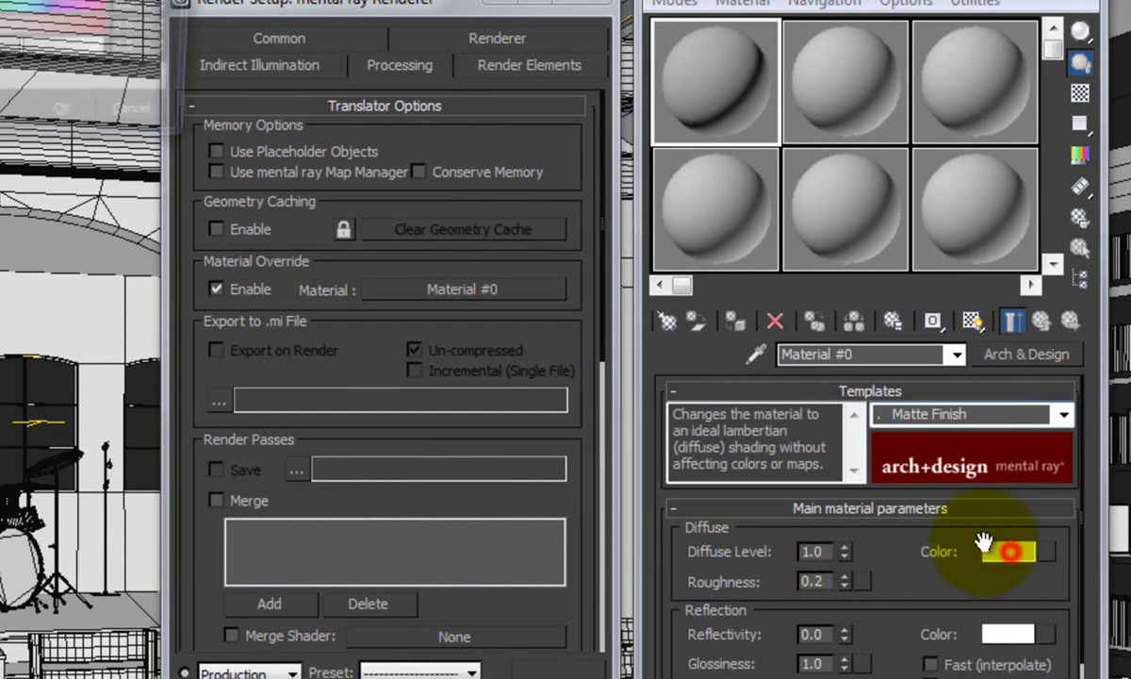
pyautogui.moveTo(30, 54); pyautogui.dragTo(94, 54)
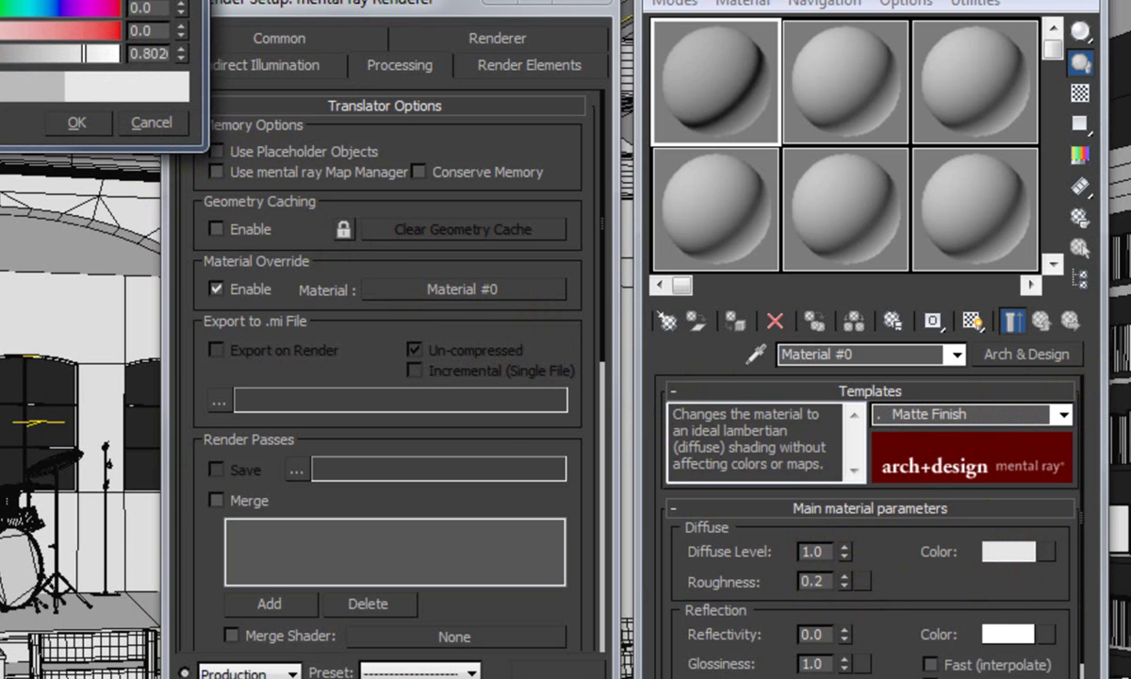
pyautogui.click(75, 122)
pyautogui.click(728, 89)
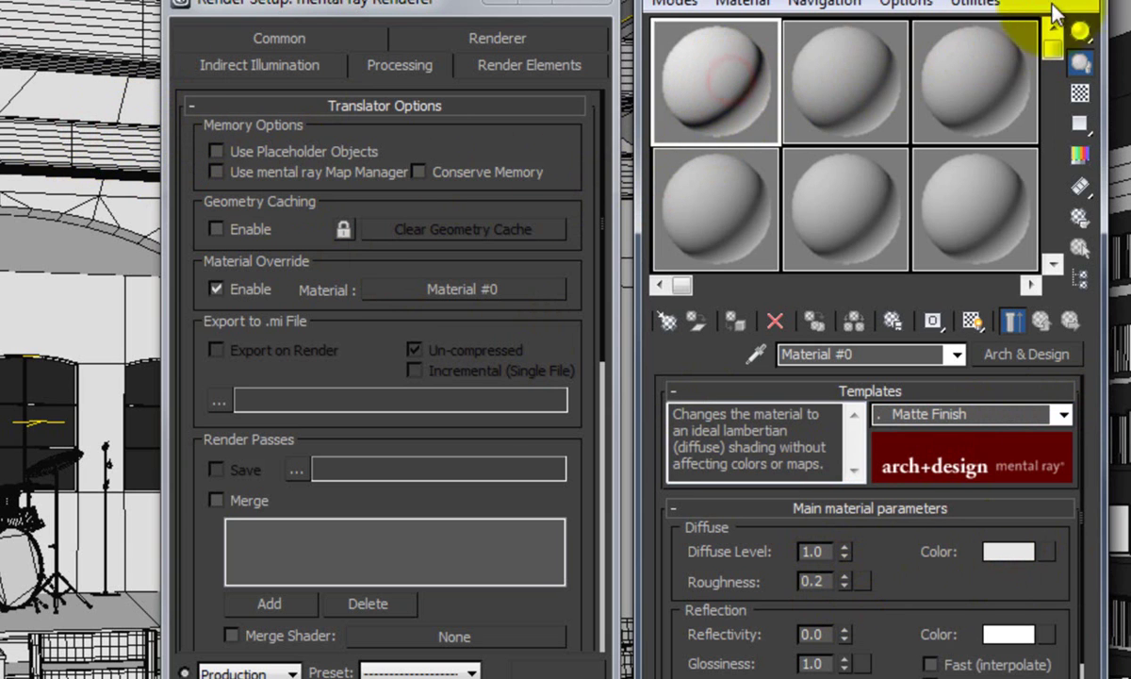
pyautogui.click(1093, 3)
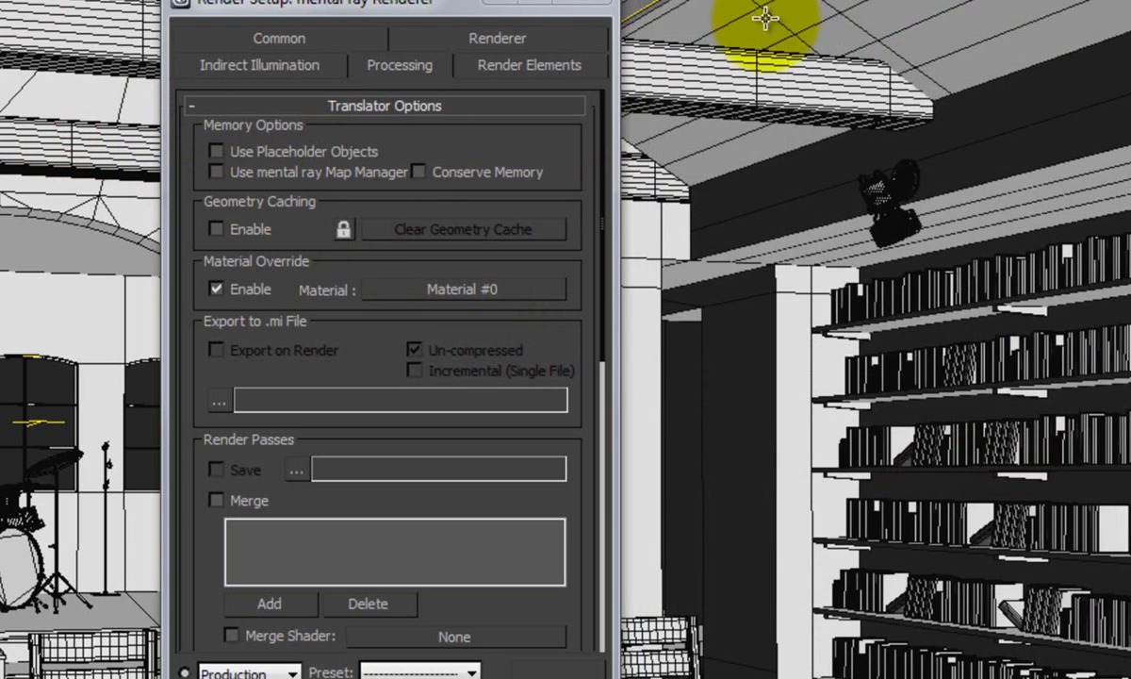
# Enable Ambient Occlusion on the override material, with a 0.2 m max distance and Use Color From Other Materials (Exact AO) on
pyautogui.click(599, 4)
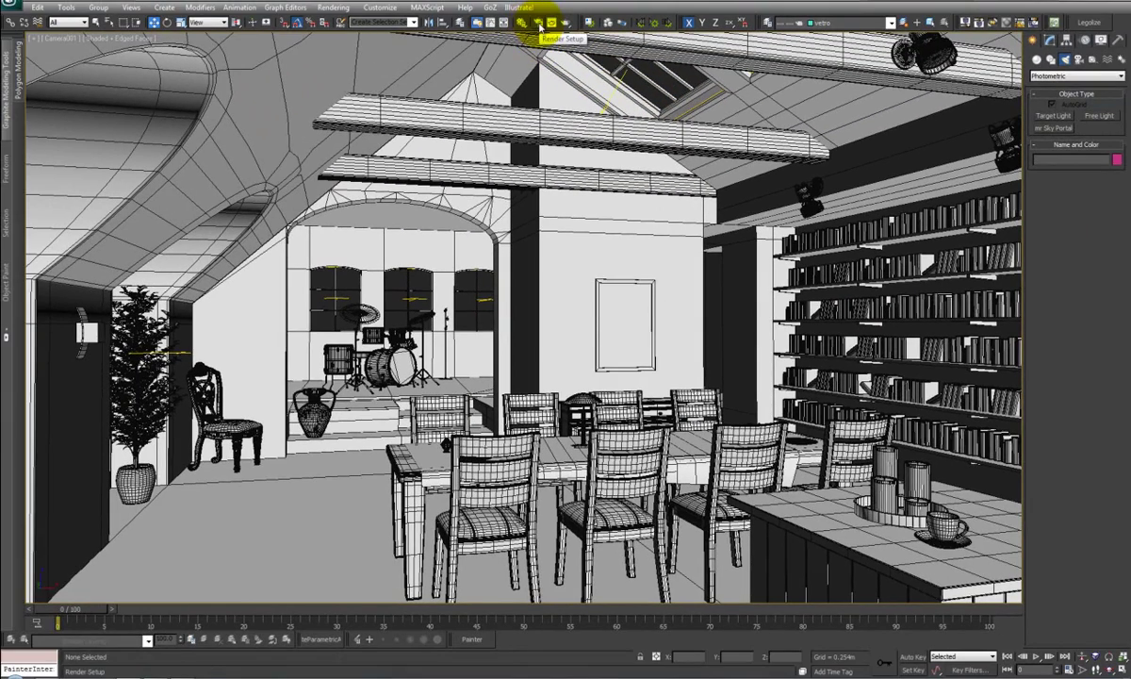
pyautogui.click(540, 25)
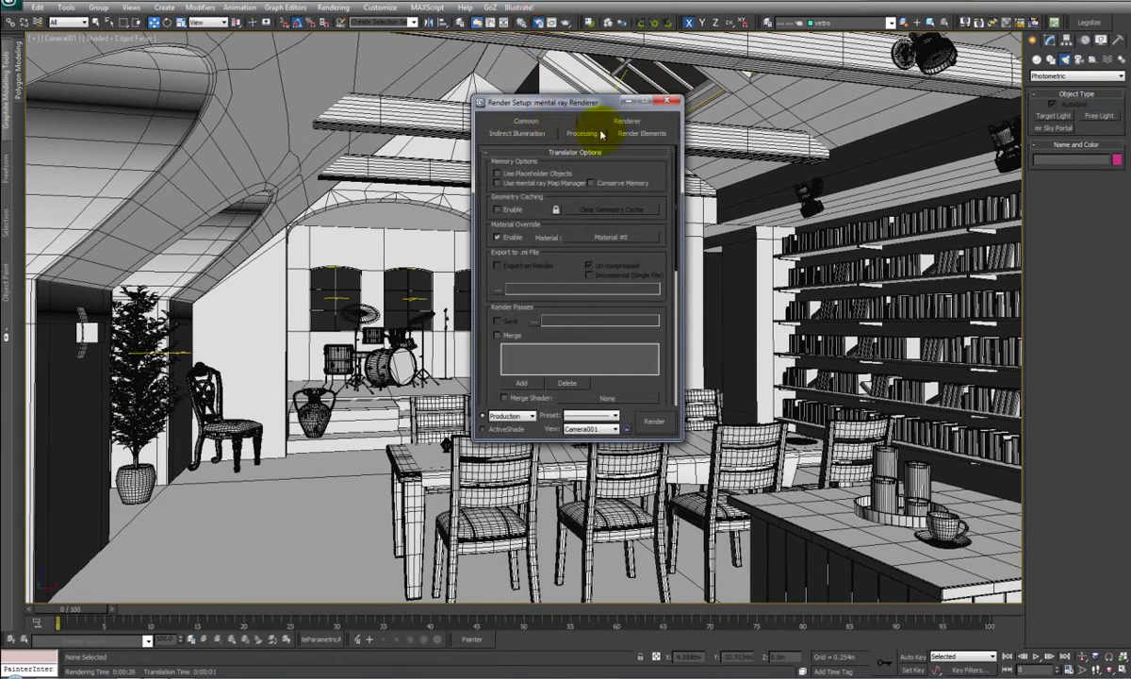
pyautogui.click(670, 102)
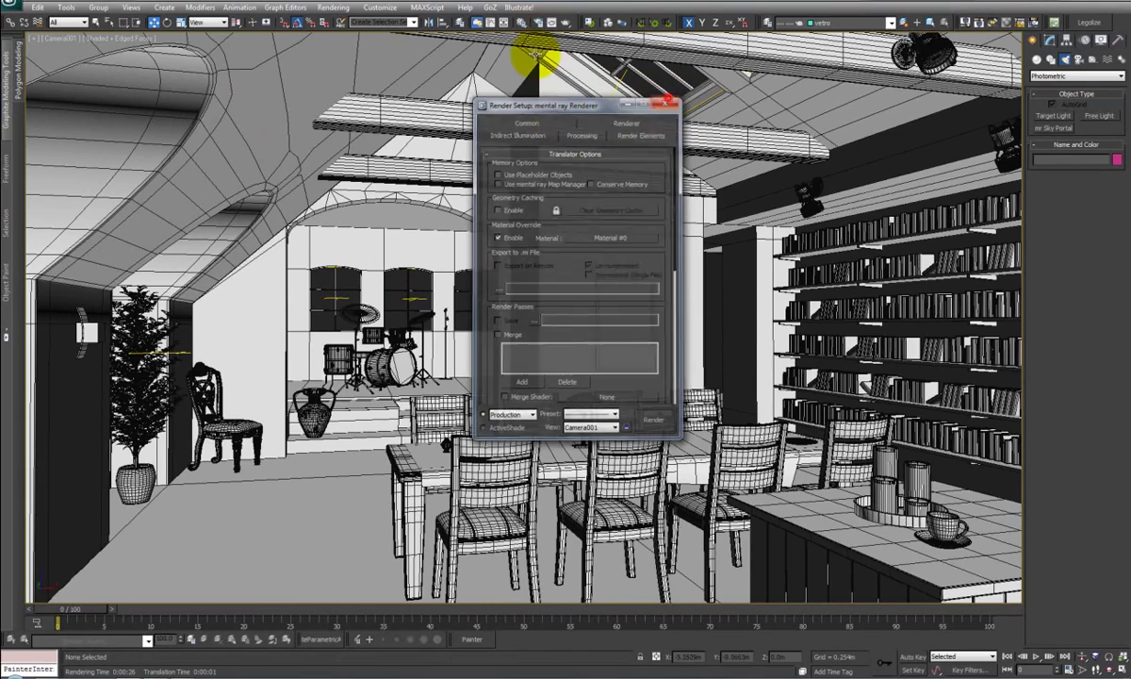
pyautogui.click(521, 20)
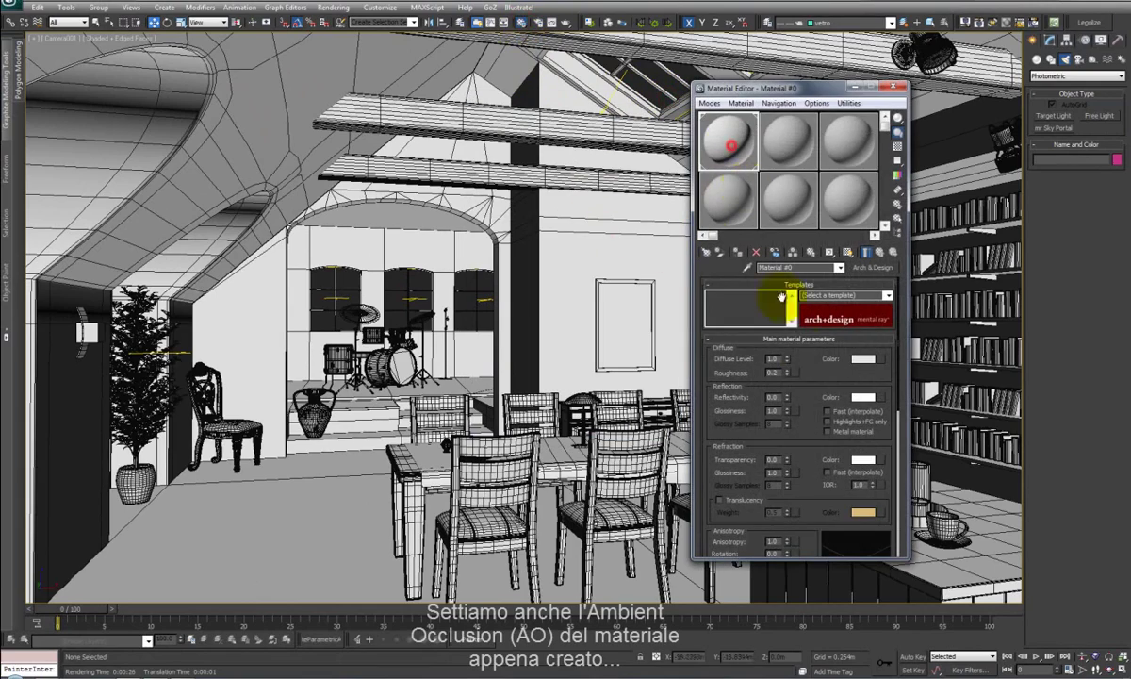
pyautogui.scroll(-10, 809, 399)
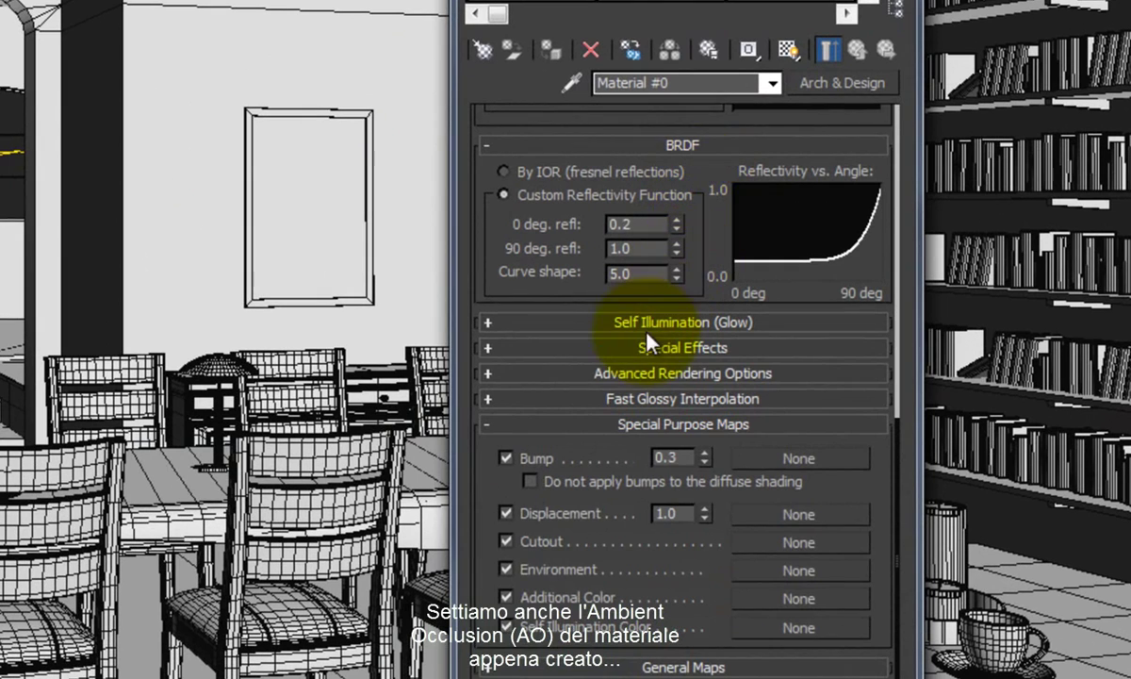
pyautogui.click(643, 347)
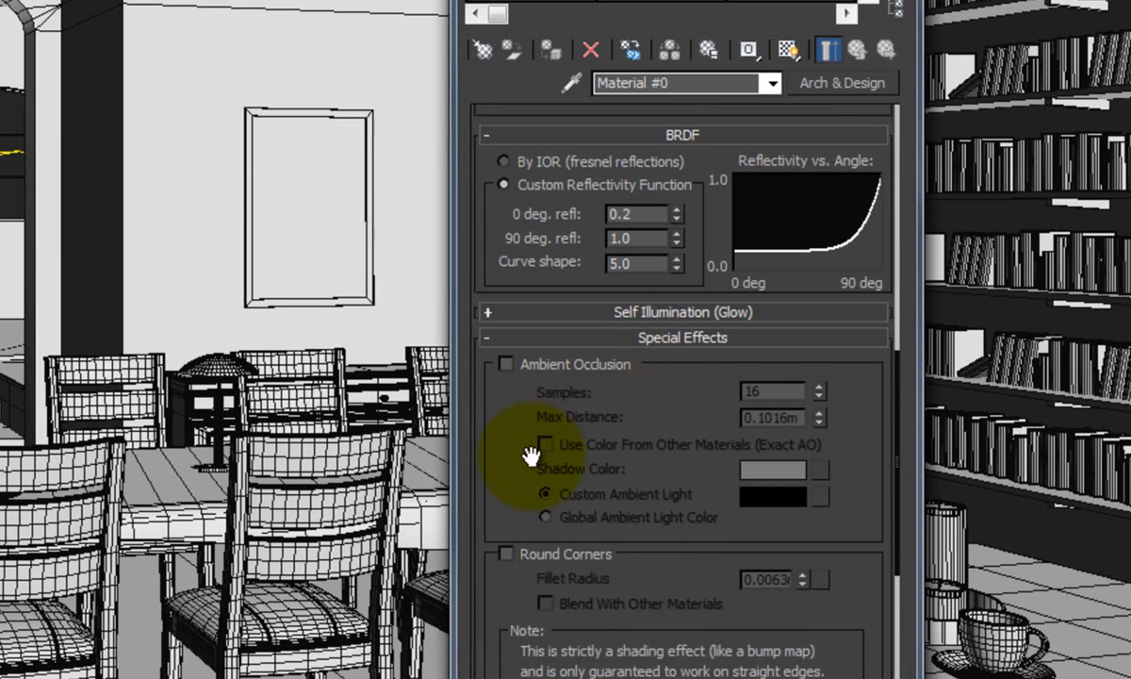
pyautogui.moveTo(531, 454); pyautogui.dragTo(526, 405)
pyautogui.click(508, 325)
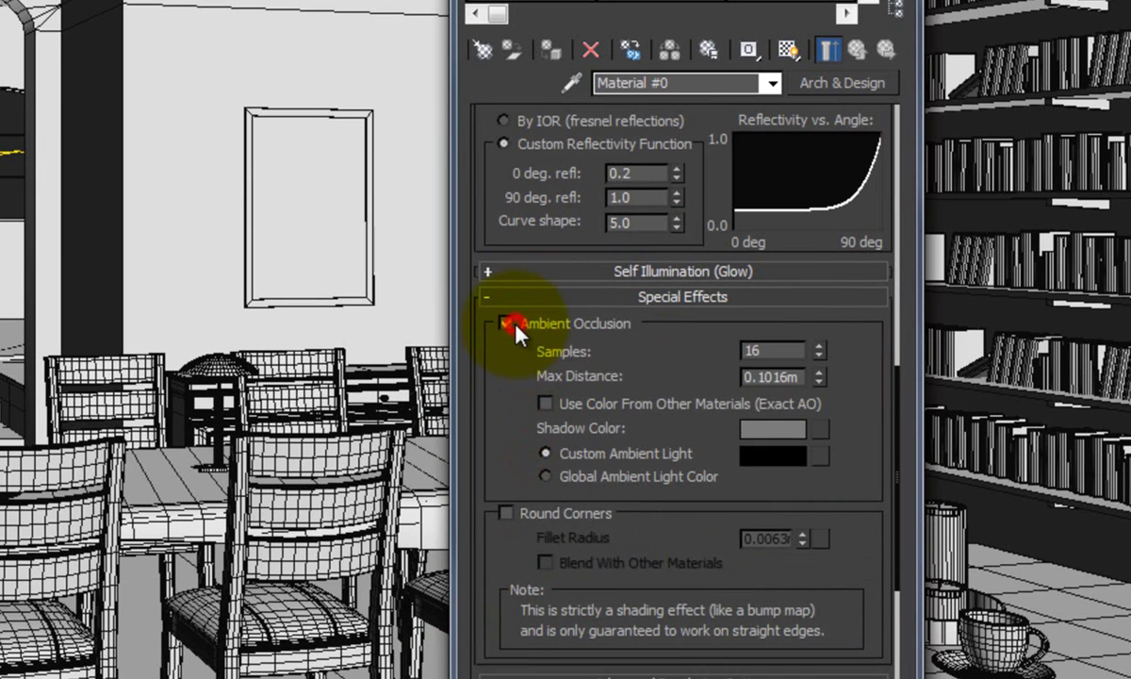
pyautogui.doubleClick(785, 378)
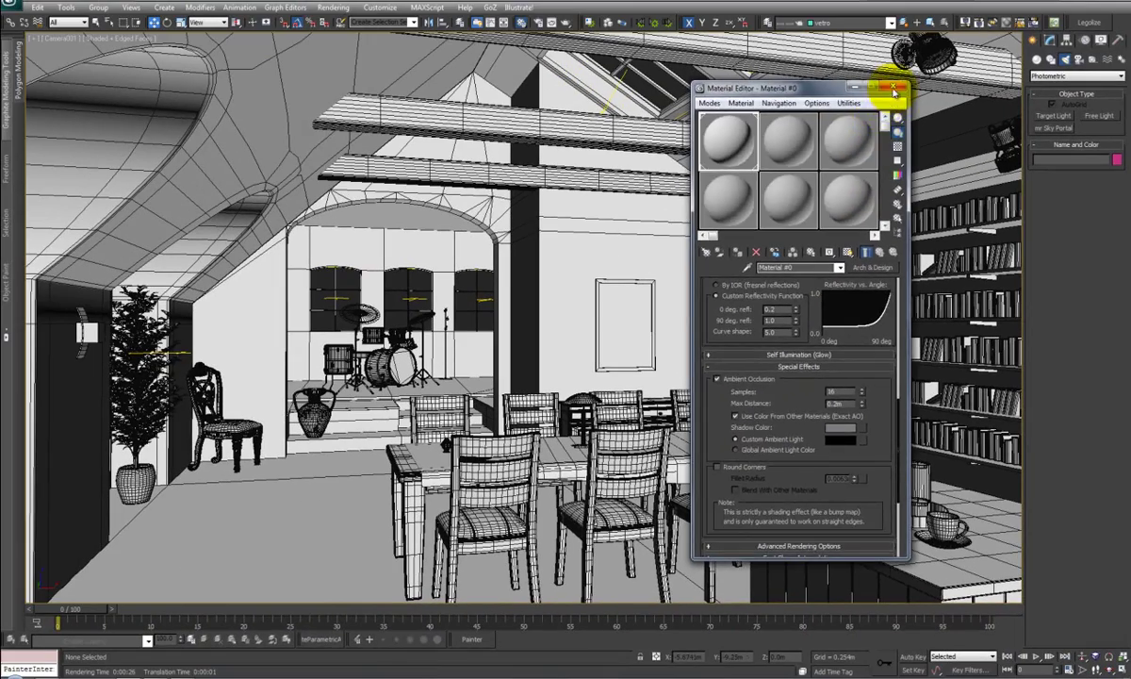
# Close the Material Editor and run a production render of the camera view
pyautogui.click(893, 84)
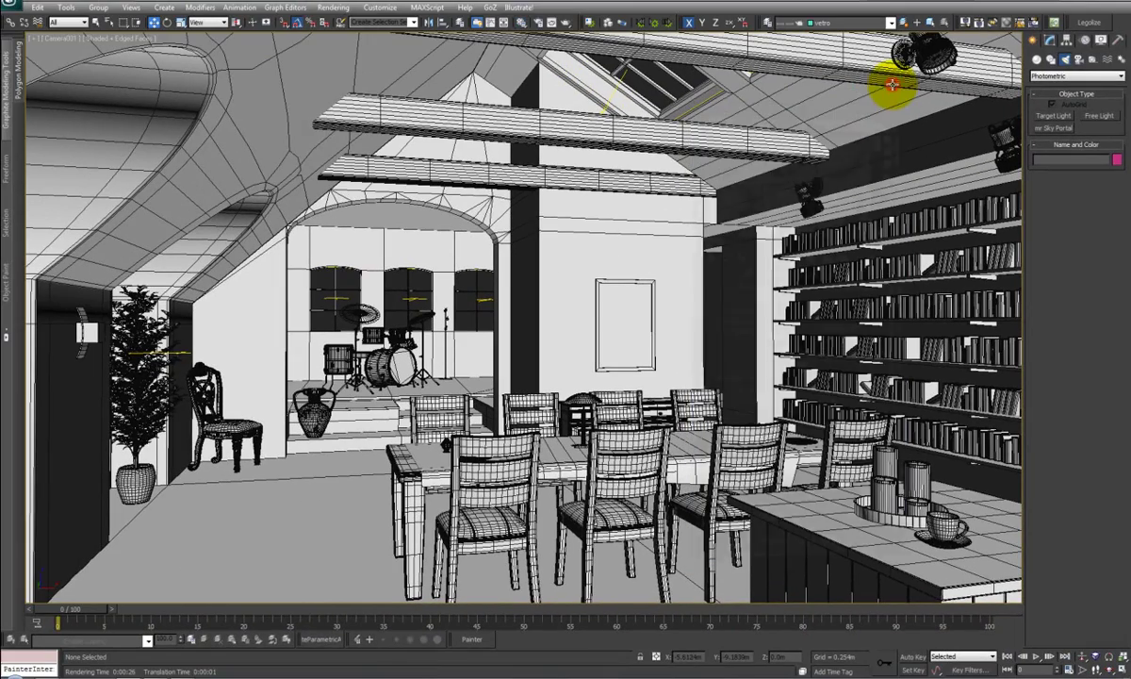
pyautogui.click(565, 22)
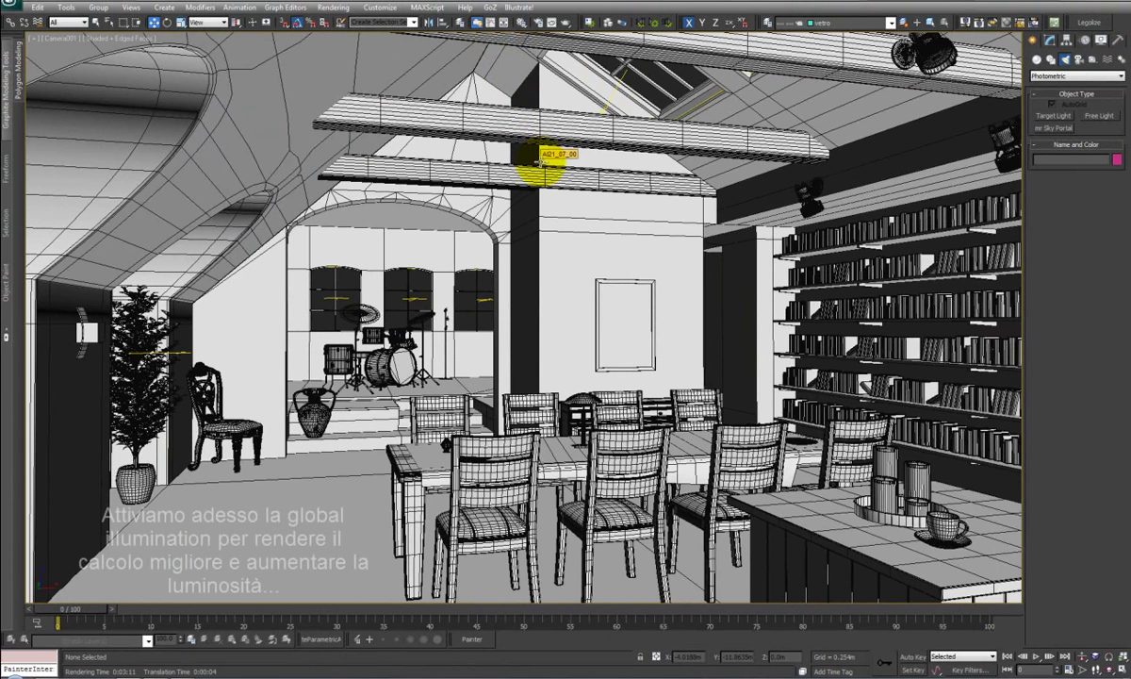
# Enable Global Illumination (GI) in the mental ray indirect illumination settings
pyautogui.click(540, 26)
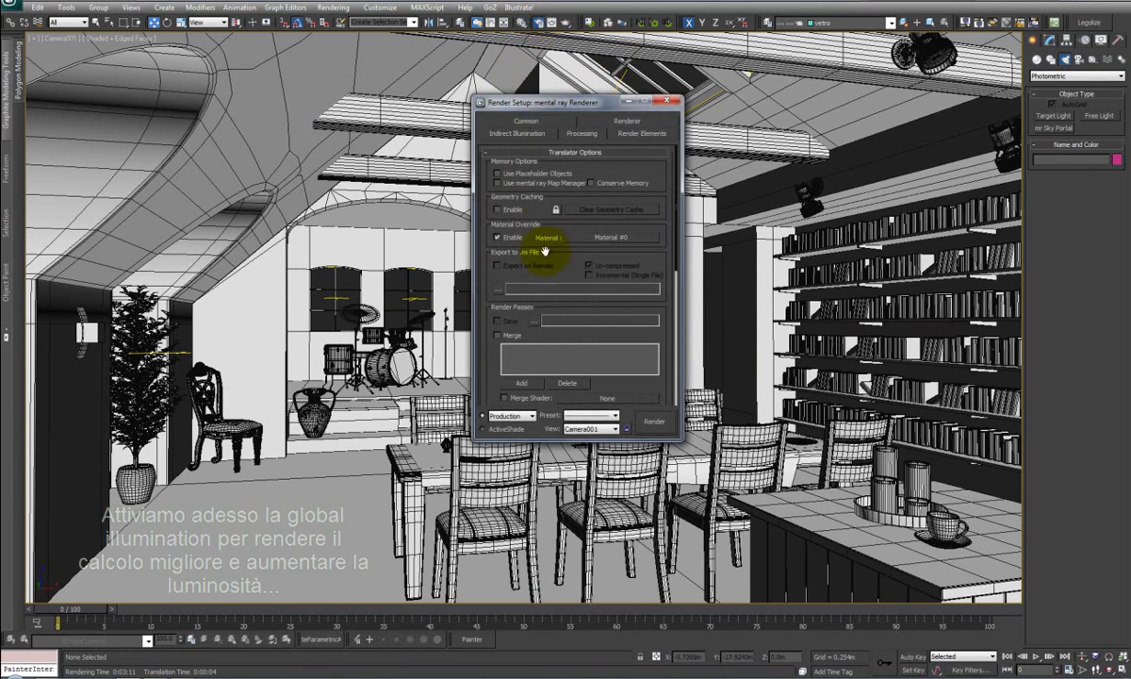
pyautogui.click(495, 122)
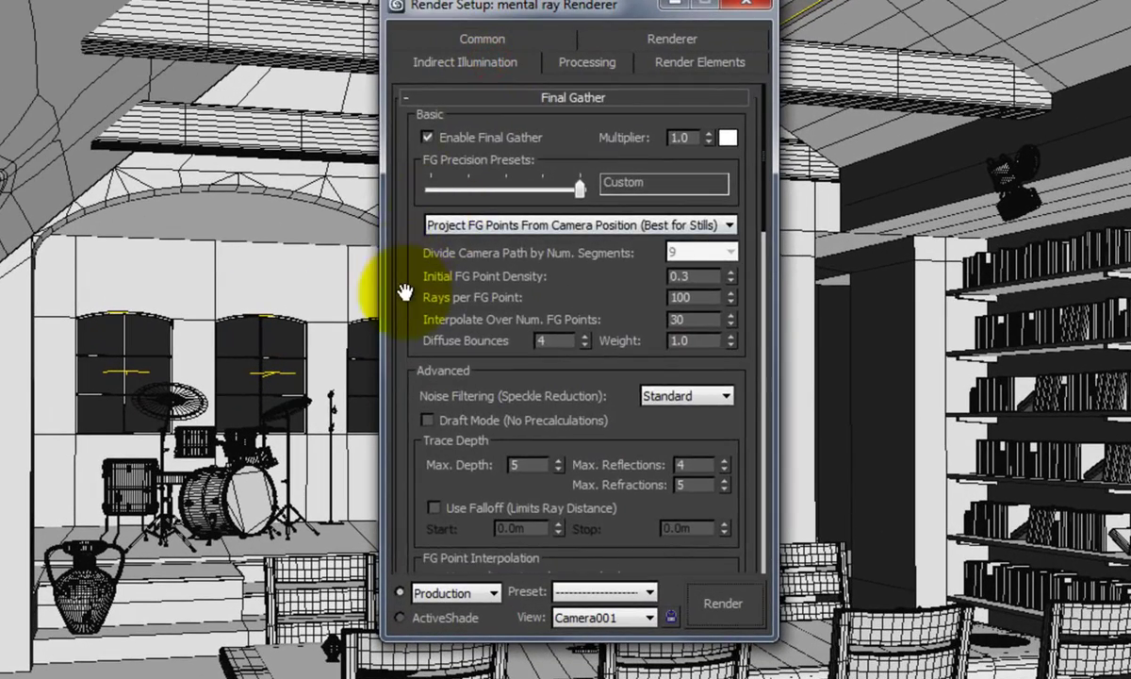
pyautogui.moveTo(450, 263); pyautogui.dragTo(433, 60)
pyautogui.moveTo(468, 332); pyautogui.dragTo(460, 54)
pyautogui.click(429, 257)
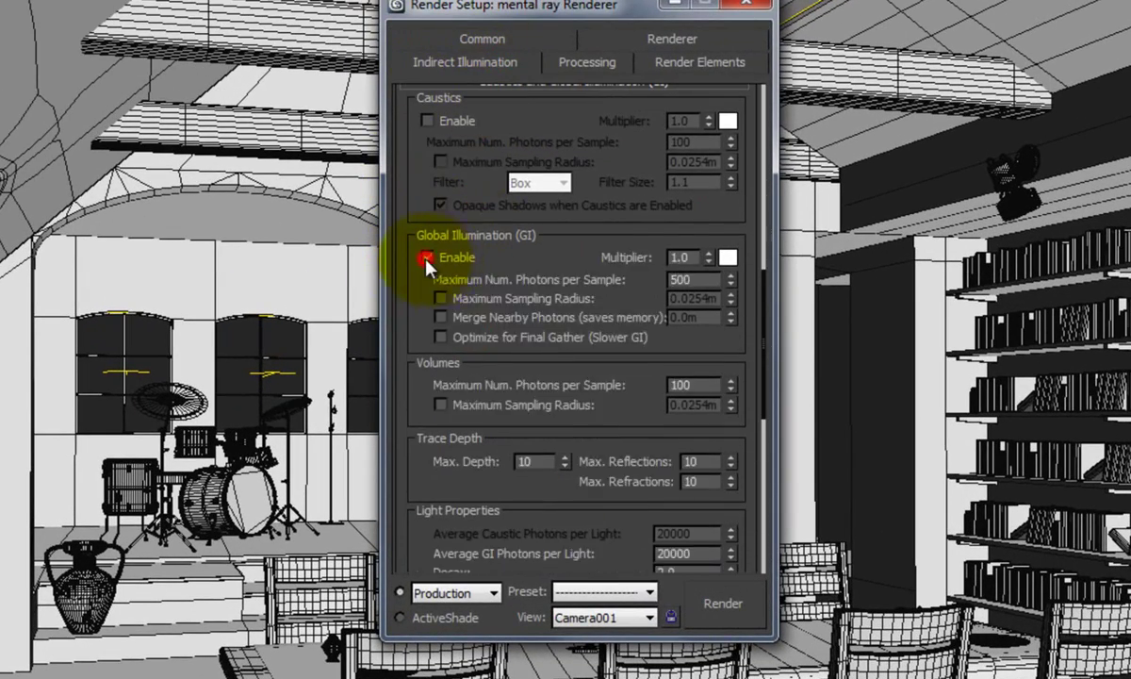
# Optimize GI for Final Gather and set its maximum number of photons per sample to 1000
pyautogui.click(440, 336)
pyautogui.doubleClick(697, 279)
pyautogui.write('10')
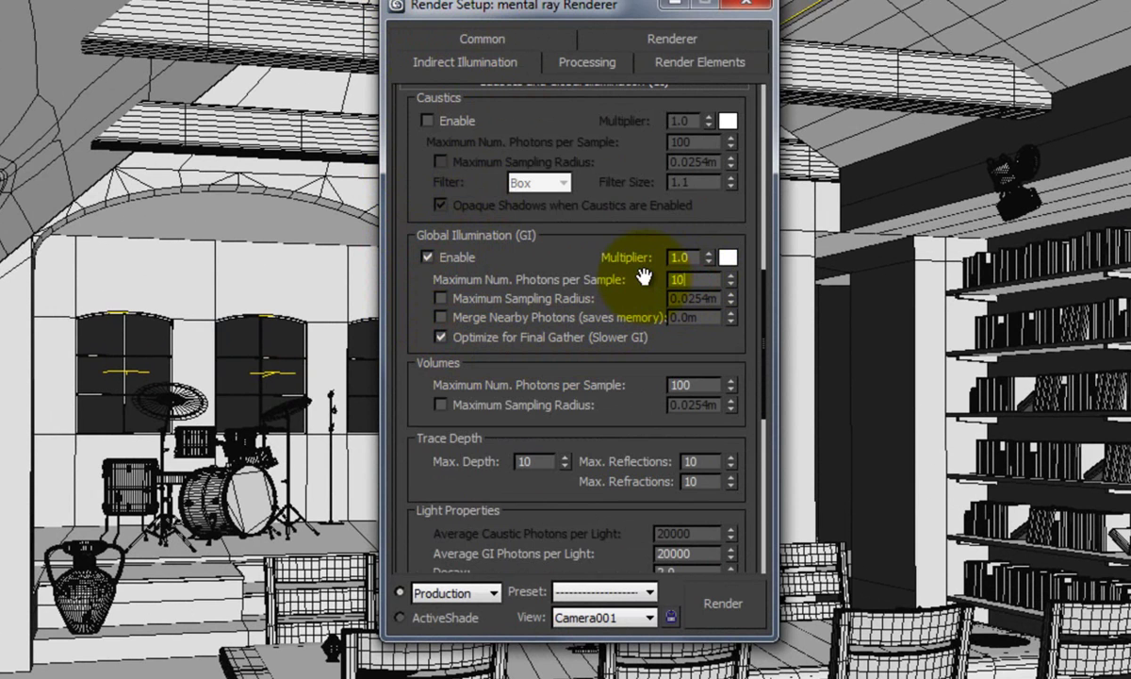
pyautogui.press('Return')
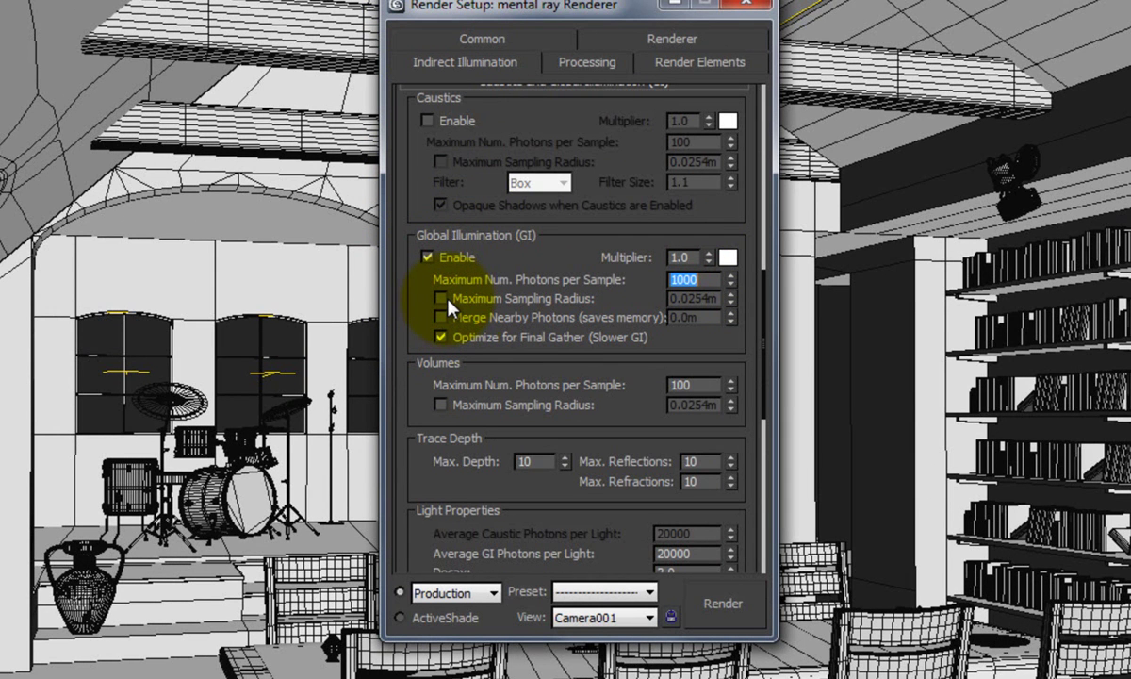
pyautogui.click(757, 9)
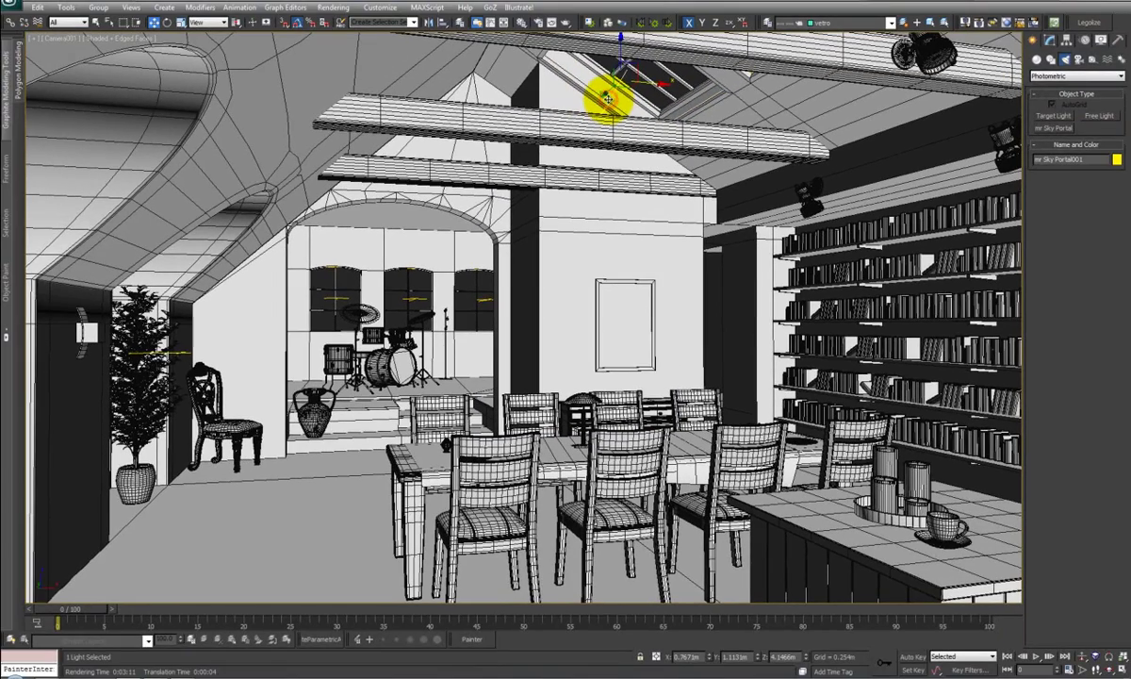
# Switch the roof window's sky portal from automatic energy and photon calculation to manual settings with 100000 GI photons
pyautogui.click(1049, 39)
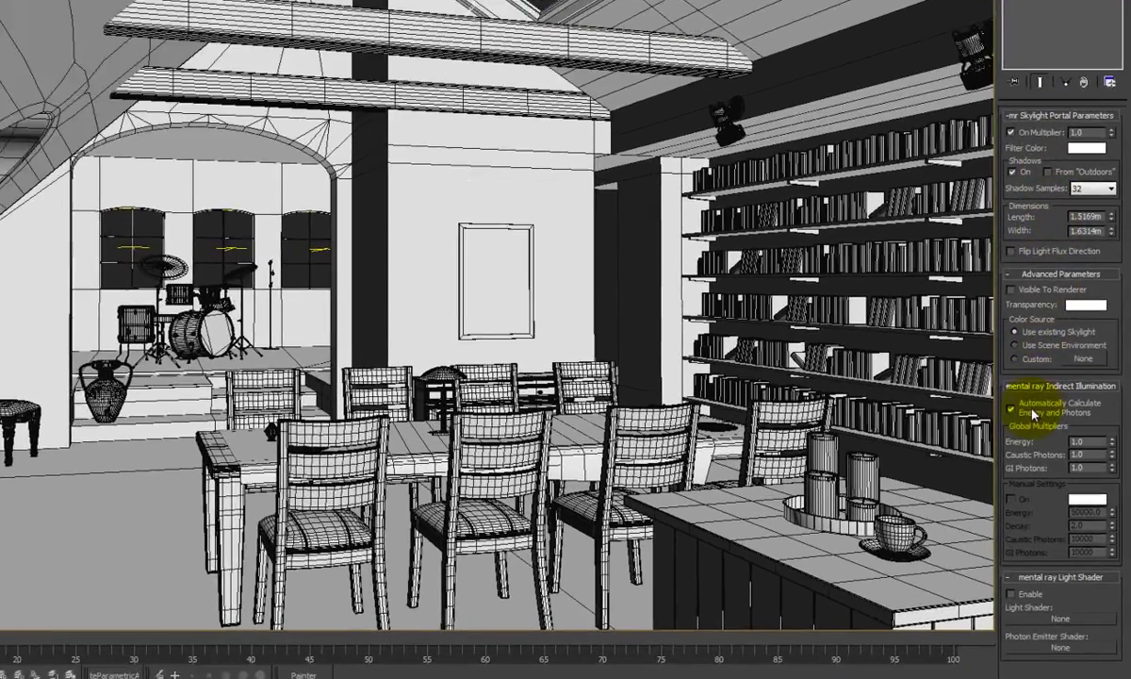
pyautogui.click(1036, 422)
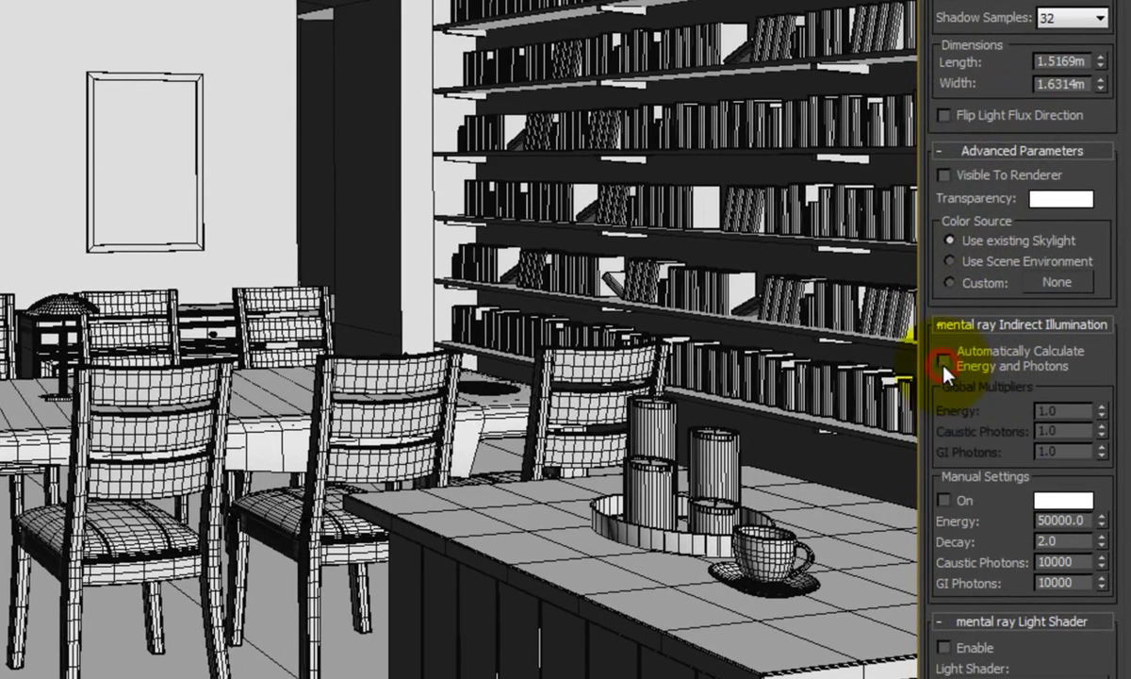
pyautogui.click(943, 500)
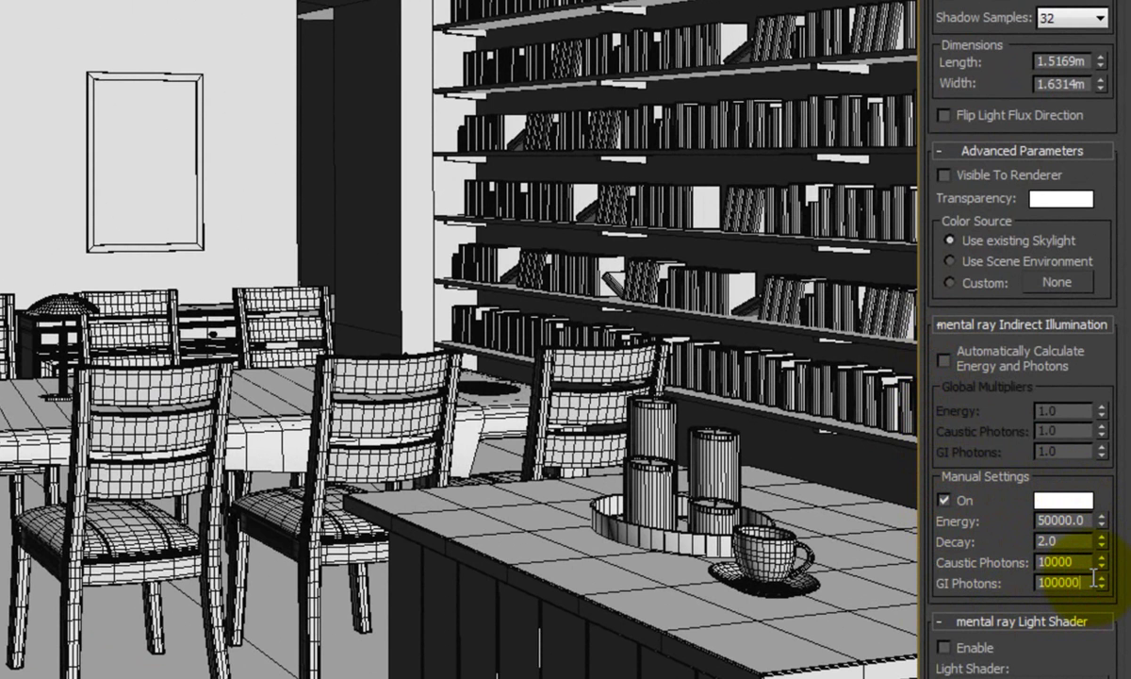
pyautogui.doubleClick(1093, 578)
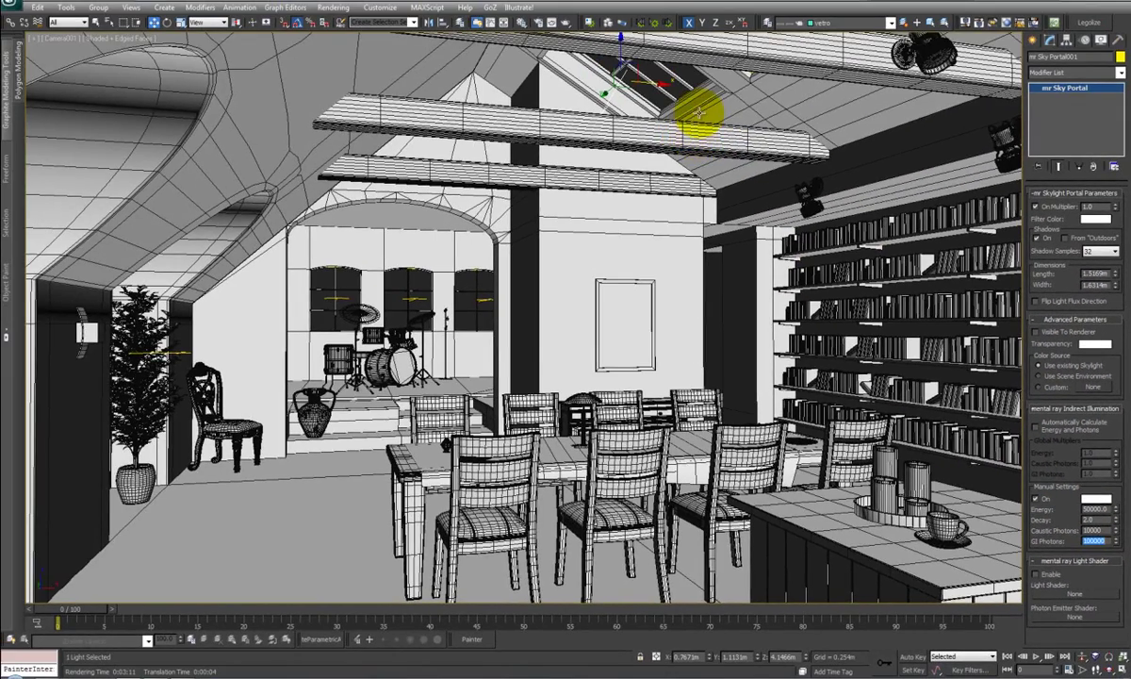
# Show the view in wireframe and give the tall sky portal beside the bookshelf wall manual photon settings with 100000 GI photons
pyautogui.press('F3')
pyautogui.keyDown('shift'); pyautogui.moveTo(735, 59); pyautogui.dragTo(735, 59); pyautogui.keyUp('shift')
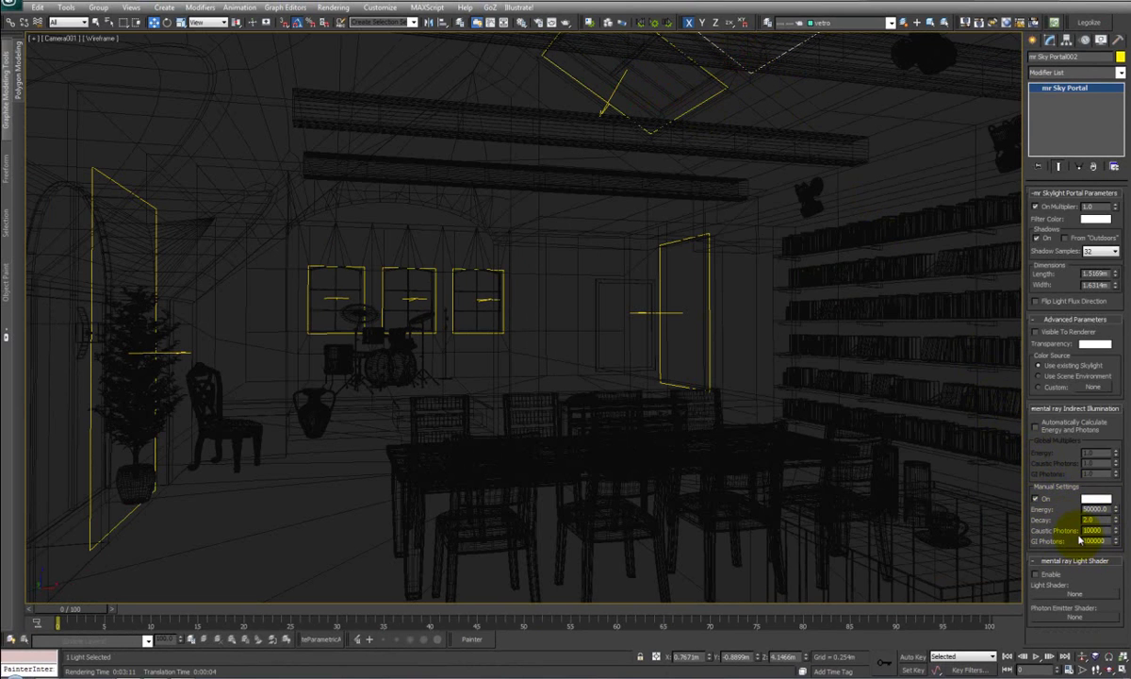
pyautogui.click(669, 313)
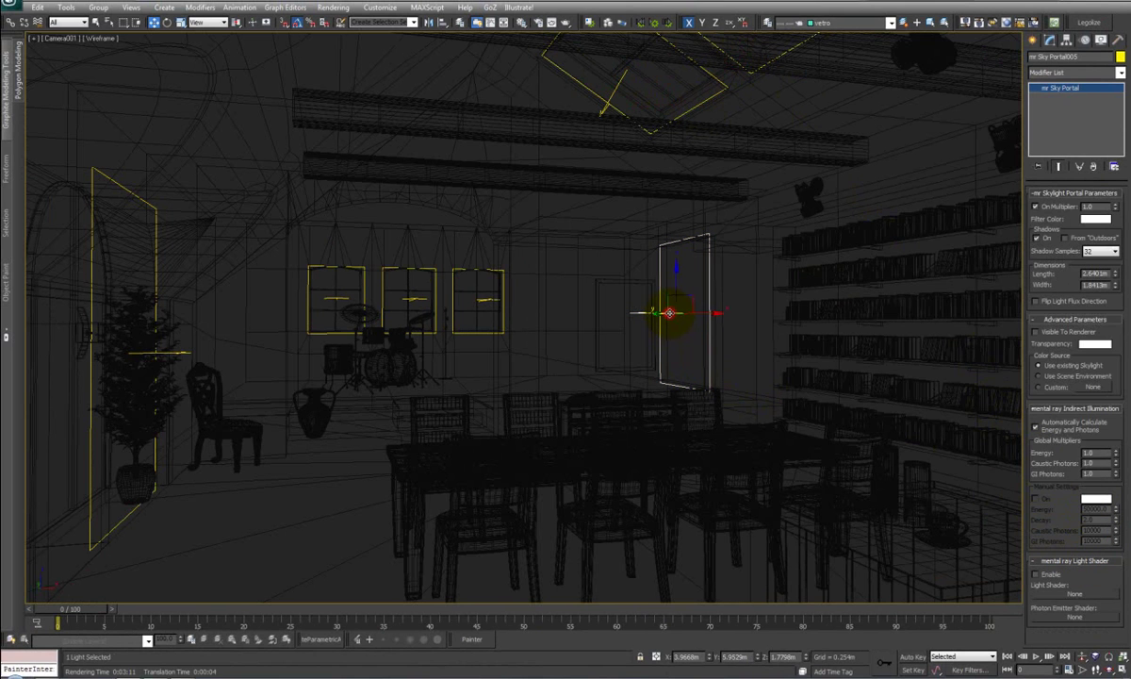
pyautogui.click(1036, 426)
pyautogui.click(1037, 425)
pyautogui.click(1035, 497)
pyautogui.click(1072, 616)
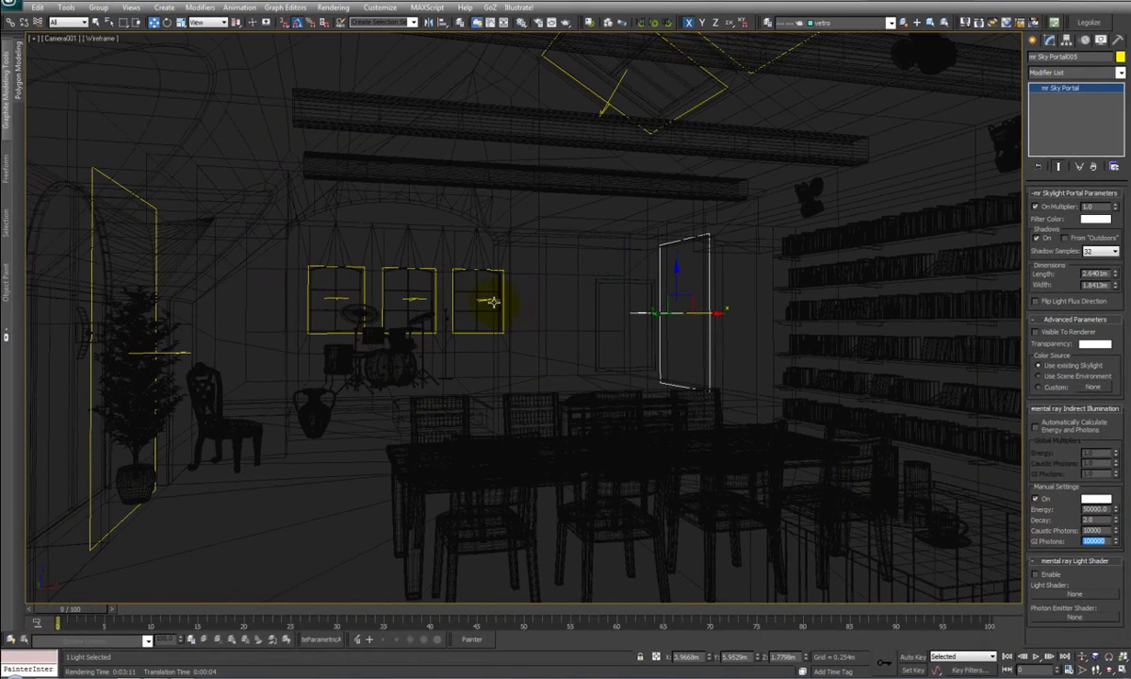
# Turn off automatic energy and photon calculation for the back window portal nearest the picture frame and set 100000 GI photons
pyautogui.click(487, 300)
pyautogui.click(1036, 425)
pyautogui.doubleClick(1095, 540)
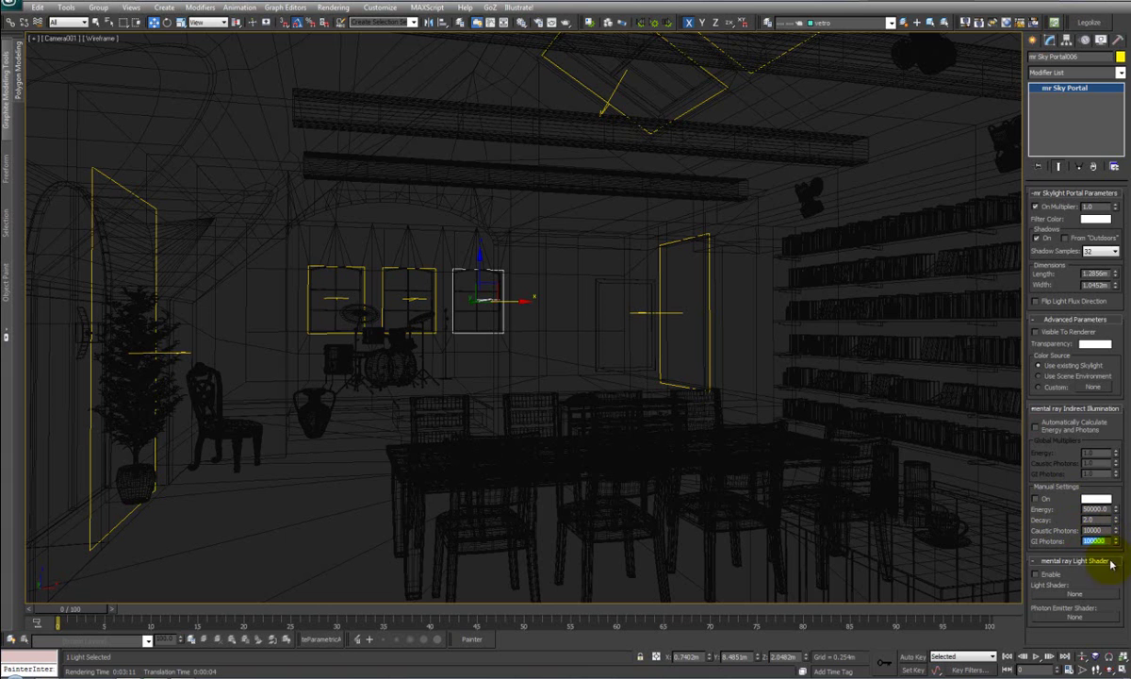
# Switch the large sky portal behind the potted plant to manual photon settings with 100000 GI photons
pyautogui.click(180, 354)
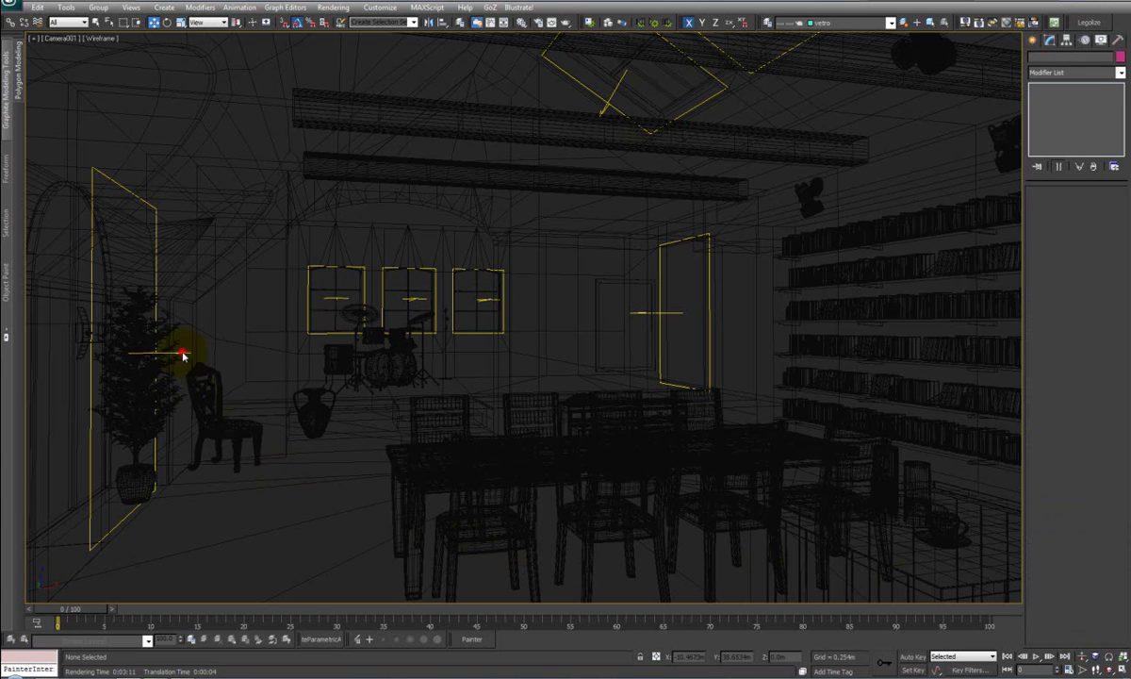
pyautogui.click(180, 353)
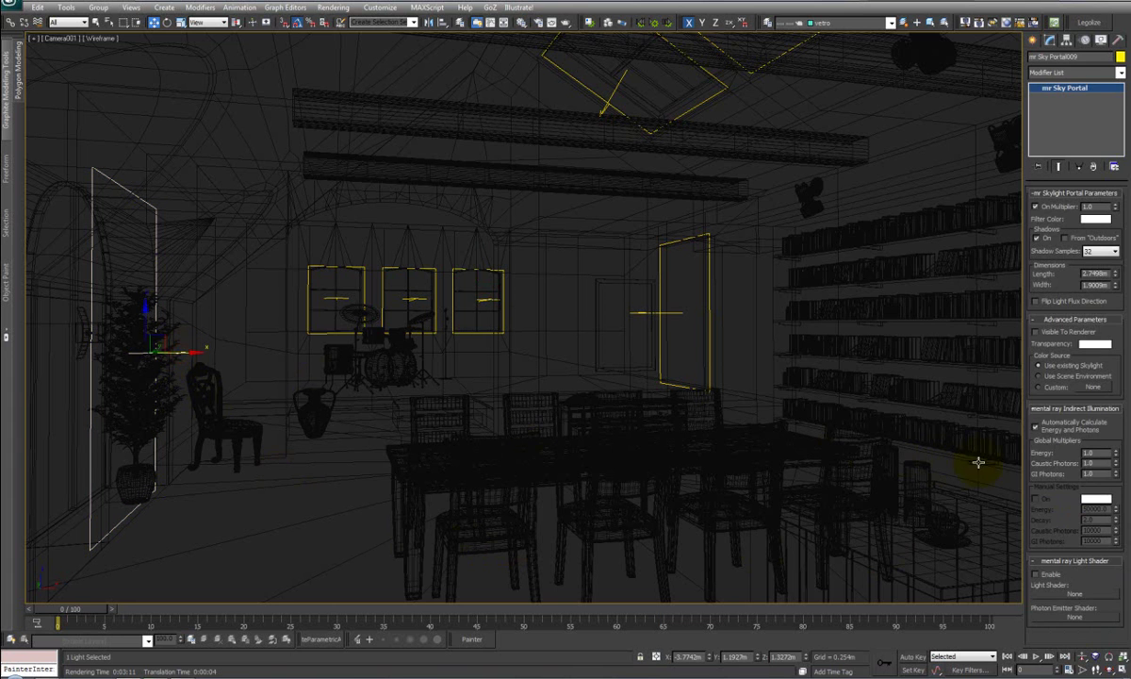
pyautogui.click(1034, 426)
pyautogui.click(1043, 498)
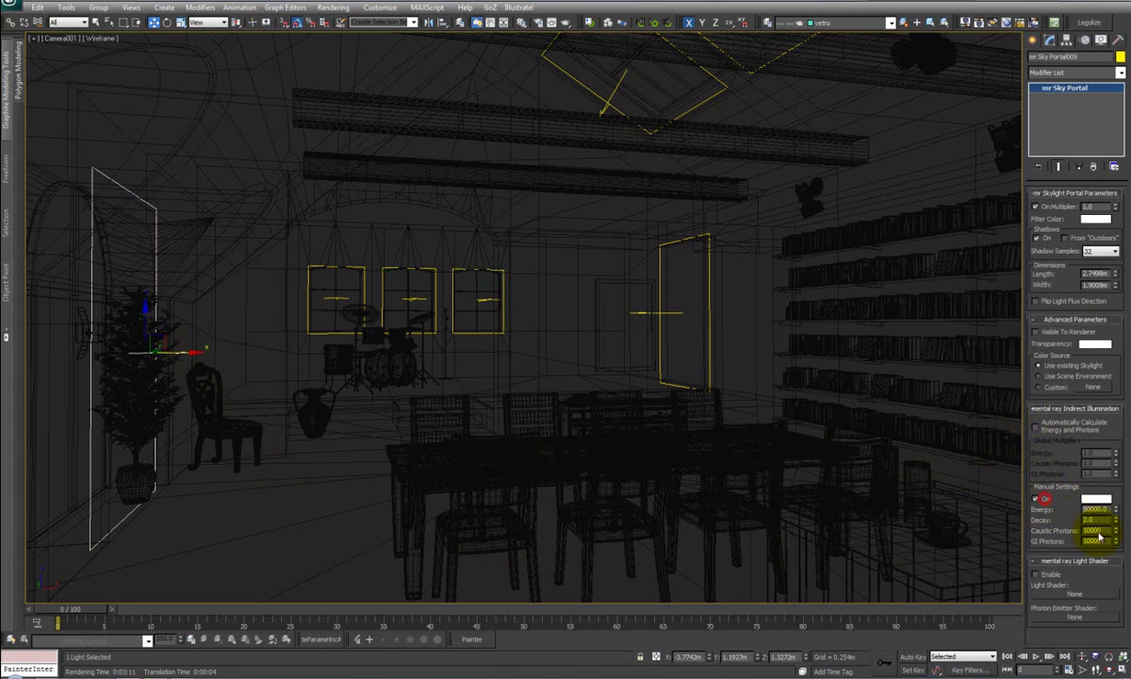
pyautogui.press('Return')
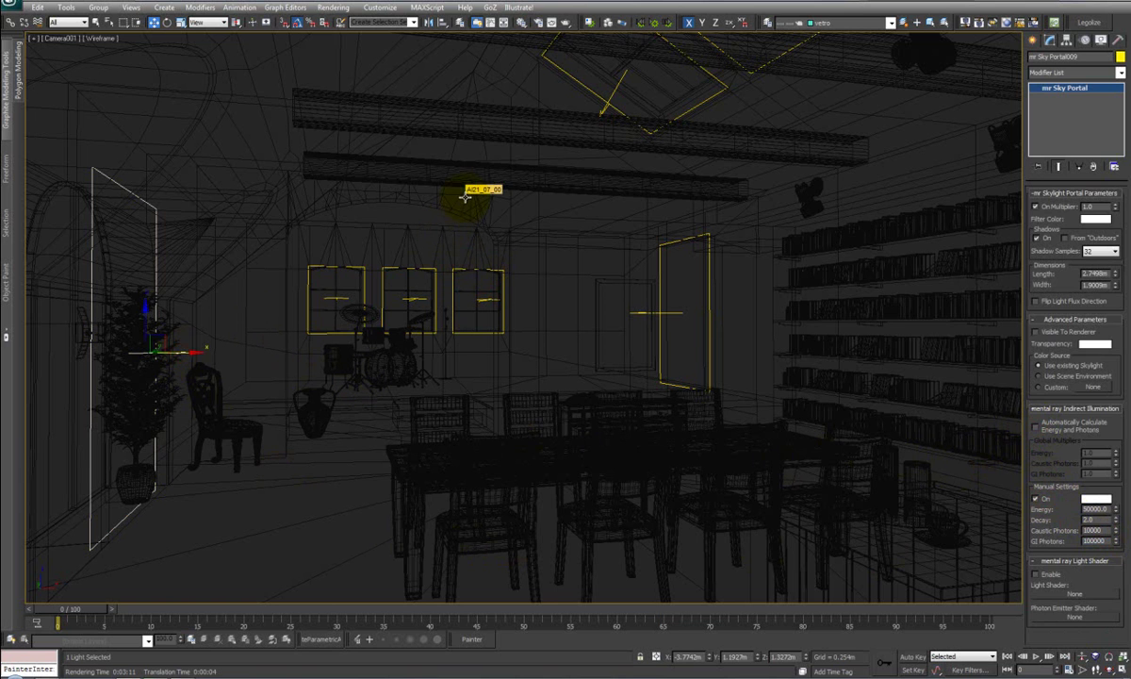
# Render the exposure preview and set Highlights (Burn) of the mr Photographic Exposure Control to 0.21
pyautogui.press('8')
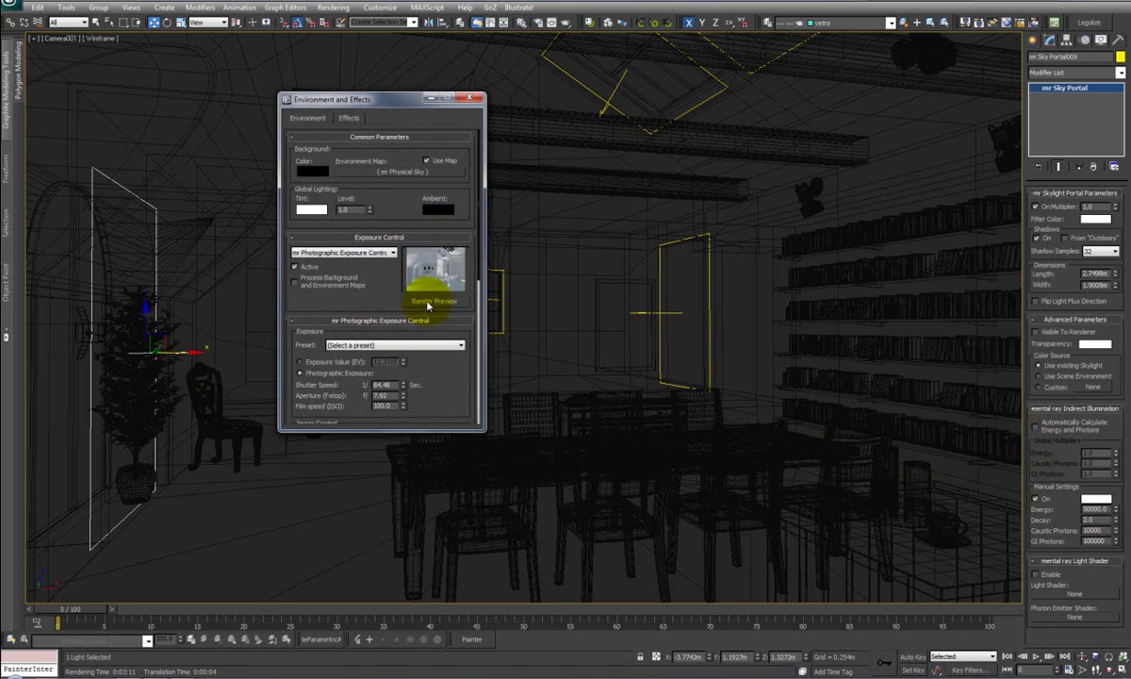
pyautogui.click(428, 301)
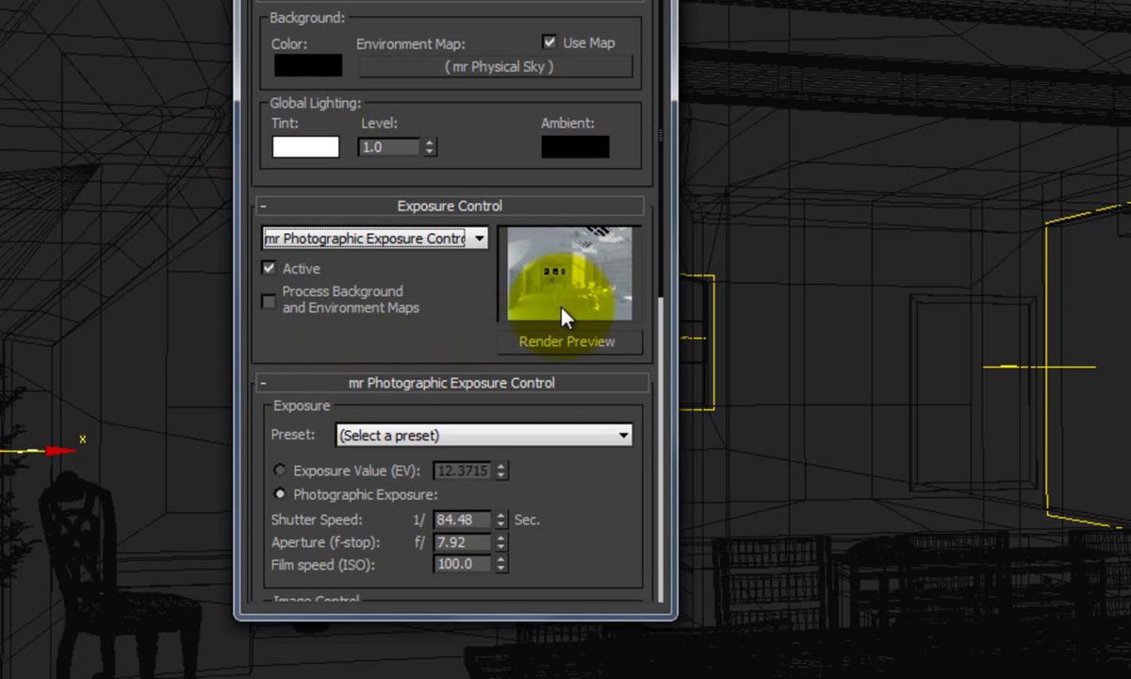
pyautogui.scroll(-4, 576, 533)
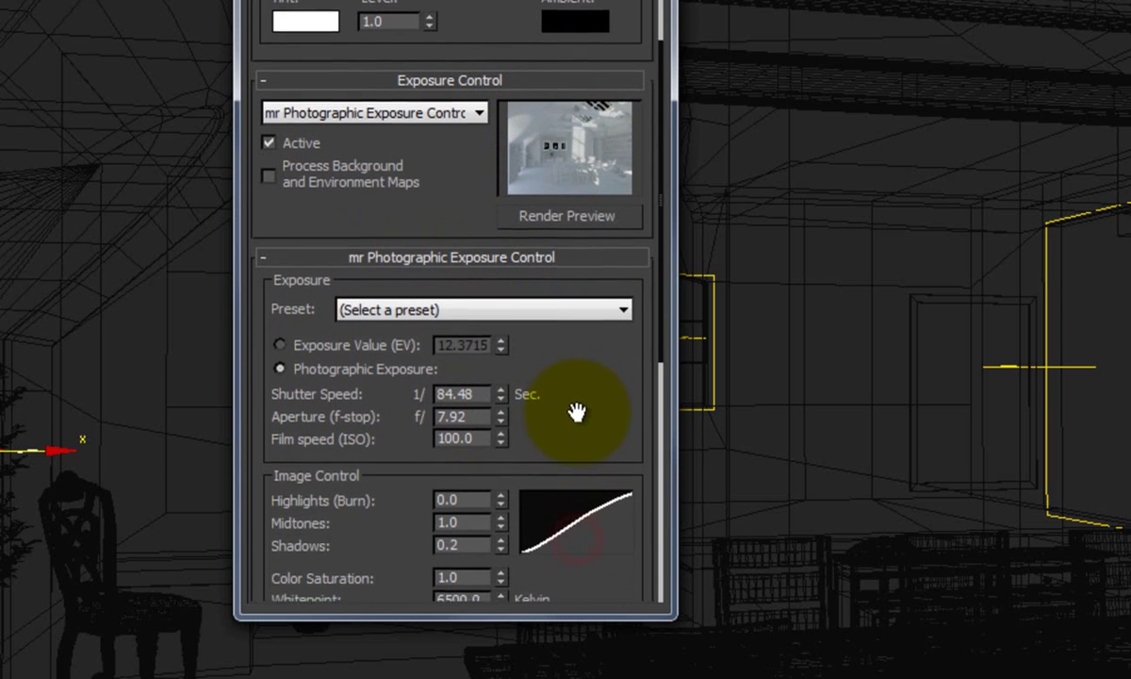
pyautogui.moveTo(503, 505)
pyautogui.mouseDown()
pyautogui.moveTo(502, 459)
pyautogui.moveTo(502, 480)
pyautogui.mouseUp()
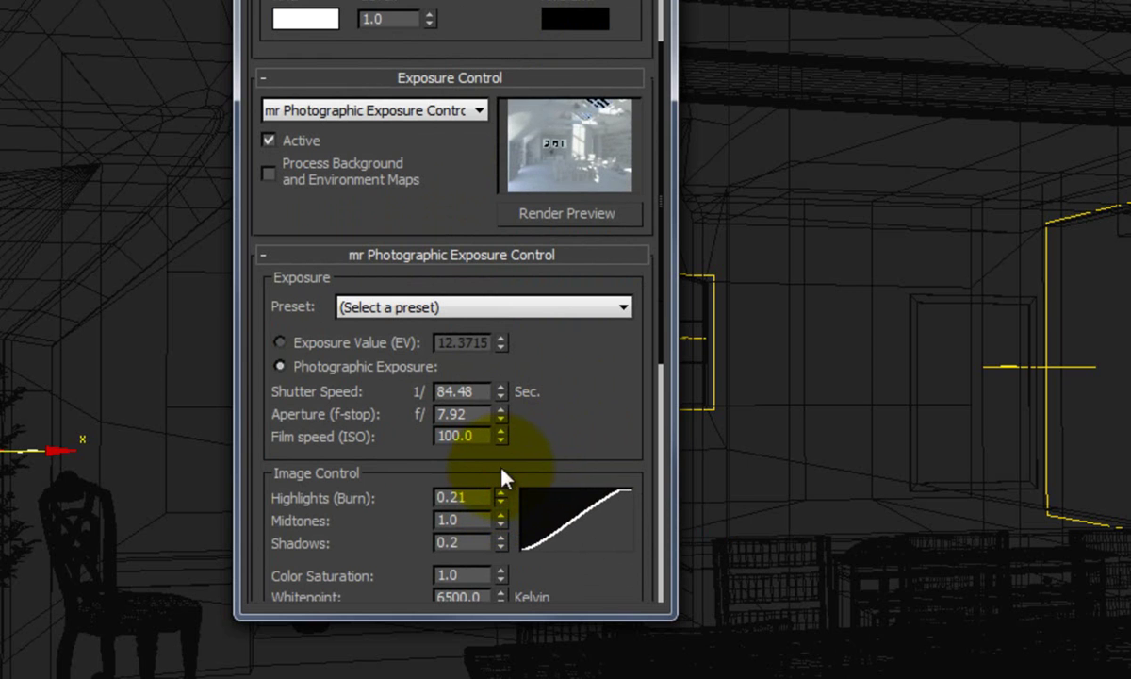
# Set the exposure control's shutter speed to 1/73.4976 s and run a production render of the camera view
pyautogui.moveTo(502, 396)
pyautogui.mouseDown()
pyautogui.moveTo(502, 382)
pyautogui.moveTo(507, 411)
pyautogui.mouseUp()
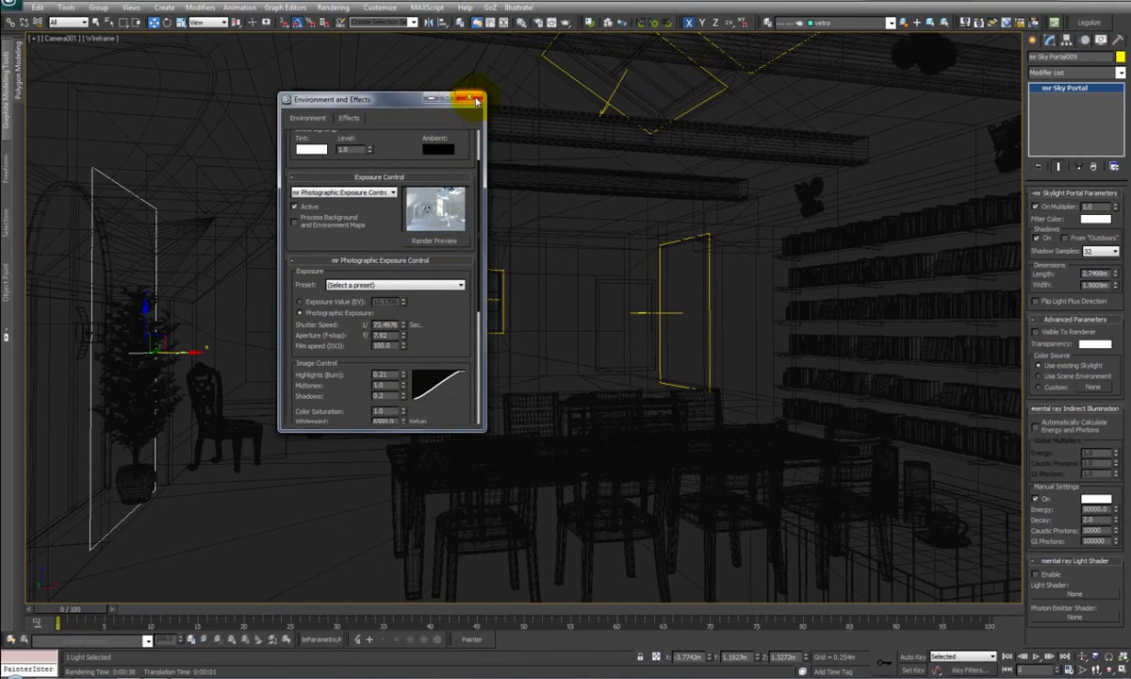
pyautogui.click(476, 101)
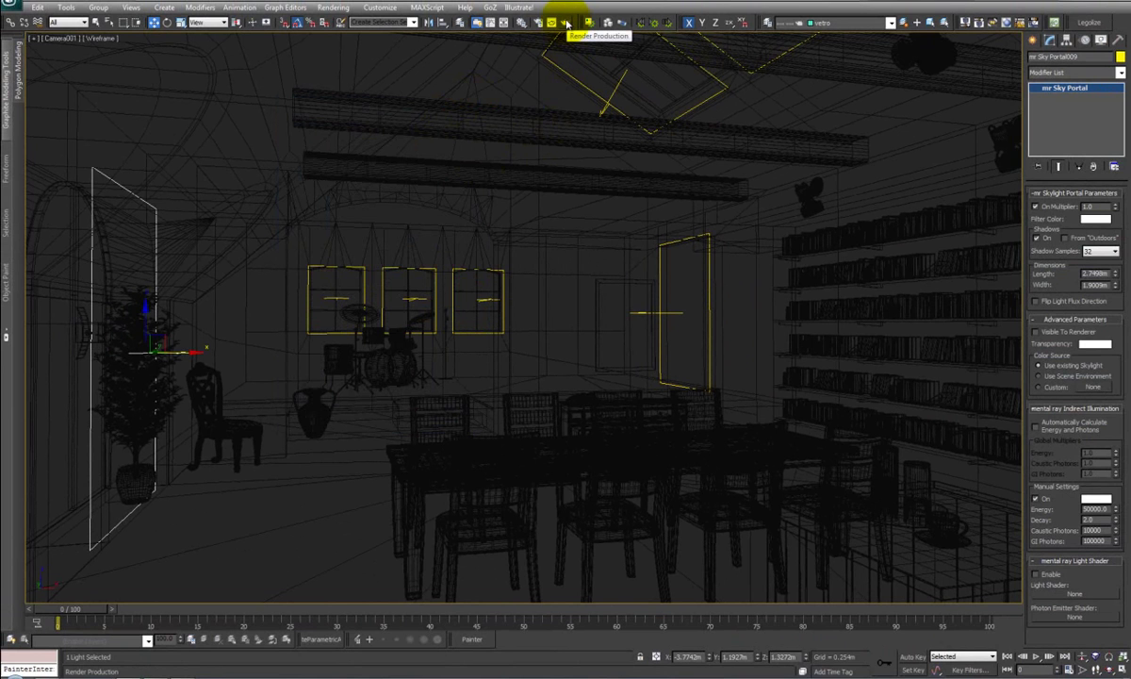
pyautogui.click(566, 22)
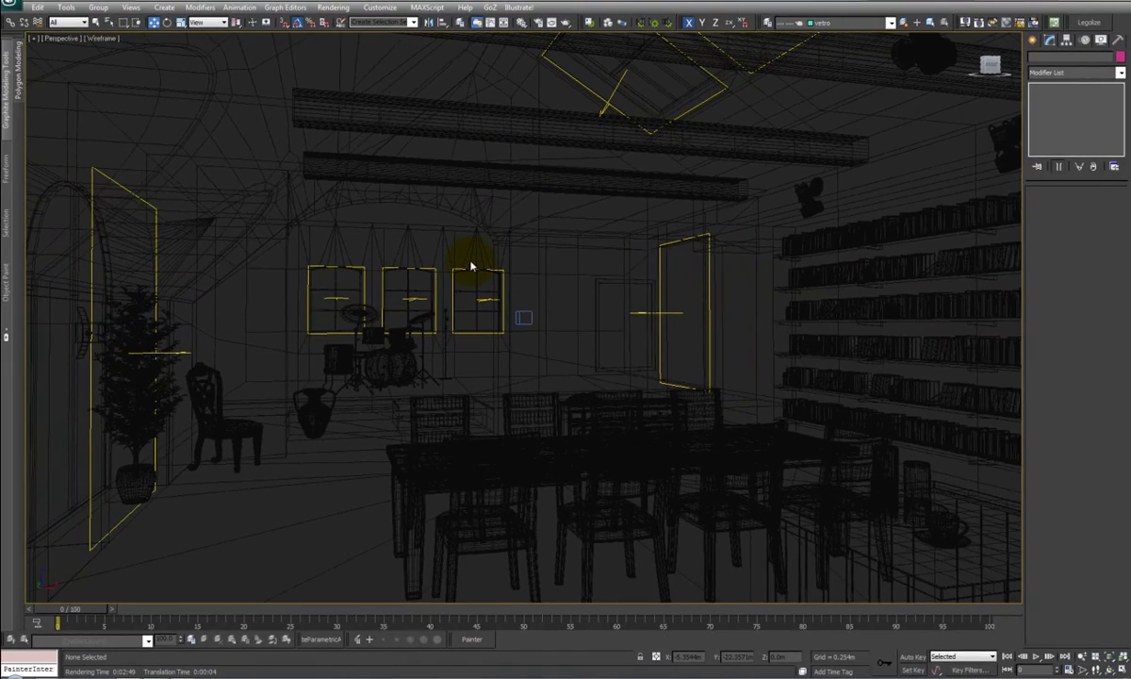
# Show the perspective view shaded with edged faces and select the Daylight system's sun head above the building
pyautogui.press('z')
pyautogui.press('F3')
pyautogui.keyDown('alt'); pyautogui.moveTo(472, 330); pyautogui.dragTo(542, 322, button='middle'); pyautogui.keyUp('alt')
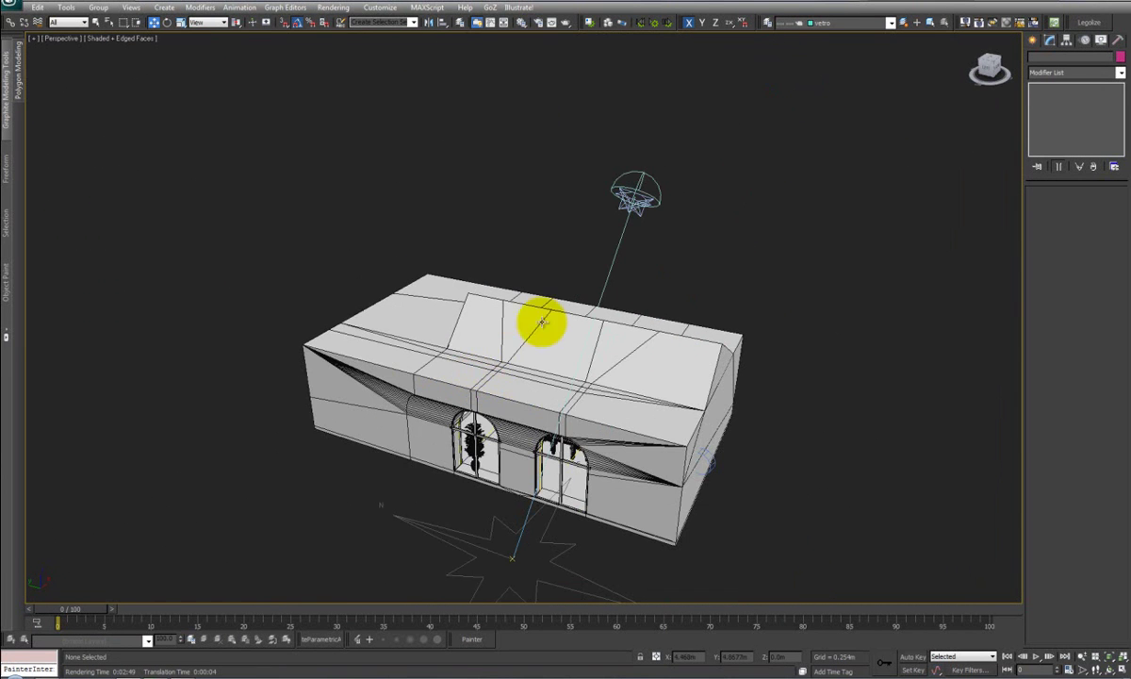
pyautogui.click(633, 195)
pyautogui.keyDown('alt'); pyautogui.moveTo(639, 256); pyautogui.dragTo(861, 268, button='middle'); pyautogui.keyUp('alt')
pyautogui.moveTo(1091, 273); pyautogui.dragTo(1050, 242)
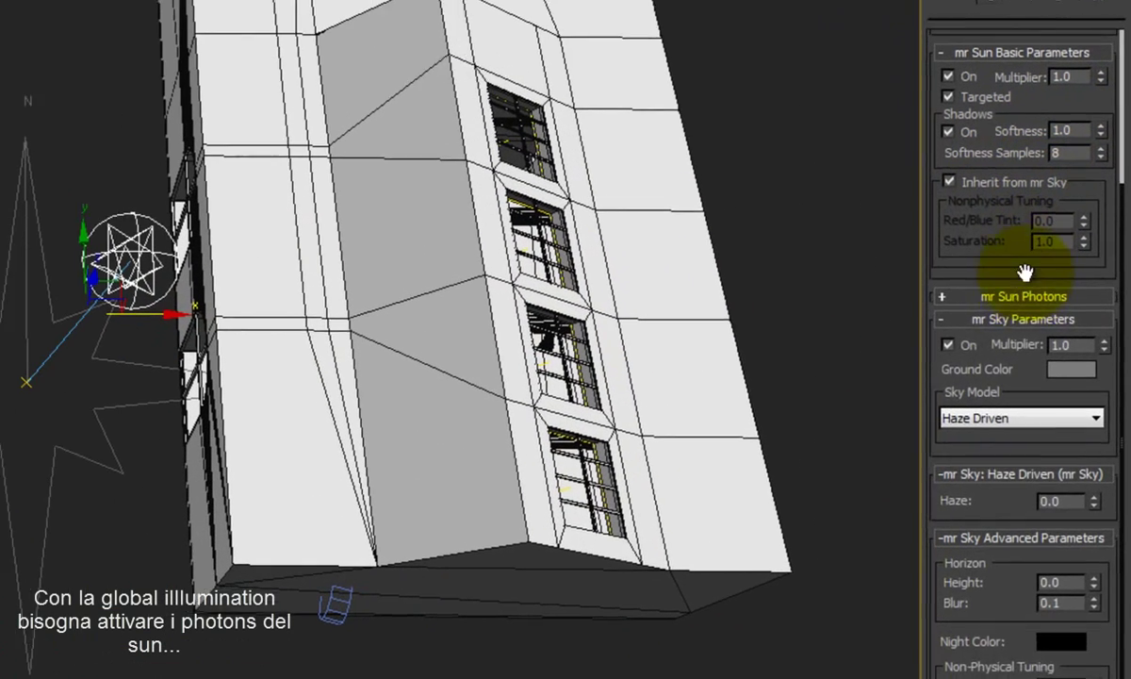
# Enable Use Photon Target in the Daylight's mr Sun Photons settings and set the radius to 6.1853 m to cover the sunlit windows
pyautogui.click(1062, 338)
pyautogui.click(978, 320)
pyautogui.moveTo(1099, 341); pyautogui.dragTo(1092, 14)
pyautogui.moveTo(1099, 341); pyautogui.dragTo(1099, 250)
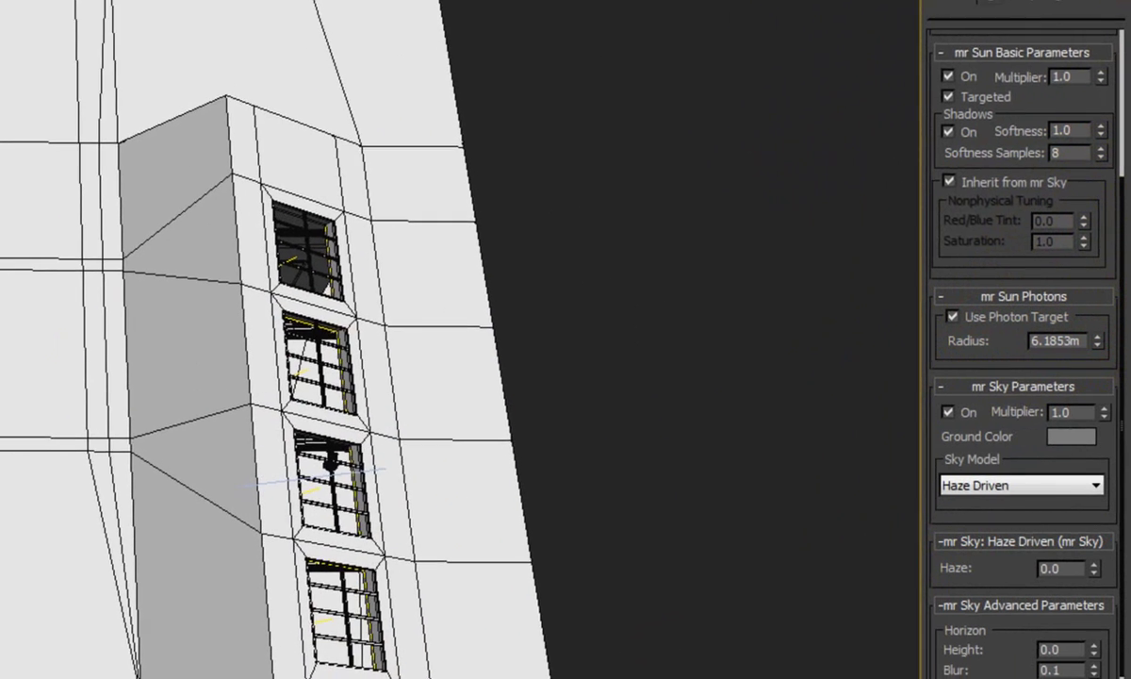
pyautogui.click(253, 416)
pyautogui.moveTo(470, 413); pyautogui.dragTo(717, 472)
pyautogui.keyDown('alt'); pyautogui.moveTo(717, 472); pyautogui.dragTo(604, 469, button='middle'); pyautogui.keyUp('alt')
pyautogui.keyDown('alt'); pyautogui.moveTo(597, 469); pyautogui.dragTo(806, 423, button='middle'); pyautogui.keyUp('alt')
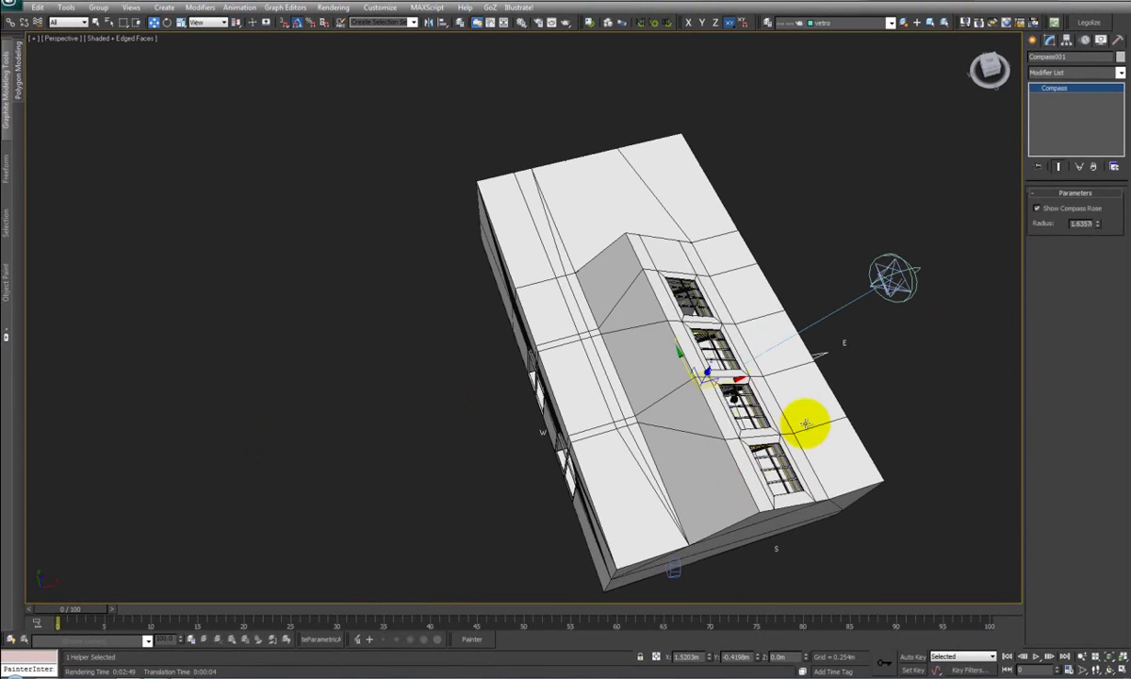
# Turn off automatic energy and photon calculation for the Daylight system and enable its manual indirect illumination settings
pyautogui.click(912, 271)
pyautogui.moveTo(1040, 370)
pyautogui.mouseDown()
pyautogui.moveTo(1041, 333)
pyautogui.moveTo(1035, 374)
pyautogui.mouseUp()
pyautogui.scroll(-5, 1040, 325)
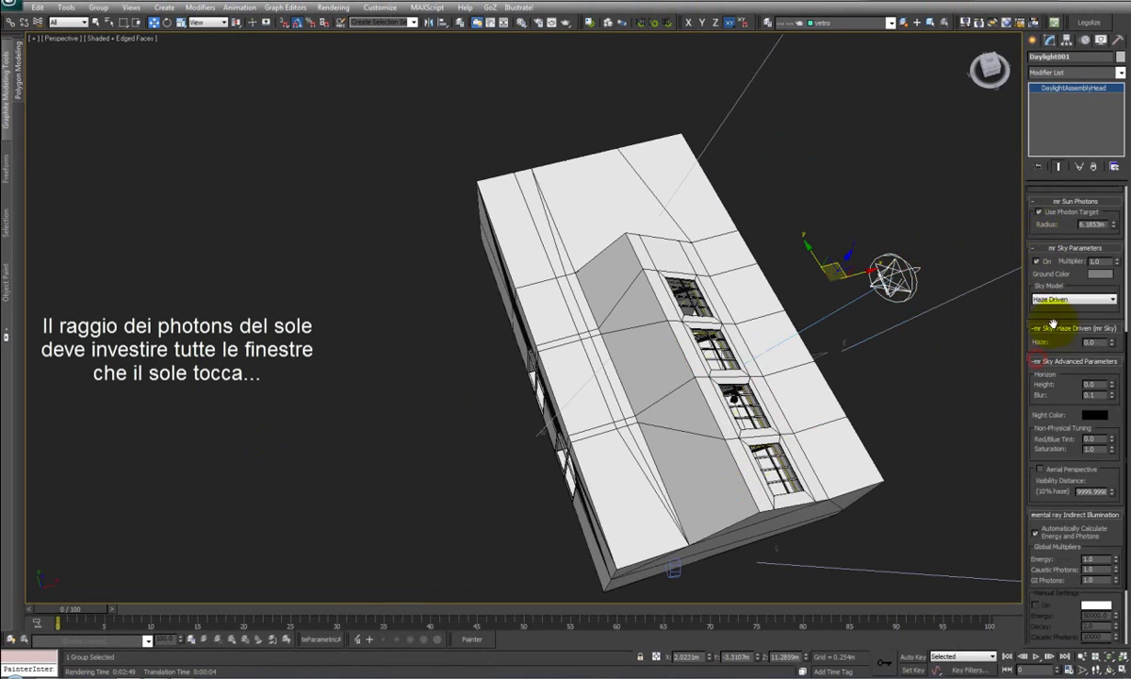
pyautogui.scroll(-1, 1058, 338)
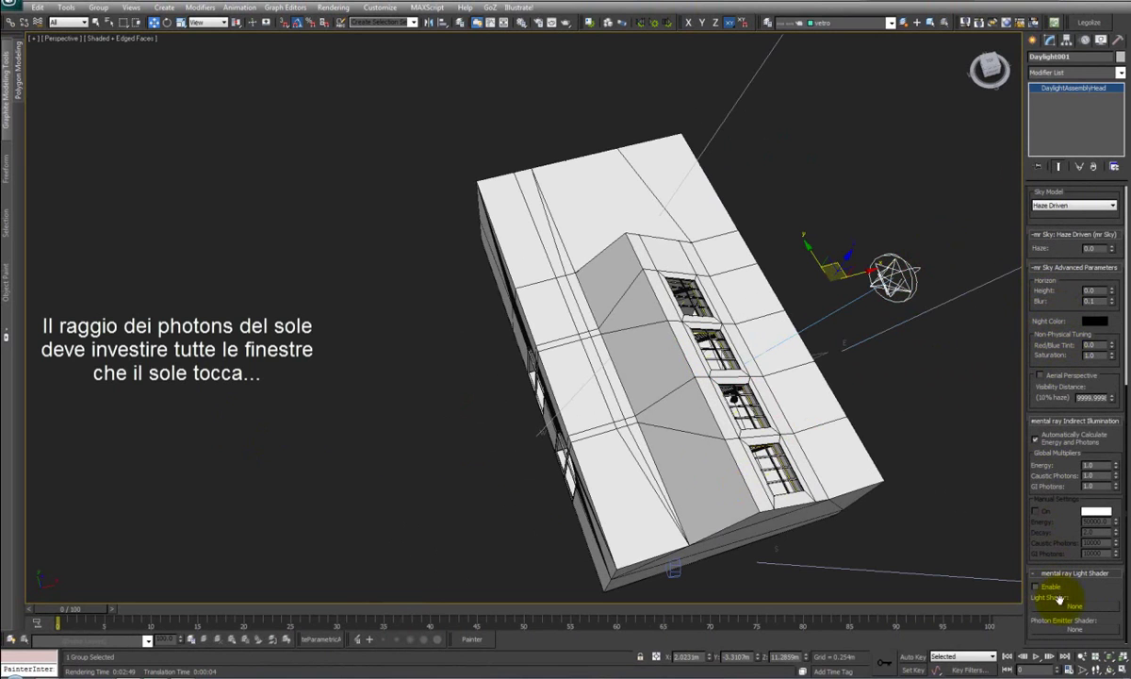
pyautogui.click(1035, 439)
pyautogui.click(1037, 511)
# Set the Daylight's photon energy color to a pale yellow (hue 0.126, saturation 0.094) and its GI Photons to 100000
pyautogui.click(1094, 512)
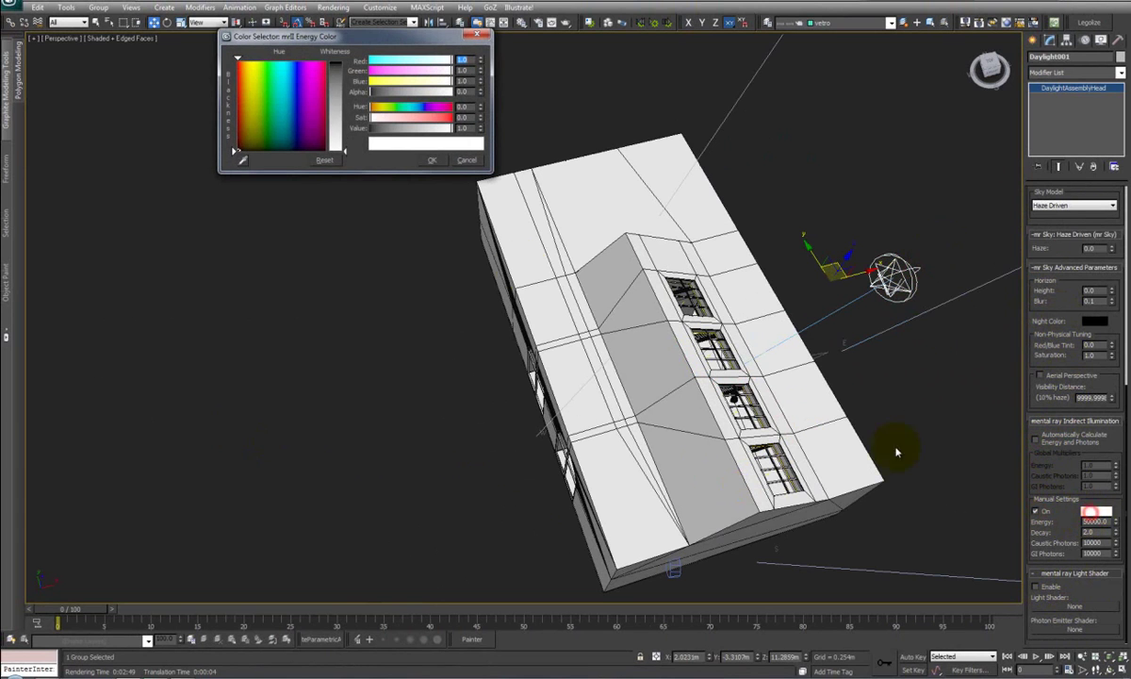
pyautogui.click(249, 72)
pyautogui.click(338, 148)
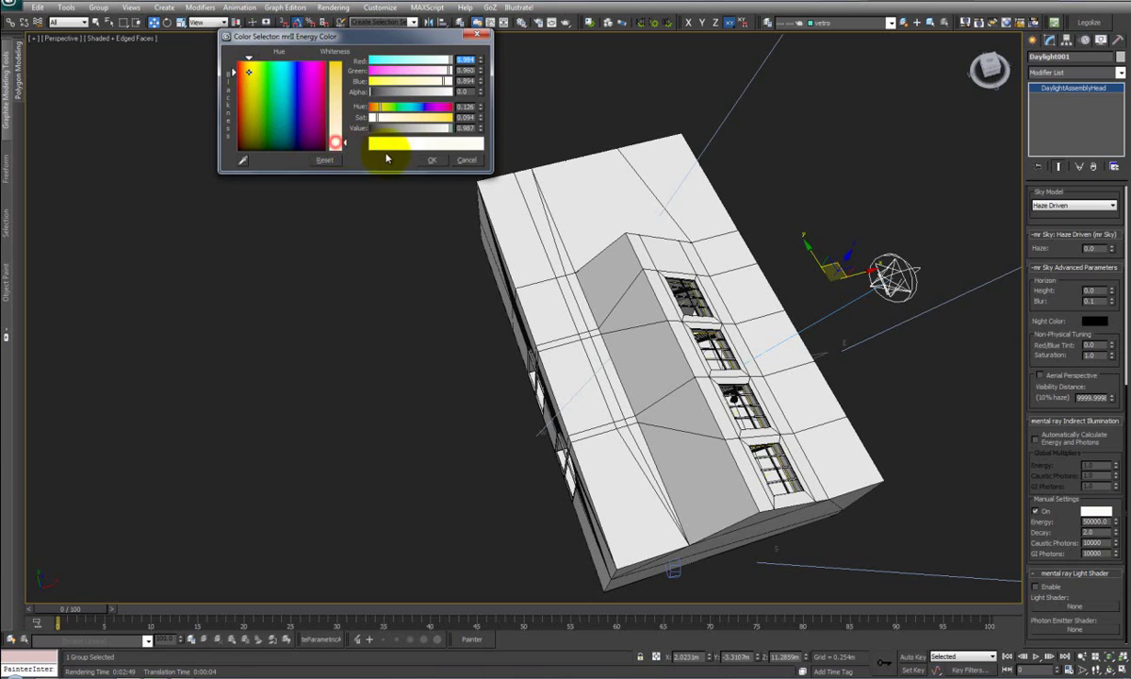
pyautogui.click(432, 159)
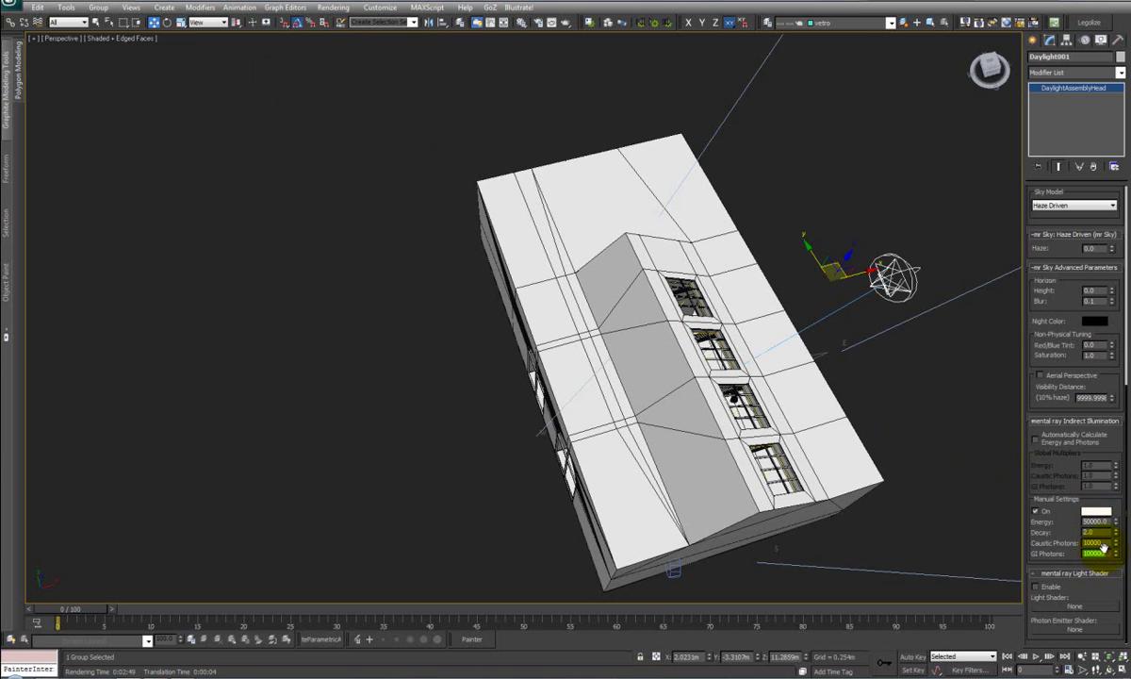
# Set the average GI photons per light to 200000 in the render setup's global illumination settings
pyautogui.click(540, 25)
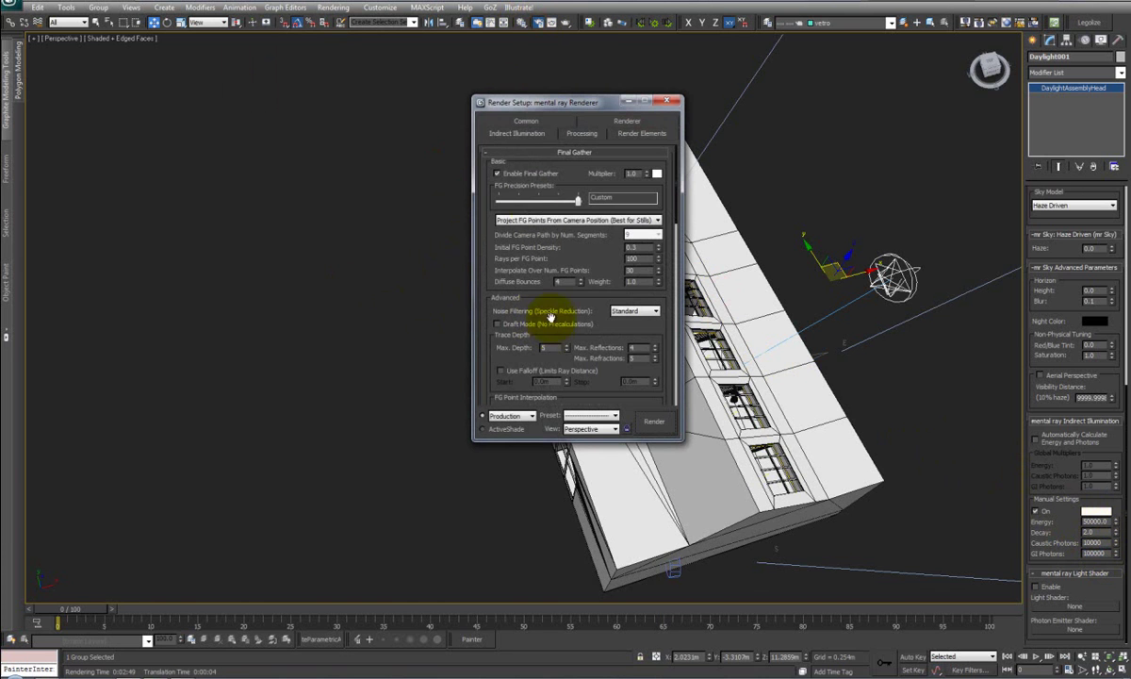
pyautogui.scroll(-10, 595, 278)
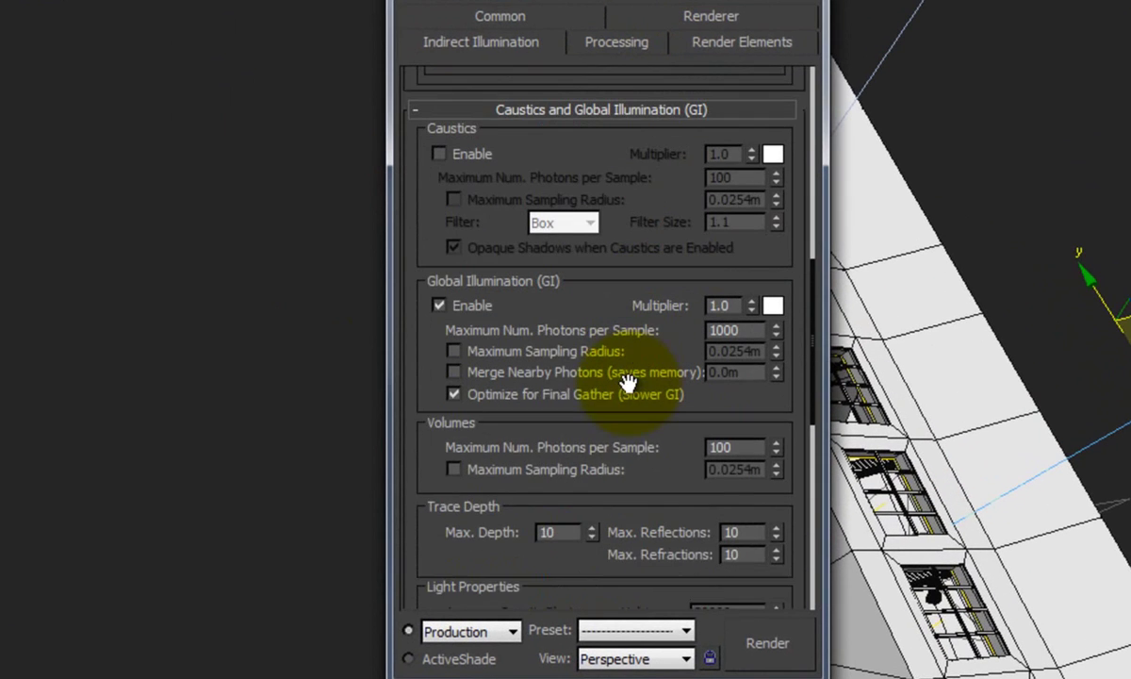
pyautogui.scroll(-5, 527, 382)
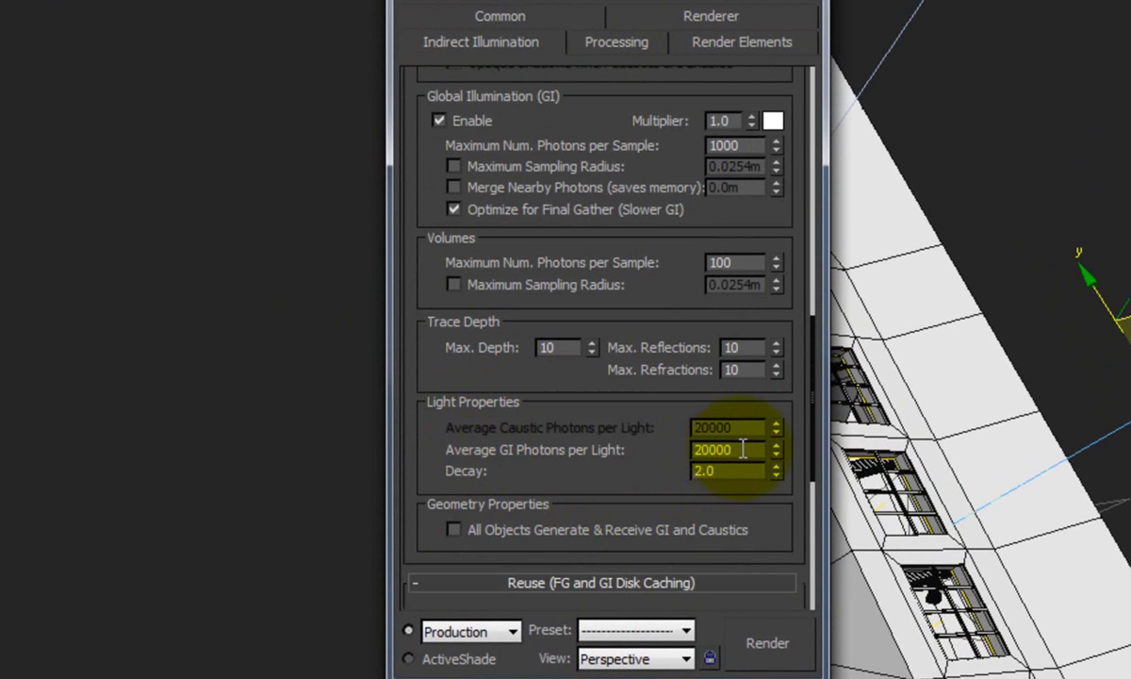
pyautogui.doubleClick(743, 450)
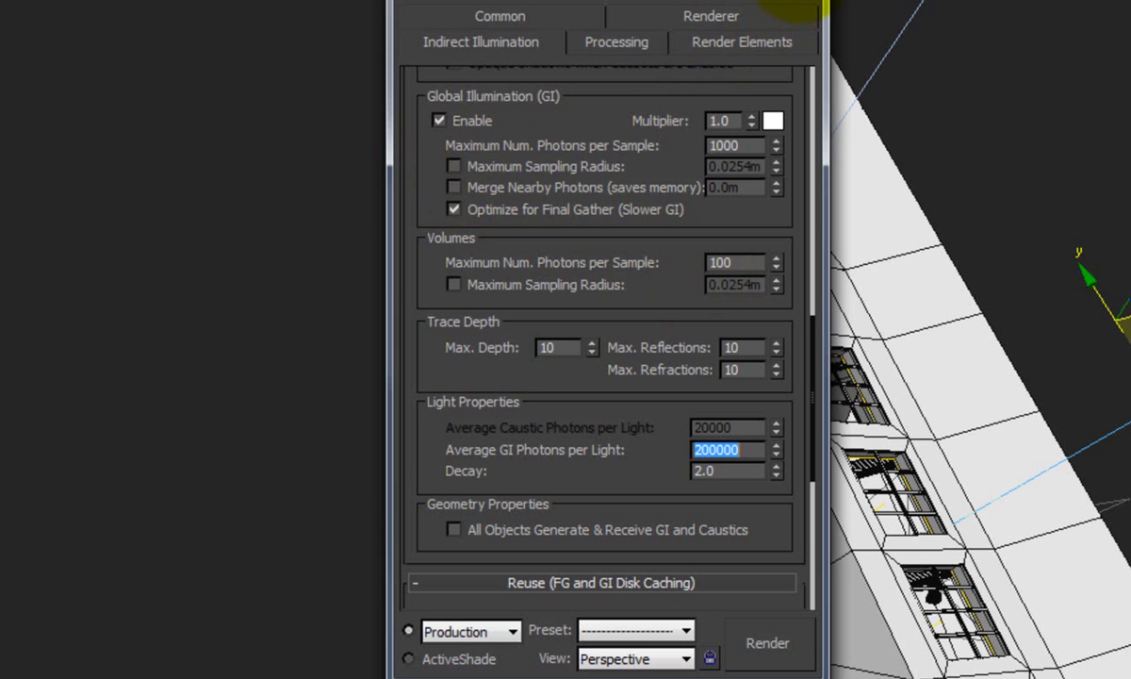
# Raise the Final Gather quality to an Initial FG Point Density of 1.8 and 300 Rays per FG Point
pyautogui.scroll(10, 603, 217)
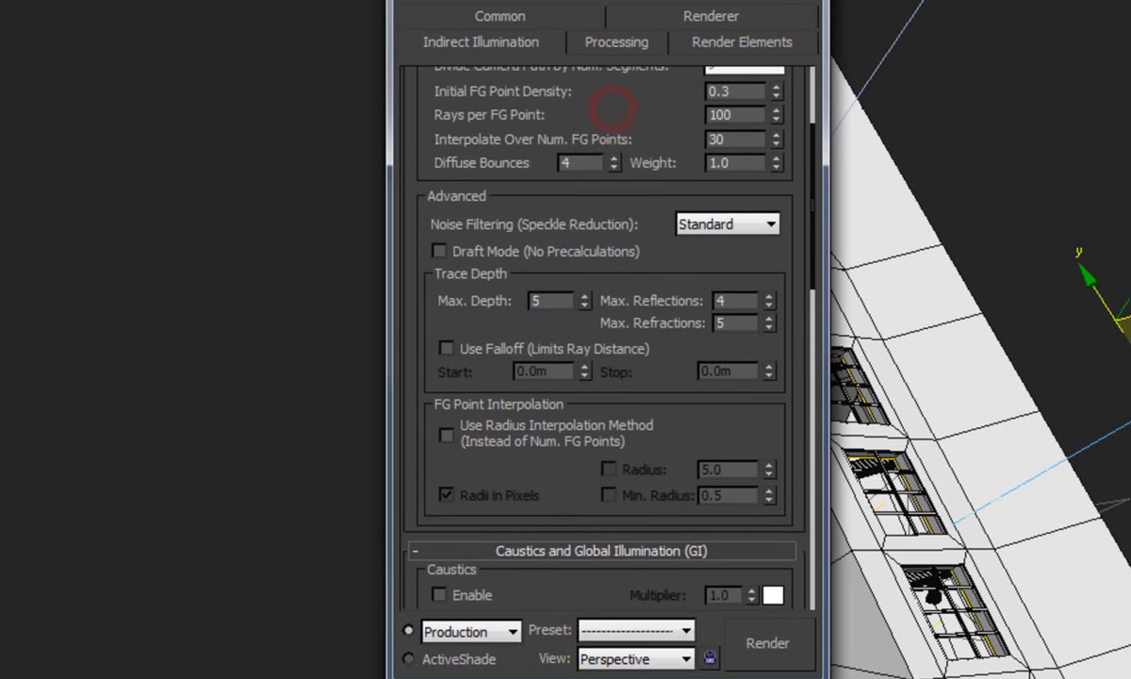
pyautogui.scroll(3, 650, 231)
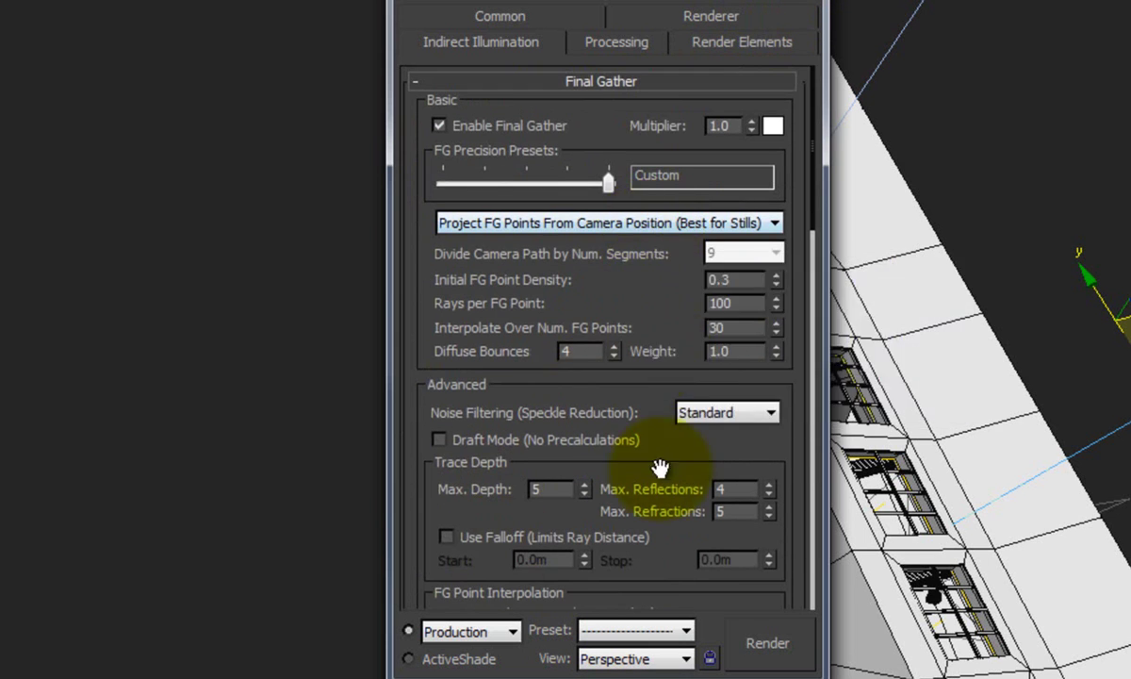
pyautogui.click(737, 279)
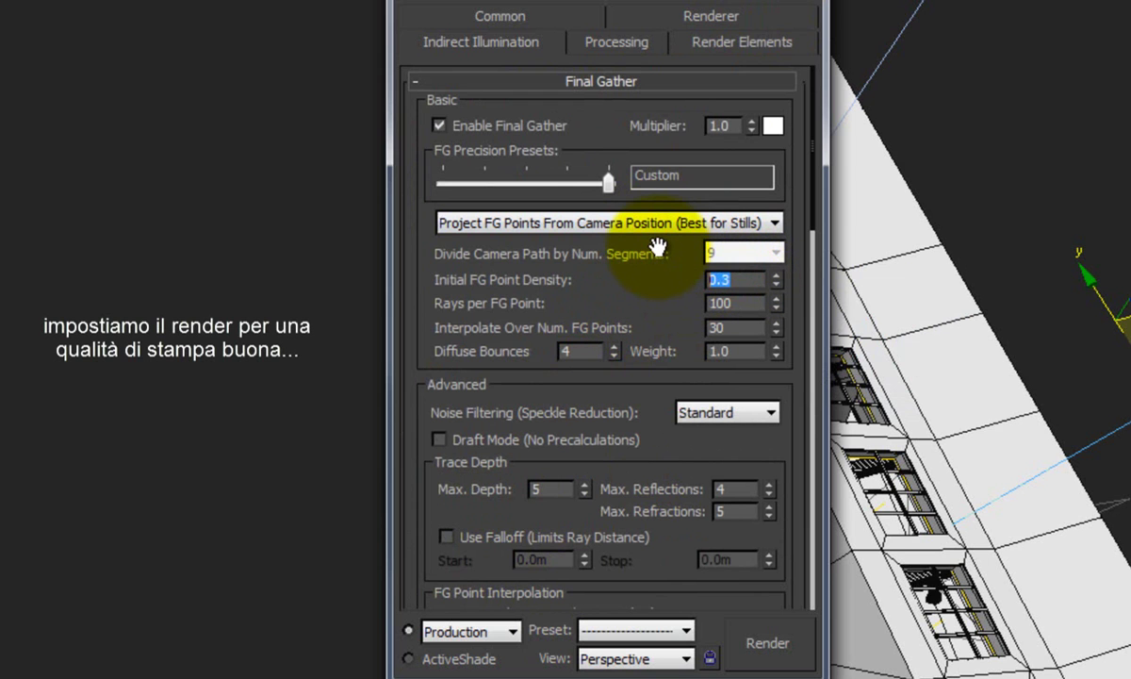
pyautogui.click(740, 302)
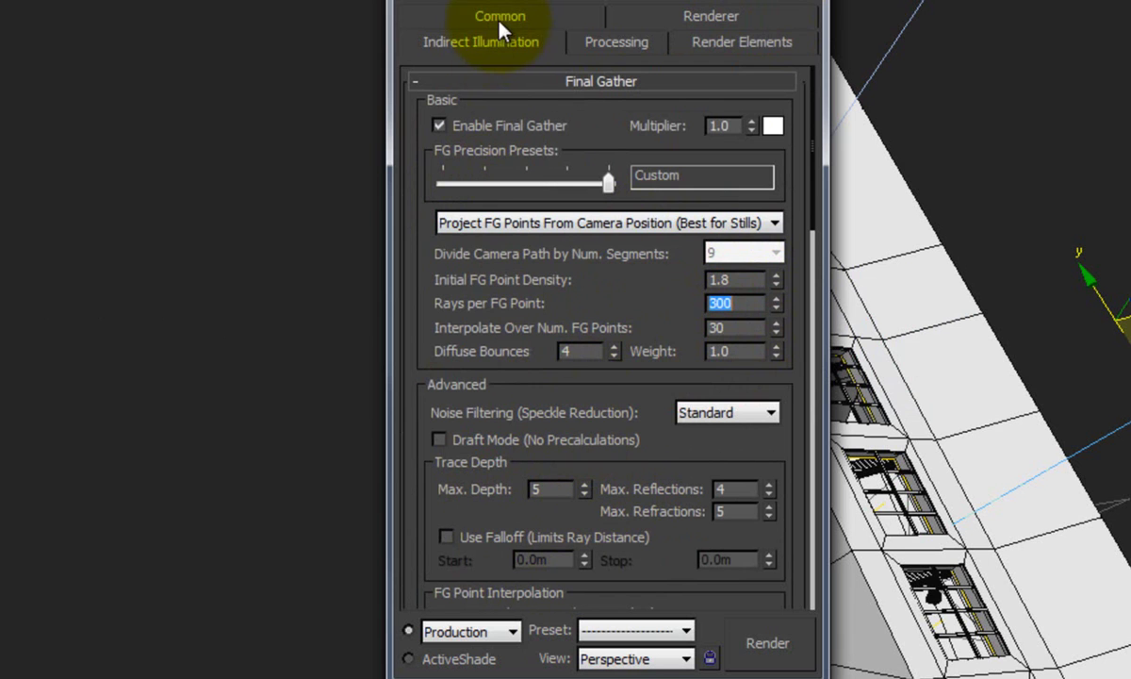
# Set the renderer's sampling quality to a minimum of 1 and a maximum of 16 samples per pixel
pyautogui.click(607, 41)
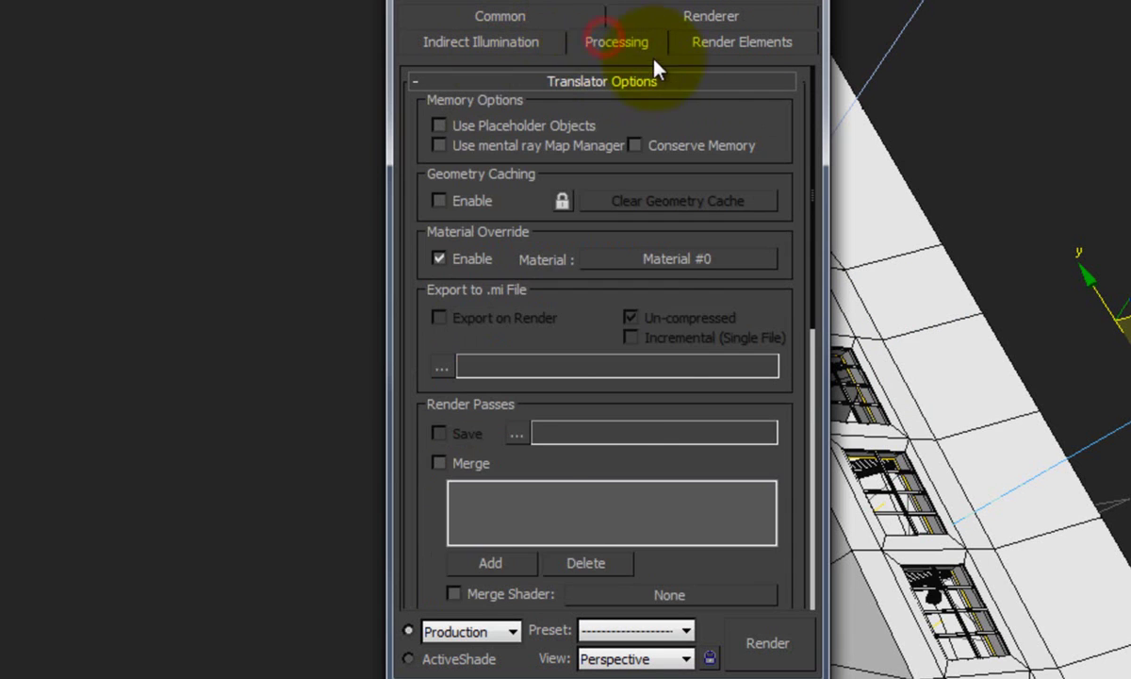
pyautogui.click(669, 18)
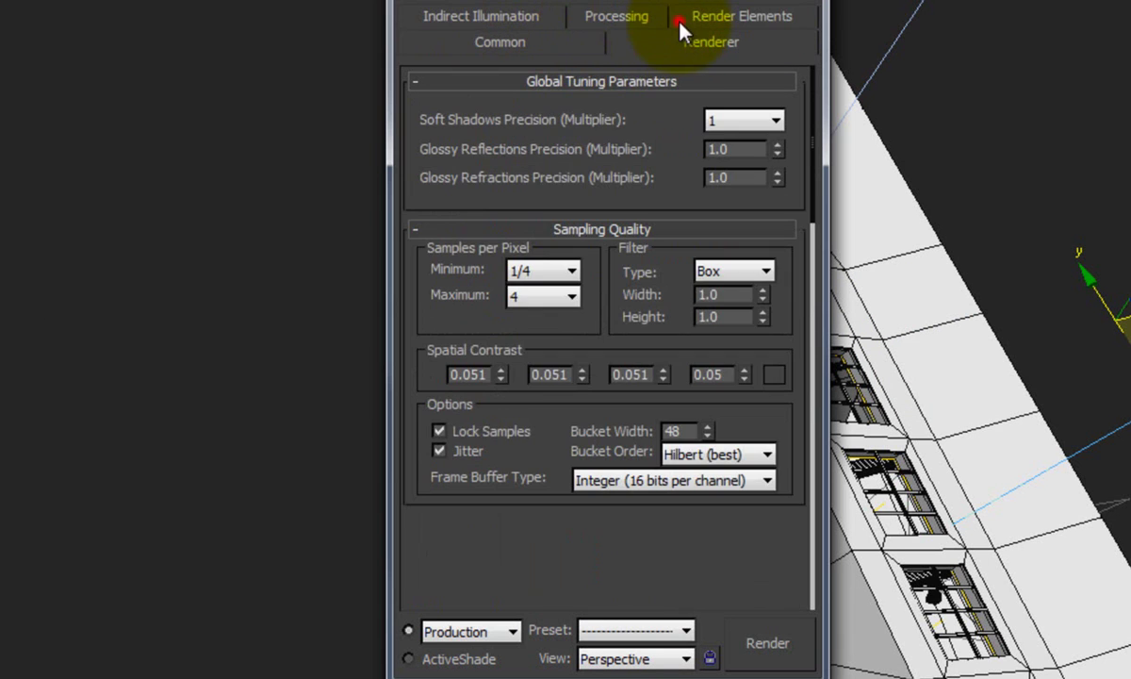
pyautogui.click(560, 273)
pyautogui.click(519, 340)
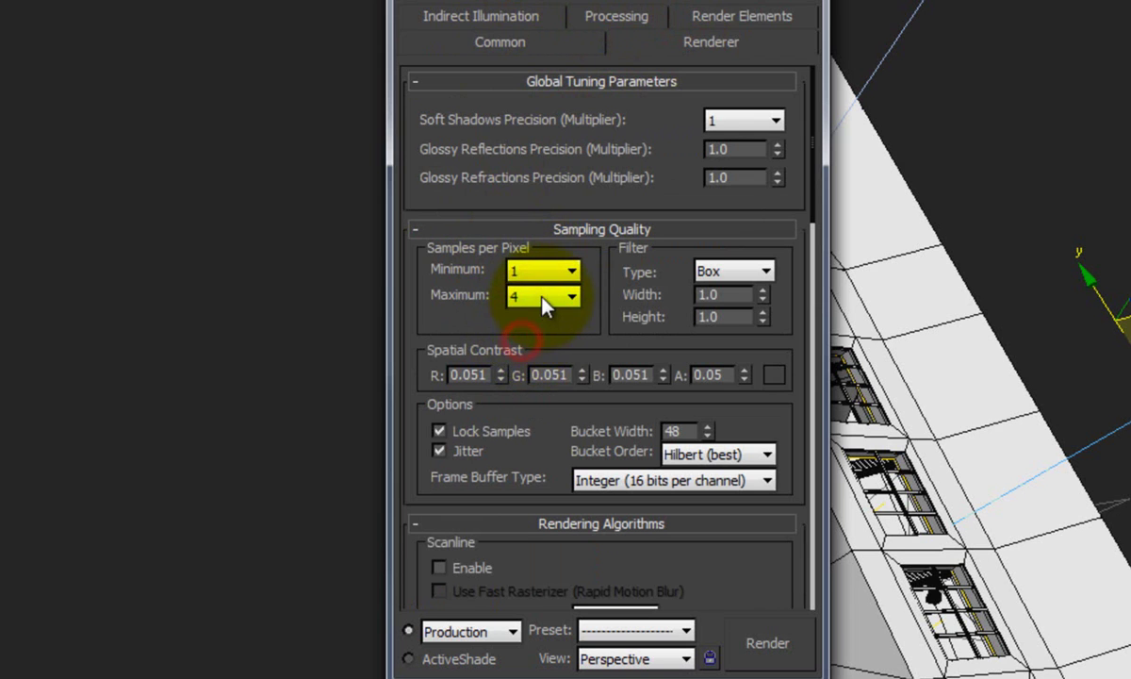
pyautogui.click(542, 295)
pyautogui.click(517, 398)
# Set the sampling filter type to Mitchell and the bucket width to 32, and close the render setup
pyautogui.click(727, 271)
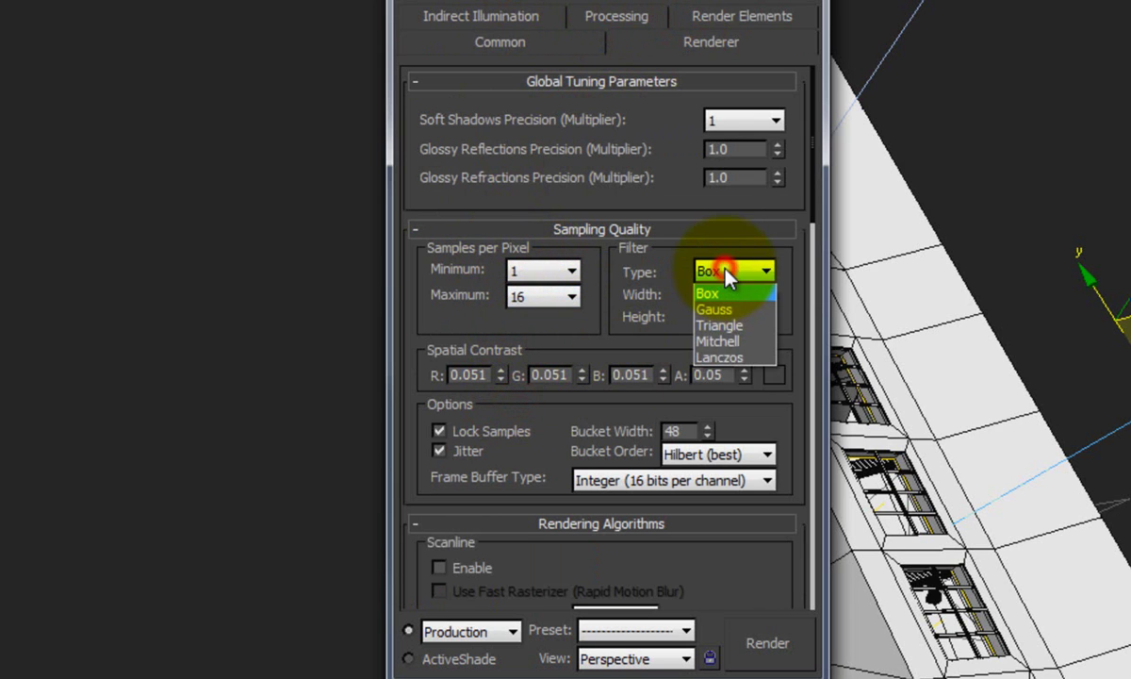
pyautogui.click(717, 340)
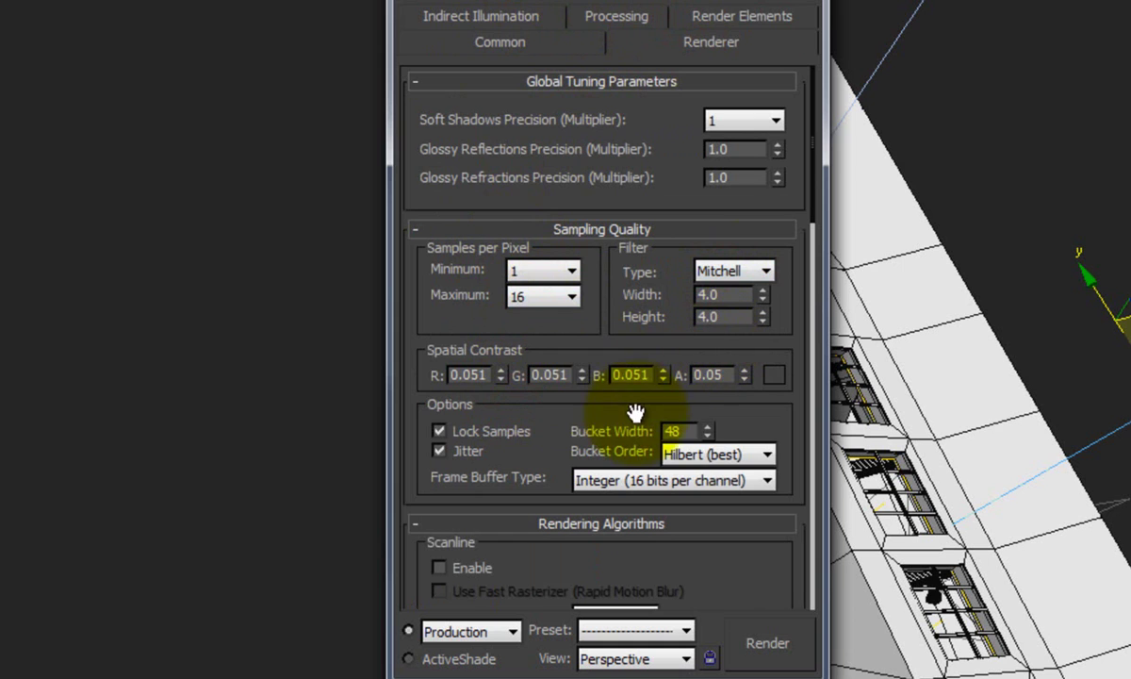
pyautogui.doubleClick(684, 431)
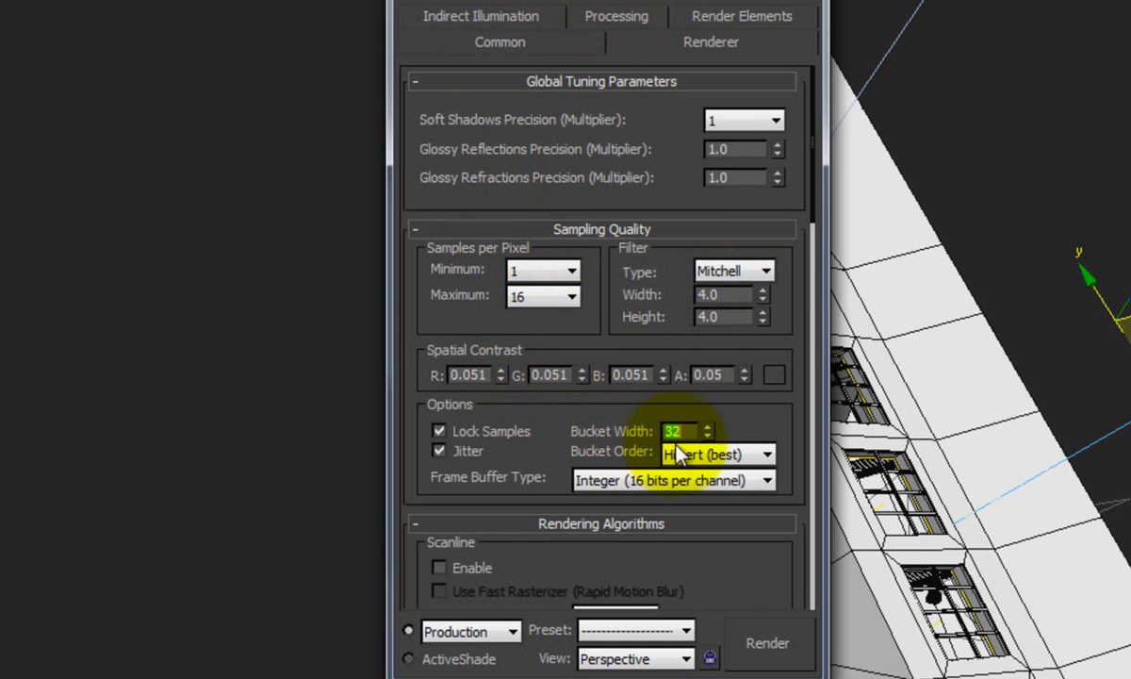
pyautogui.moveTo(758, 429)
pyautogui.mouseDown()
pyautogui.moveTo(752, 101)
pyautogui.moveTo(719, 560)
pyautogui.mouseUp()
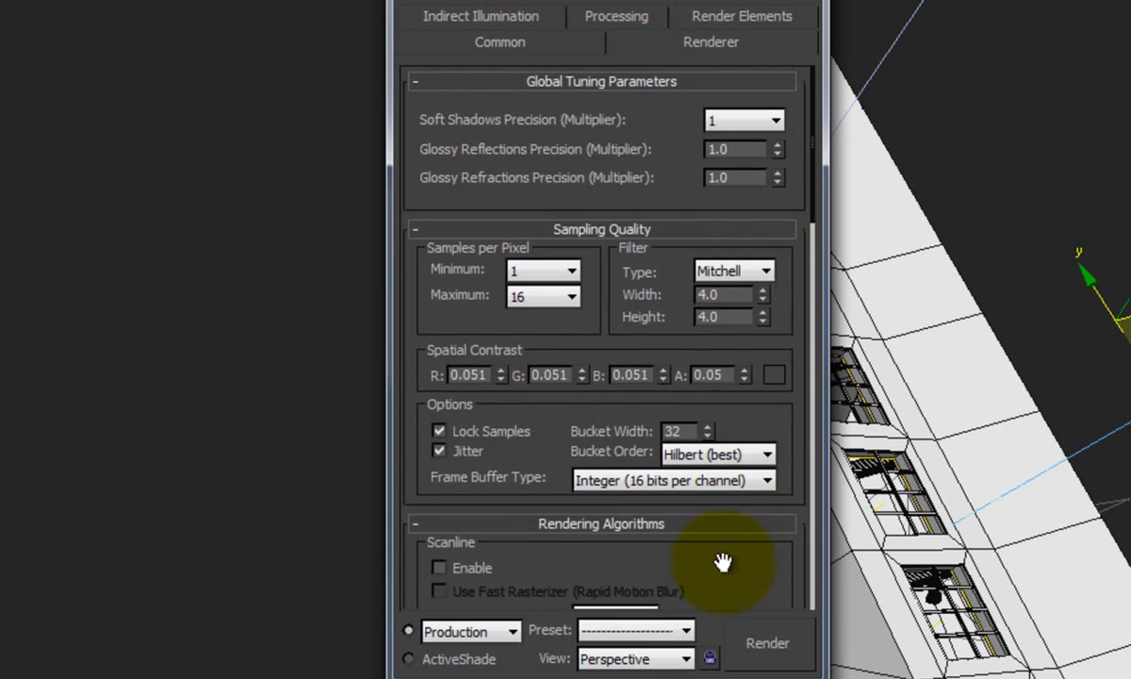
pyautogui.click(485, 16)
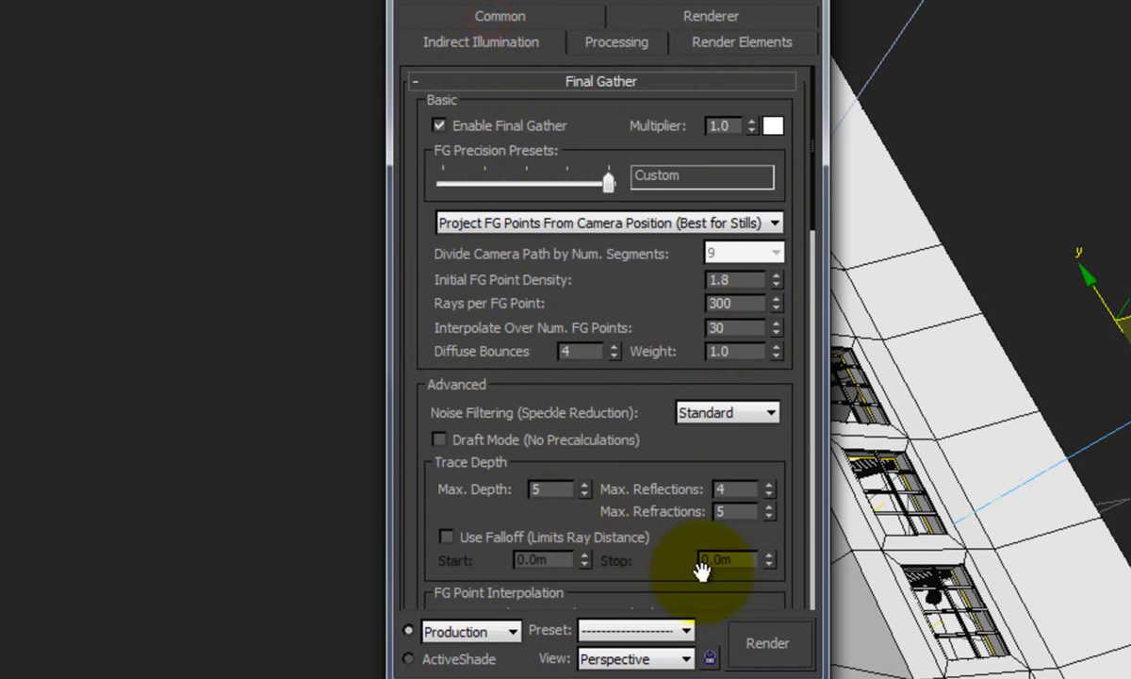
pyautogui.press('F10')
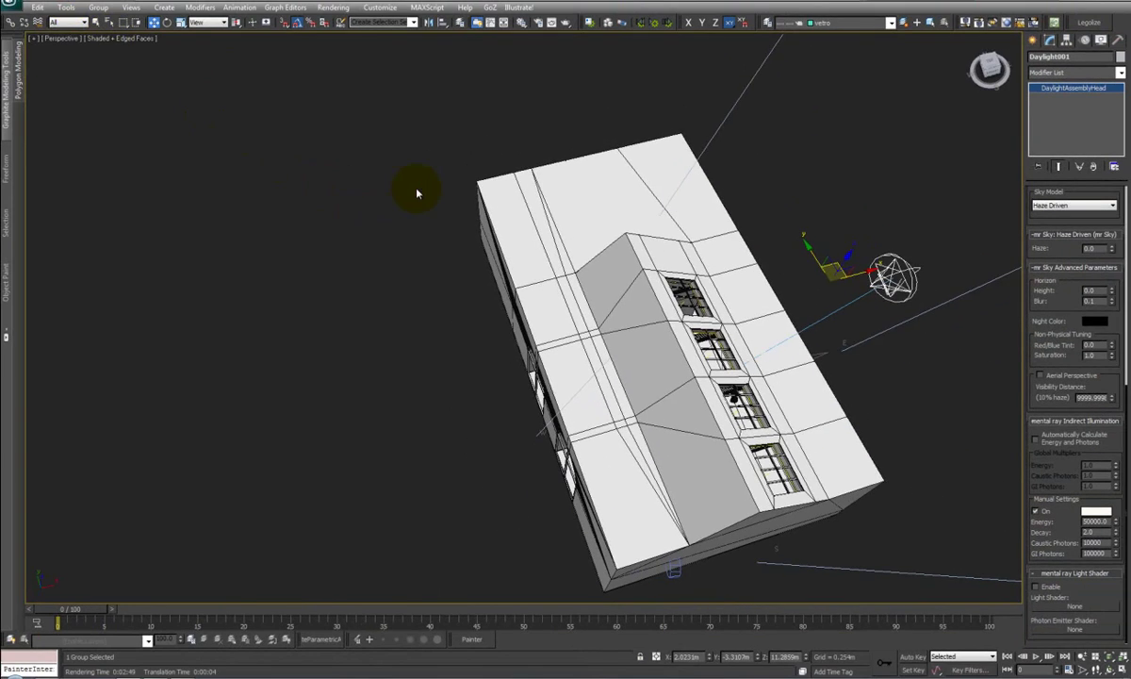
# Switch the viewport to Camera001, start a production render, and cancel it and close the frame window
pyautogui.press('c')
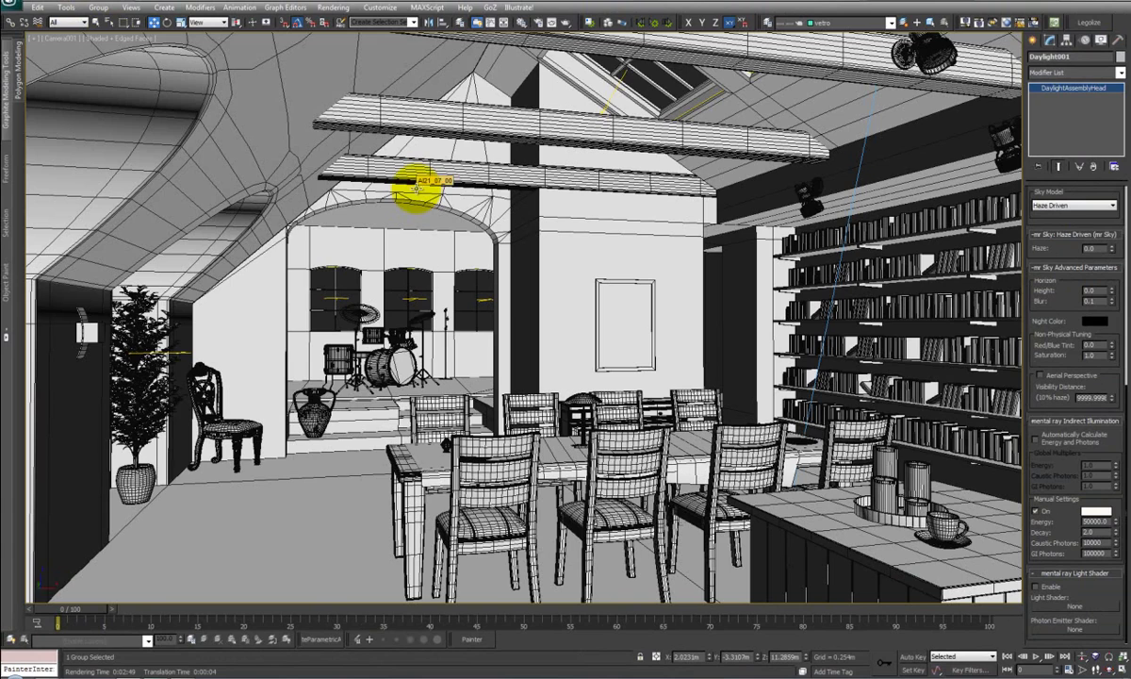
pyautogui.click(566, 26)
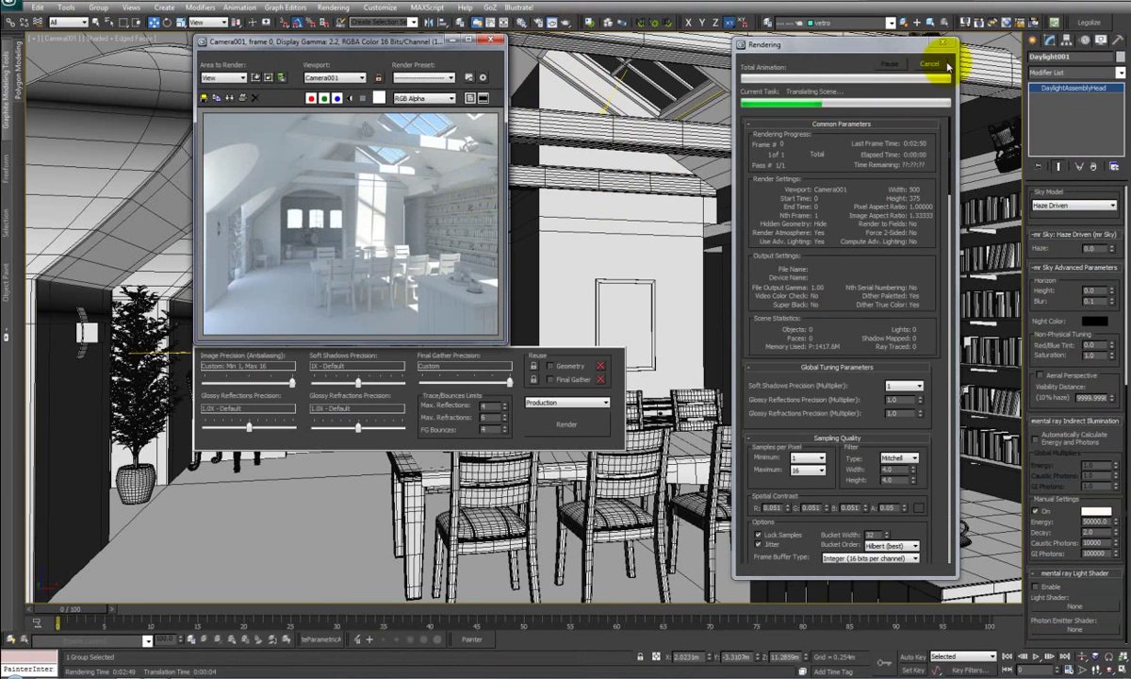
pyautogui.click(938, 64)
pyautogui.click(490, 40)
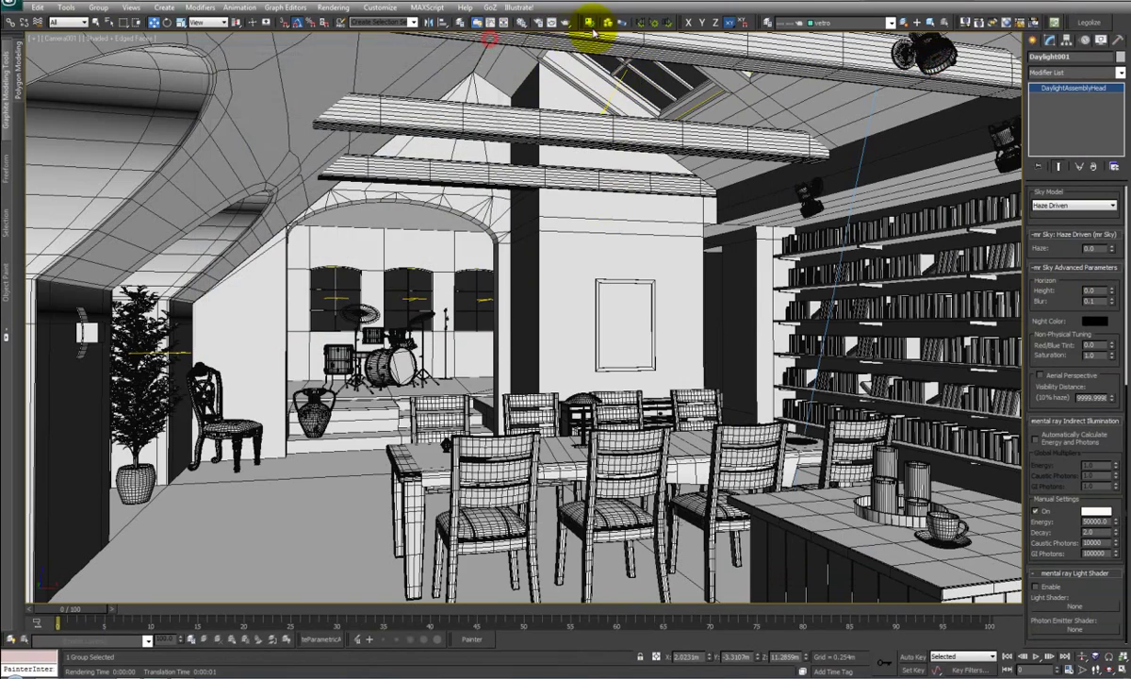
# Set the render output size to 1280 x 960, render Camera001, and position the frame window to view the whole image
pyautogui.click(540, 24)
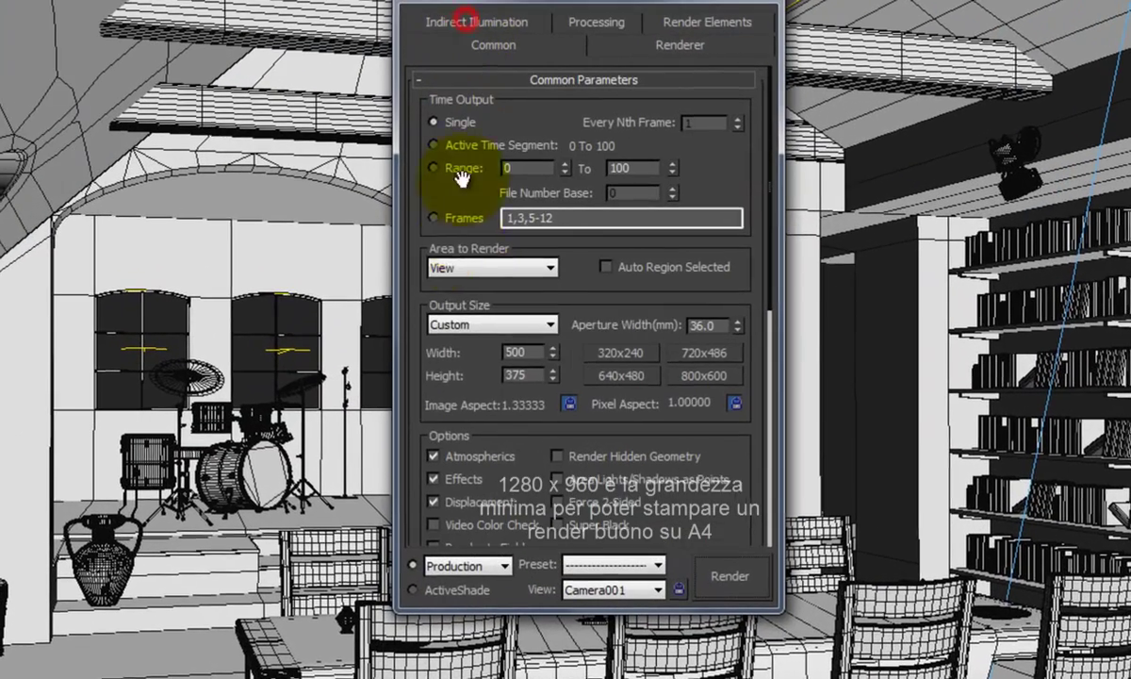
pyautogui.doubleClick(516, 351)
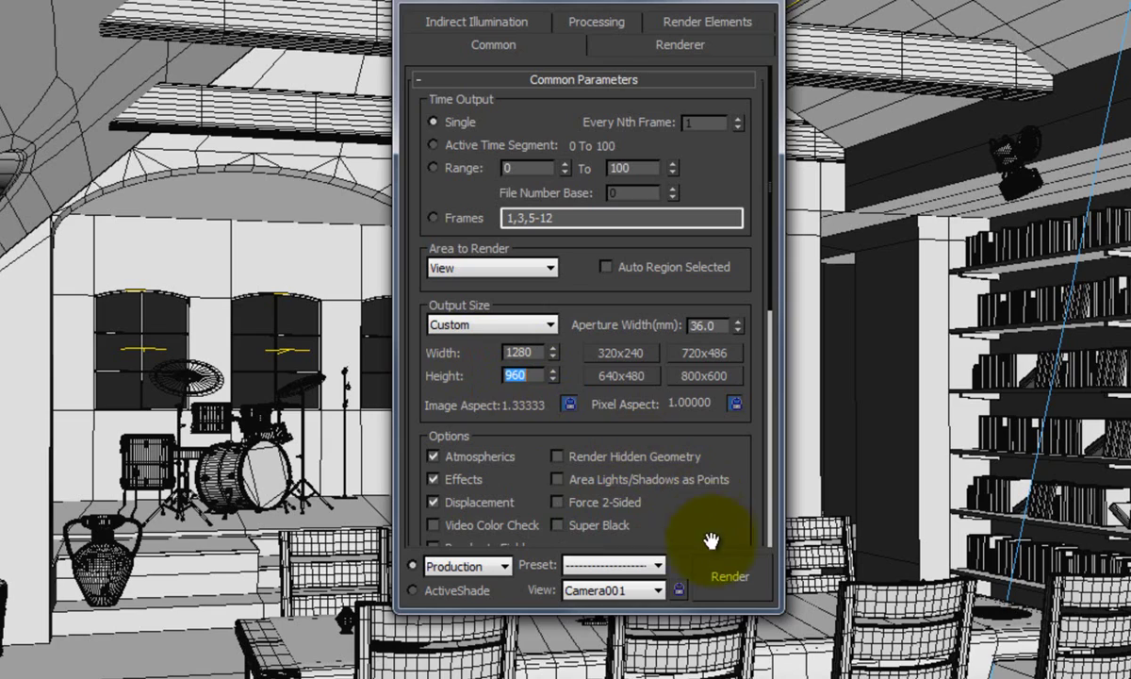
pyautogui.click(726, 579)
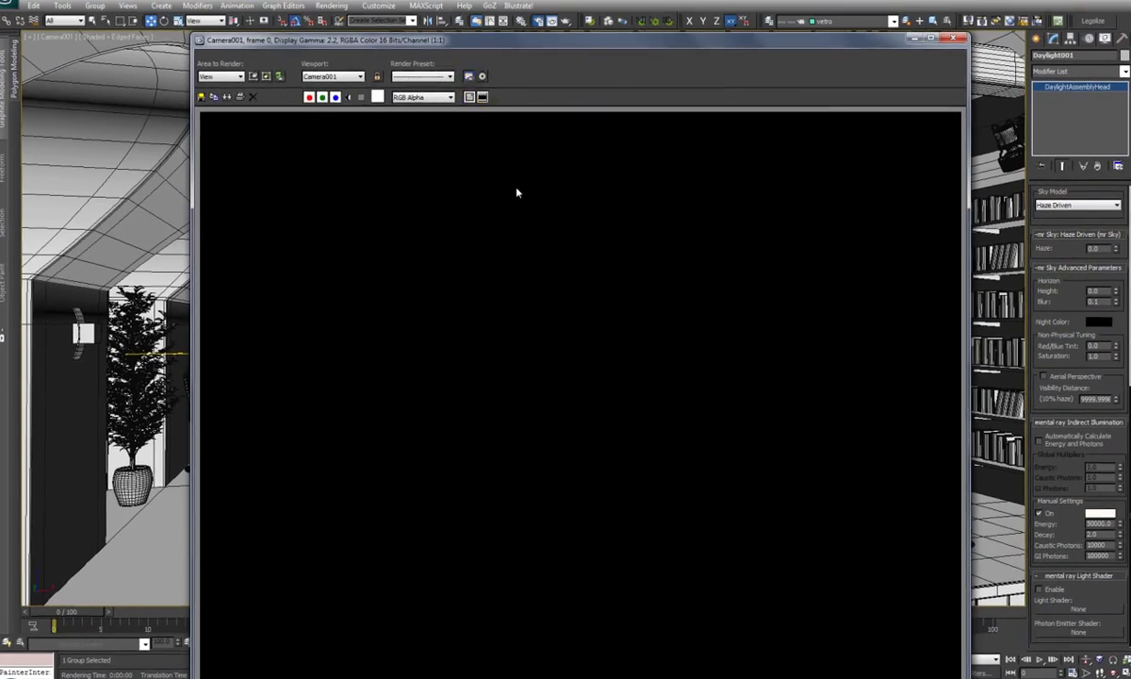
pyautogui.moveTo(480, 42); pyautogui.dragTo(341, 28)
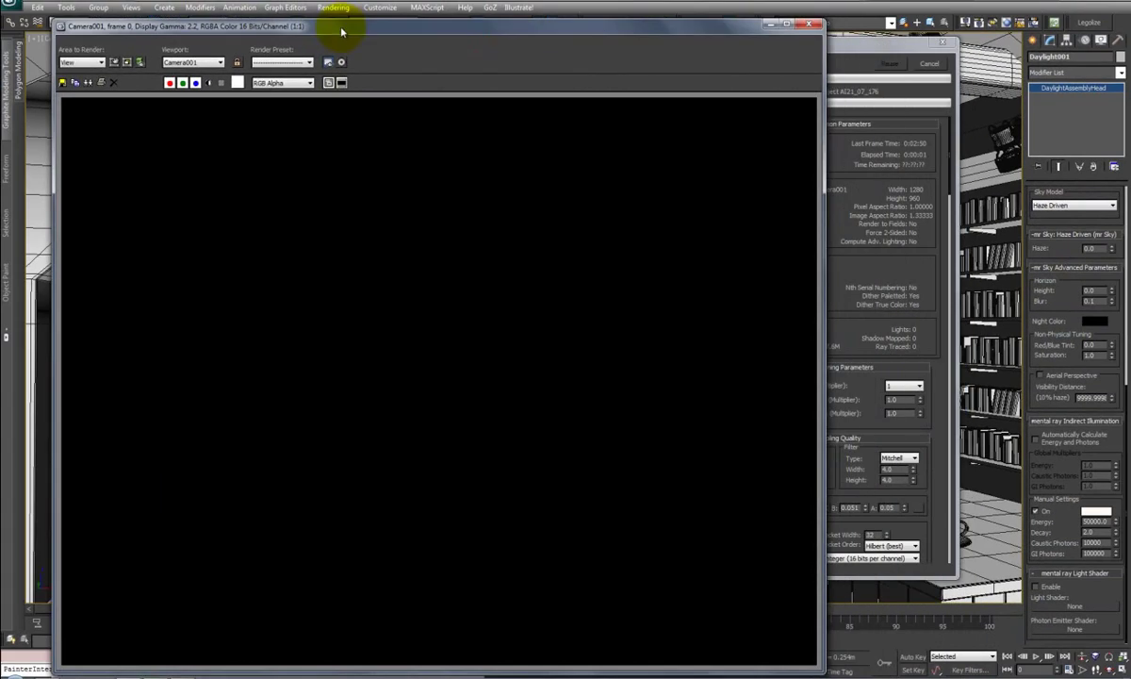
pyautogui.moveTo(861, 45); pyautogui.dragTo(951, 25)
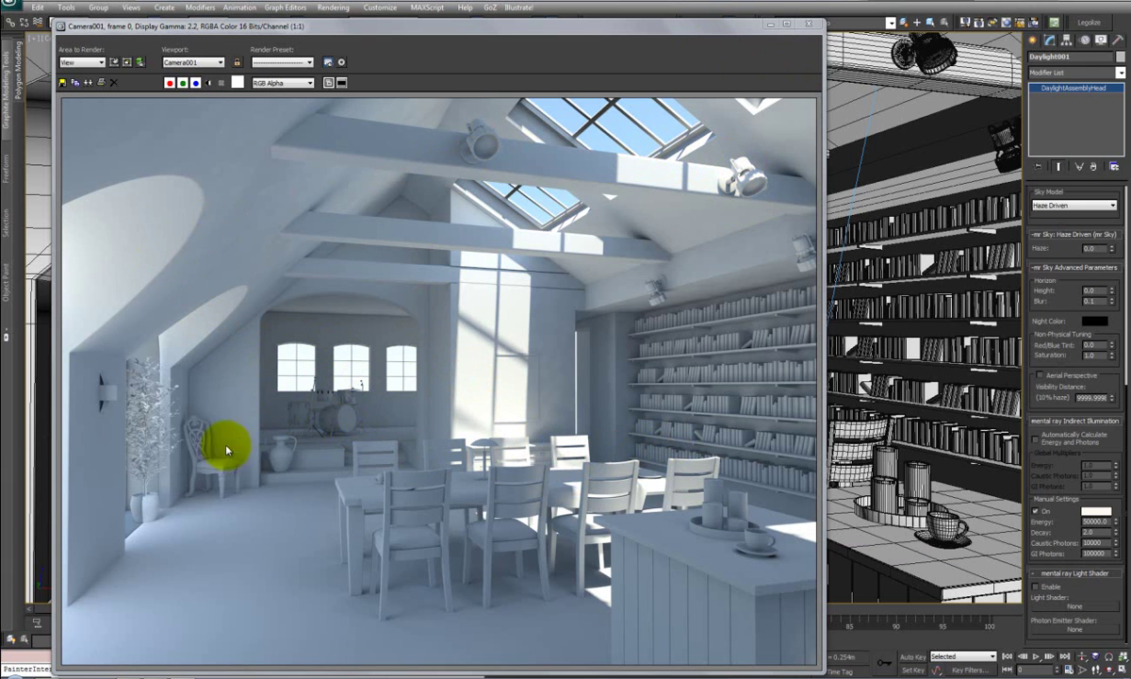
pyautogui.moveTo(462, 26); pyautogui.dragTo(525, 8)
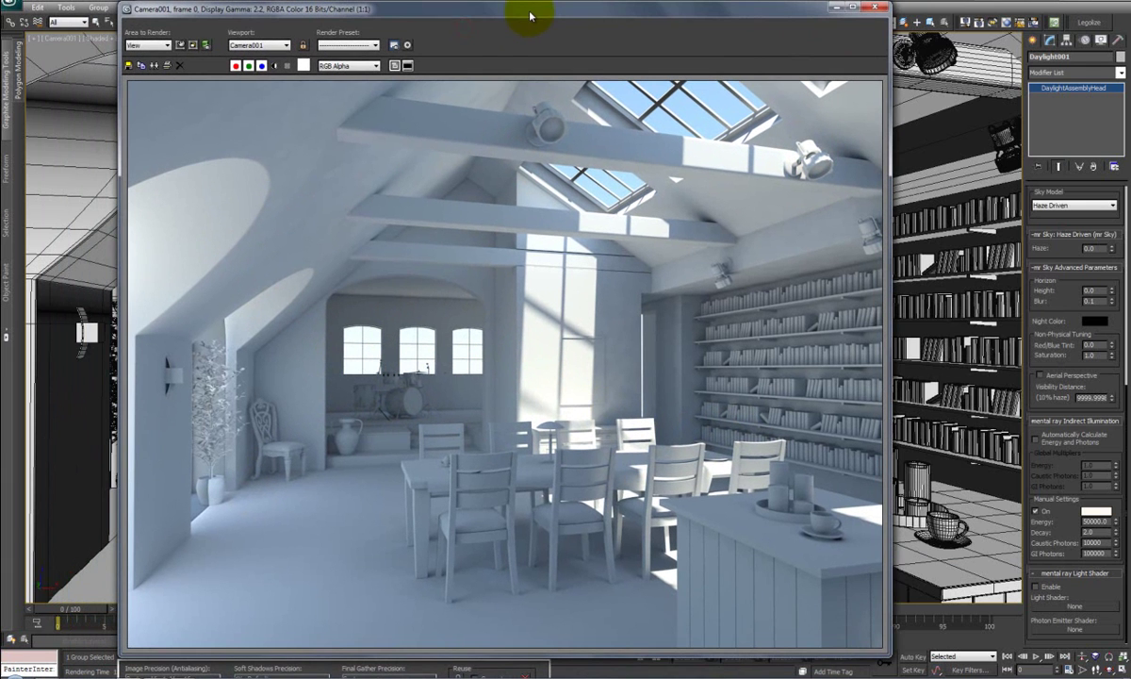
# Close the rendered frame and render setup windows, and set the Daylight system's mr Sky multiplier to 1.8
pyautogui.click(877, 8)
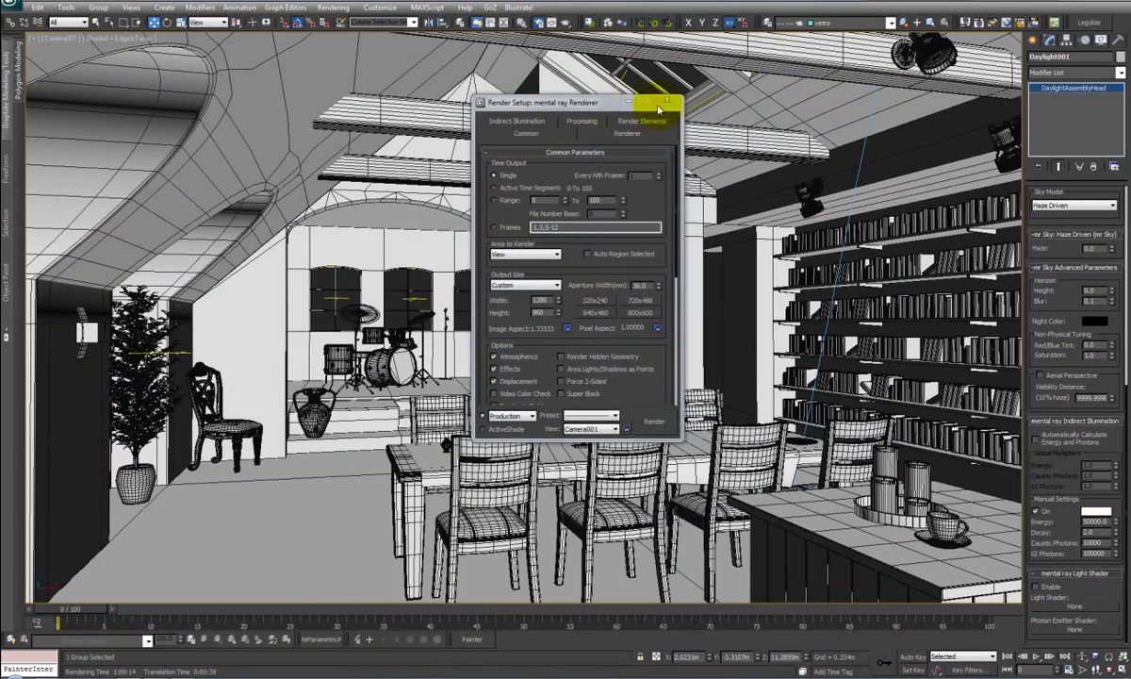
pyautogui.click(665, 101)
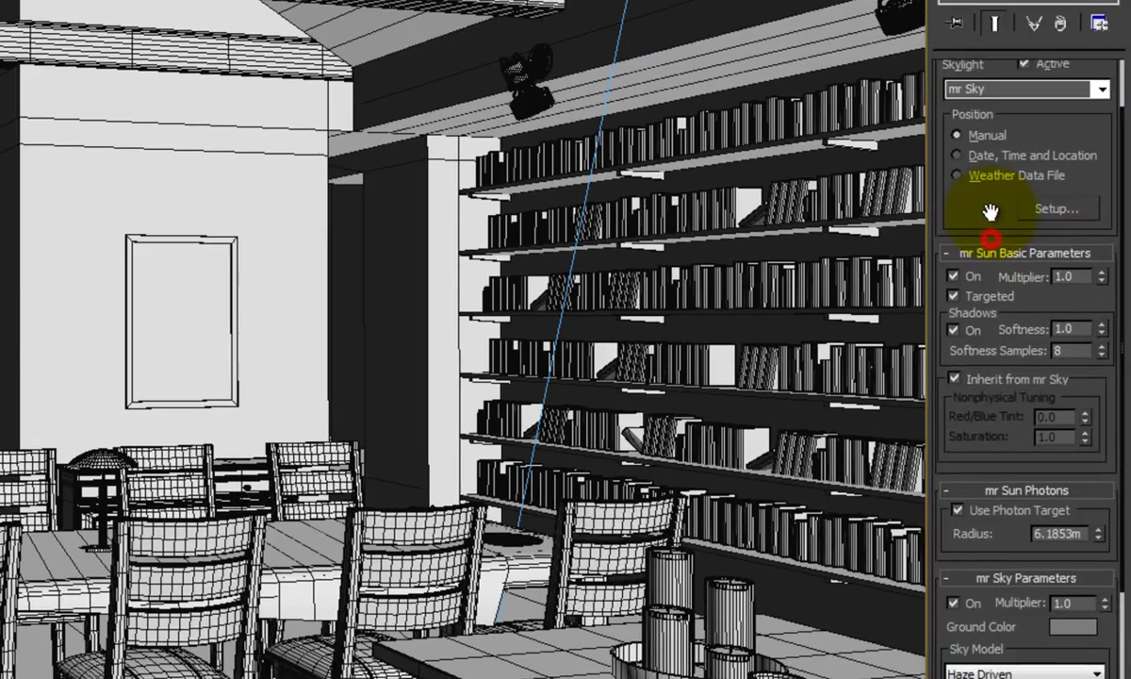
pyautogui.moveTo(990, 211); pyautogui.dragTo(997, 73)
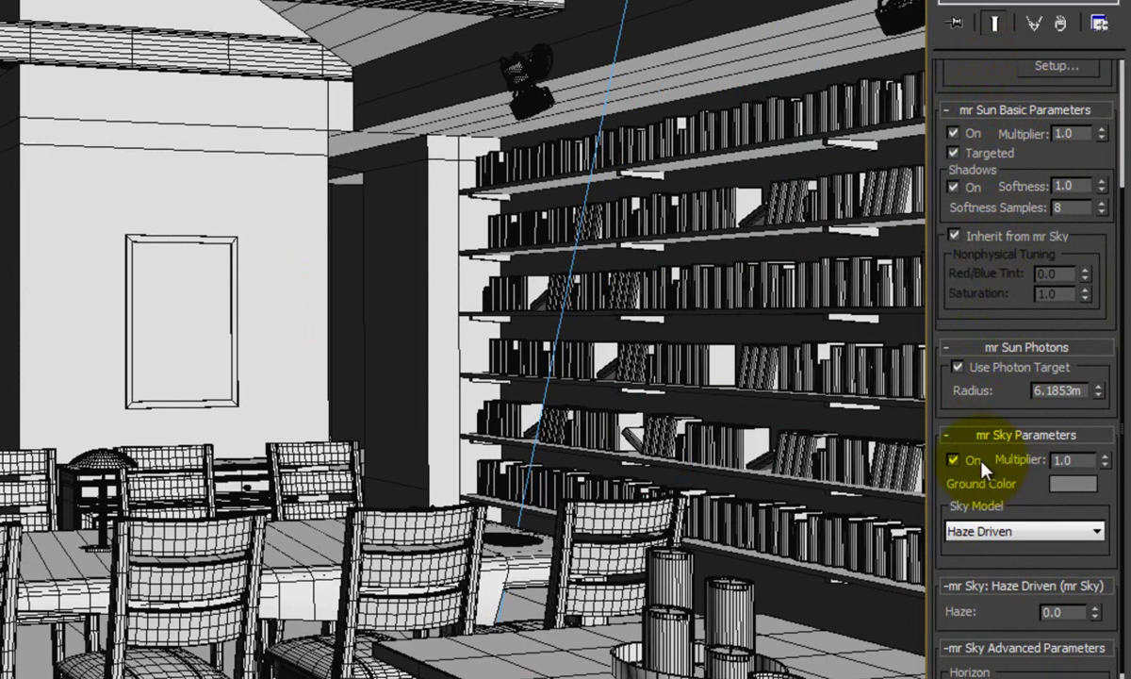
pyautogui.doubleClick(1079, 460)
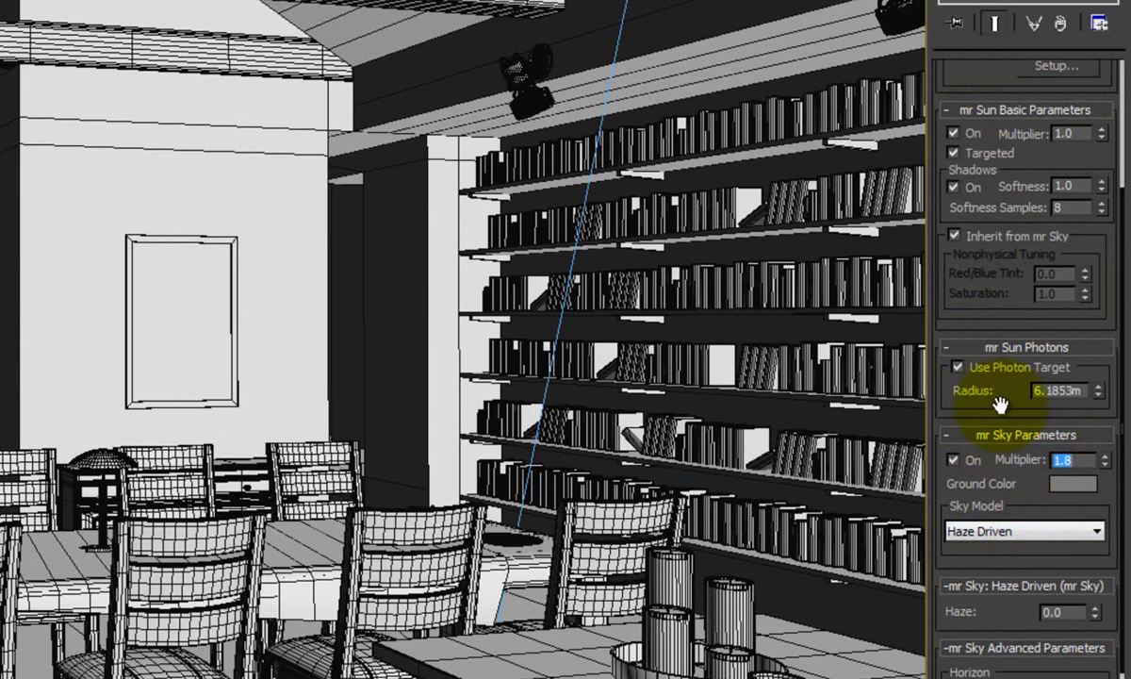
pyautogui.moveTo(987, 321); pyautogui.dragTo(972, 606)
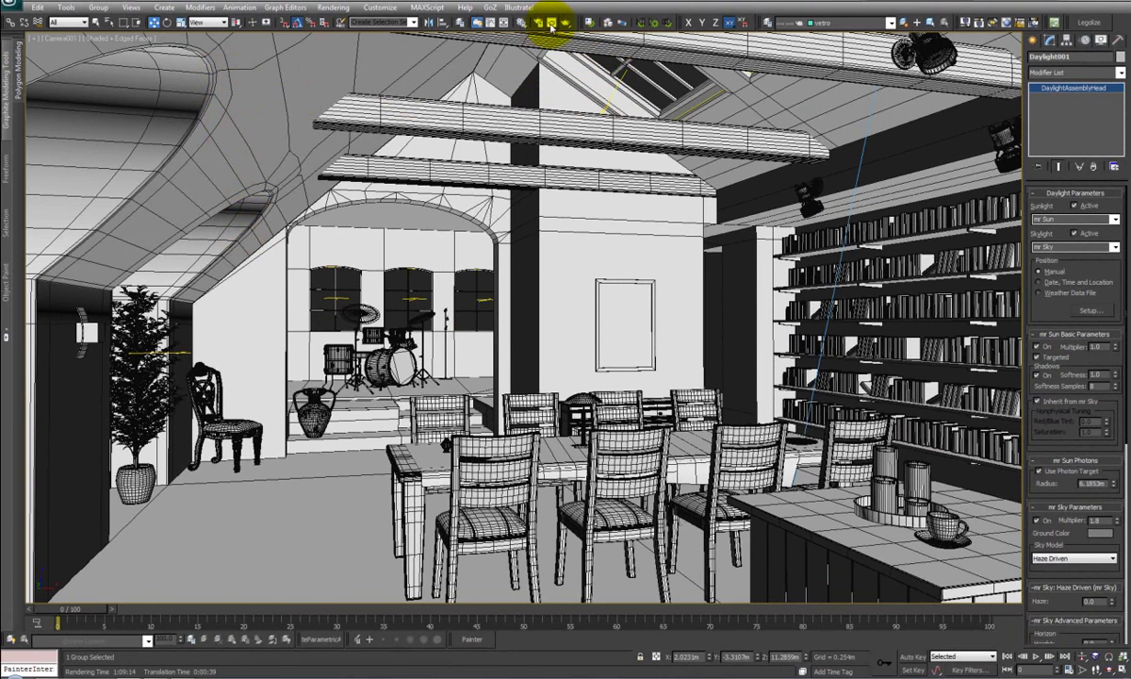
# Render the exposure preview, and set the photographic exposure's shutter speed to 1/44.0986 sec and its highlights burn to 0.09
pyautogui.press('8')
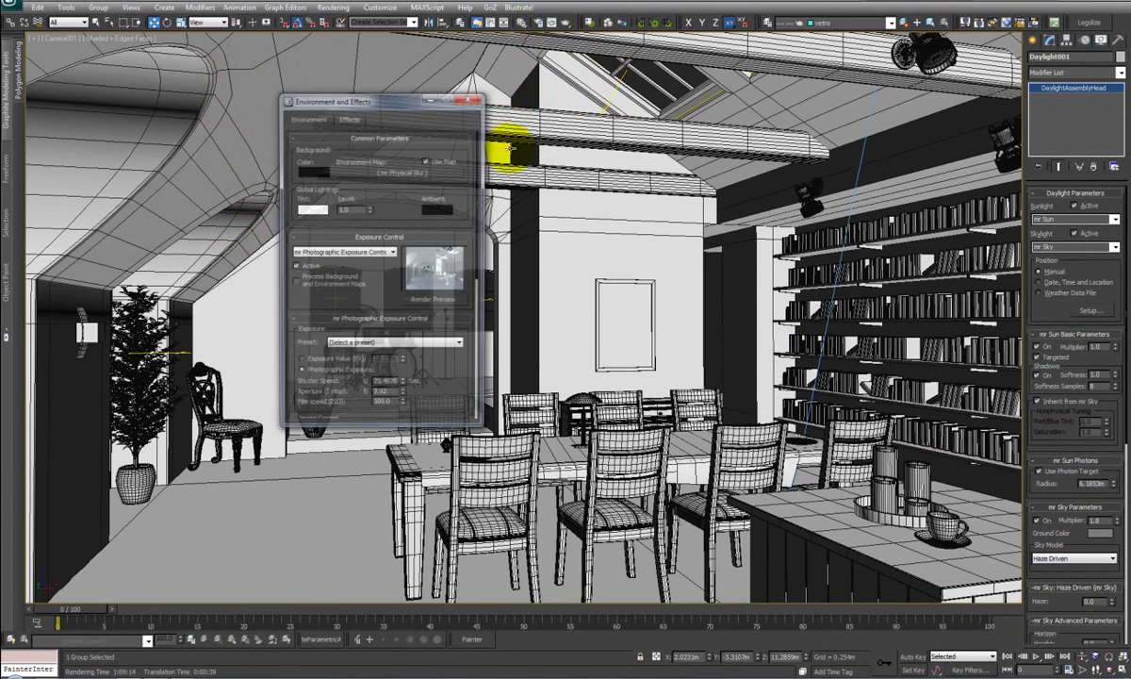
pyautogui.click(425, 303)
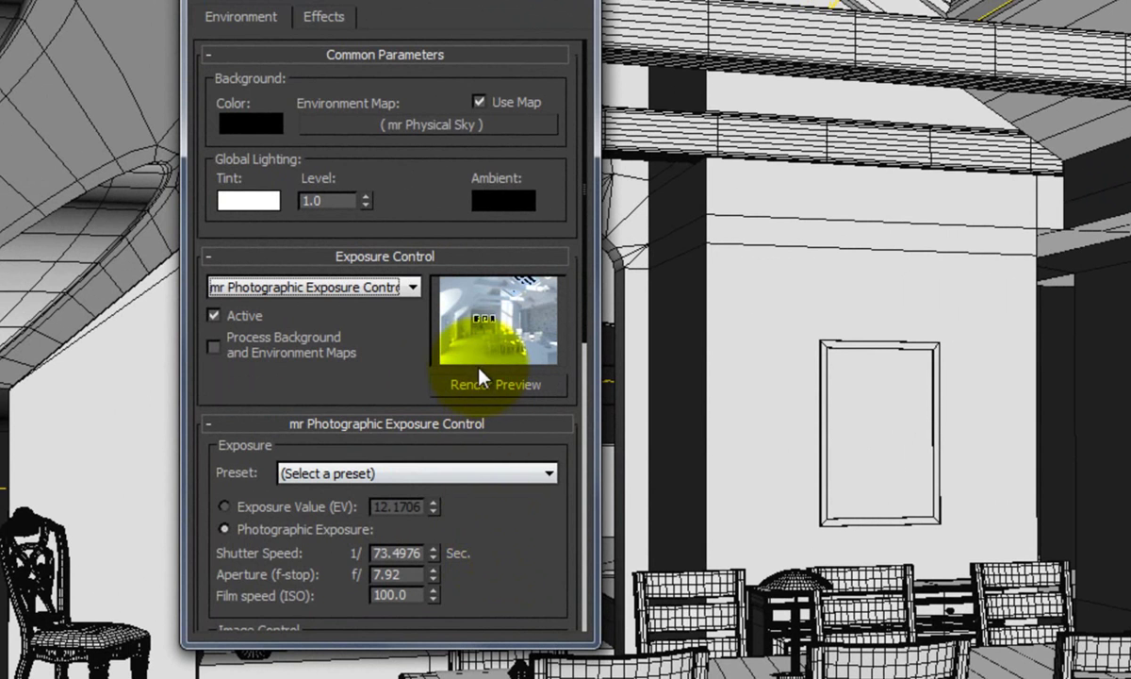
pyautogui.moveTo(490, 537); pyautogui.dragTo(434, 481)
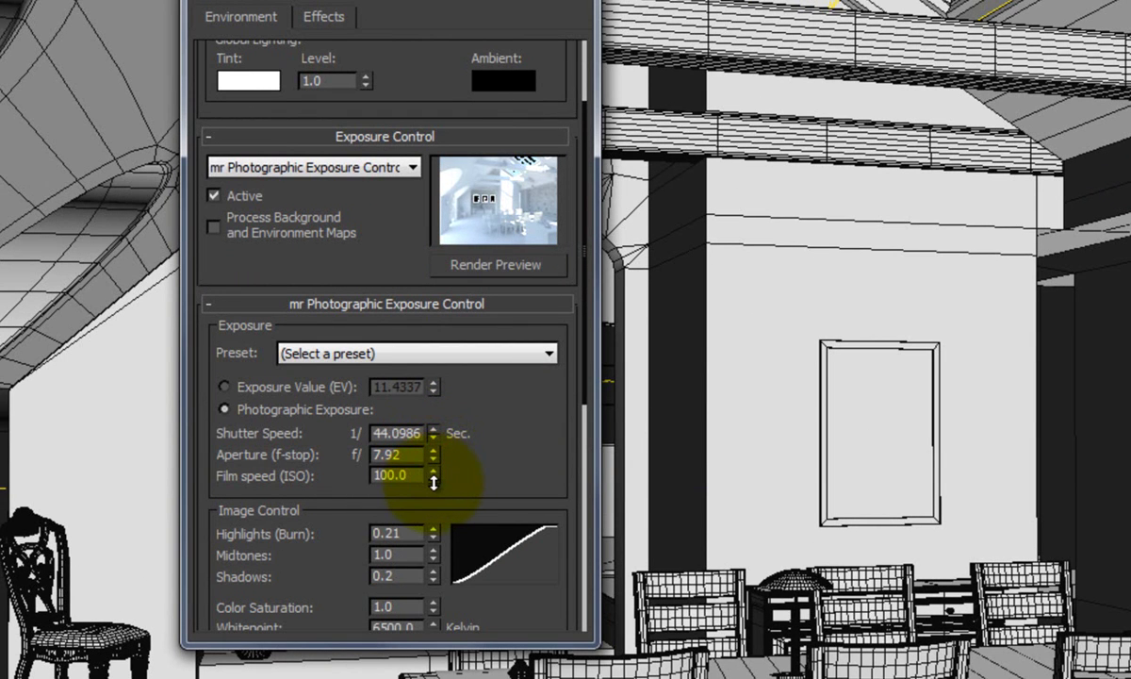
pyautogui.rightClick(434, 534)
pyautogui.moveTo(433, 566); pyautogui.dragTo(434, 554)
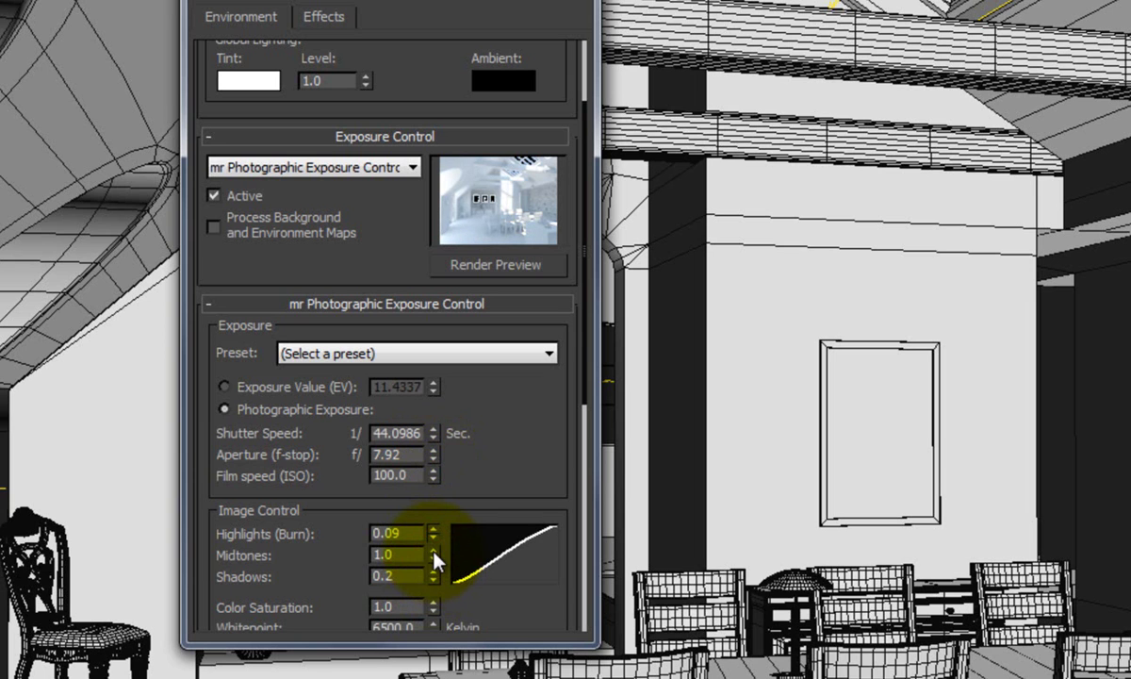
# Set the photographic exposure's aperture to f/7.3656, film speed to ISO 88 and whitepoint to 7605 Kelvin, and close the environment settings
pyautogui.moveTo(434, 454); pyautogui.dragTo(439, 476)
pyautogui.moveTo(454, 413); pyautogui.dragTo(480, 175)
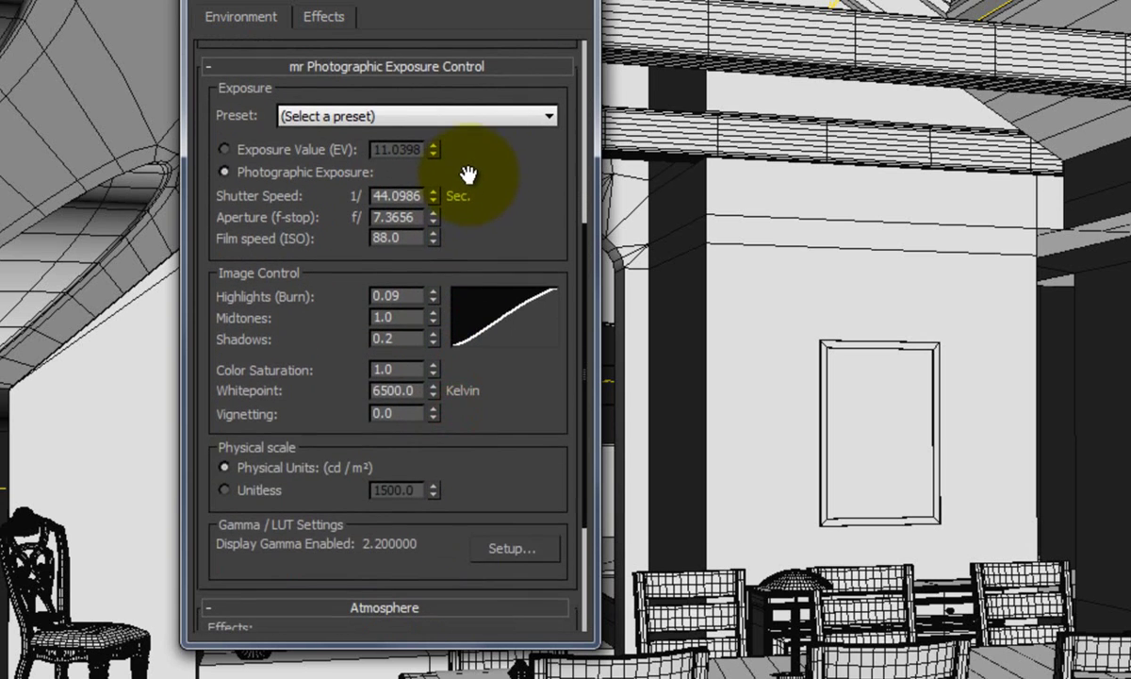
pyautogui.moveTo(463, 433); pyautogui.dragTo(433, 473)
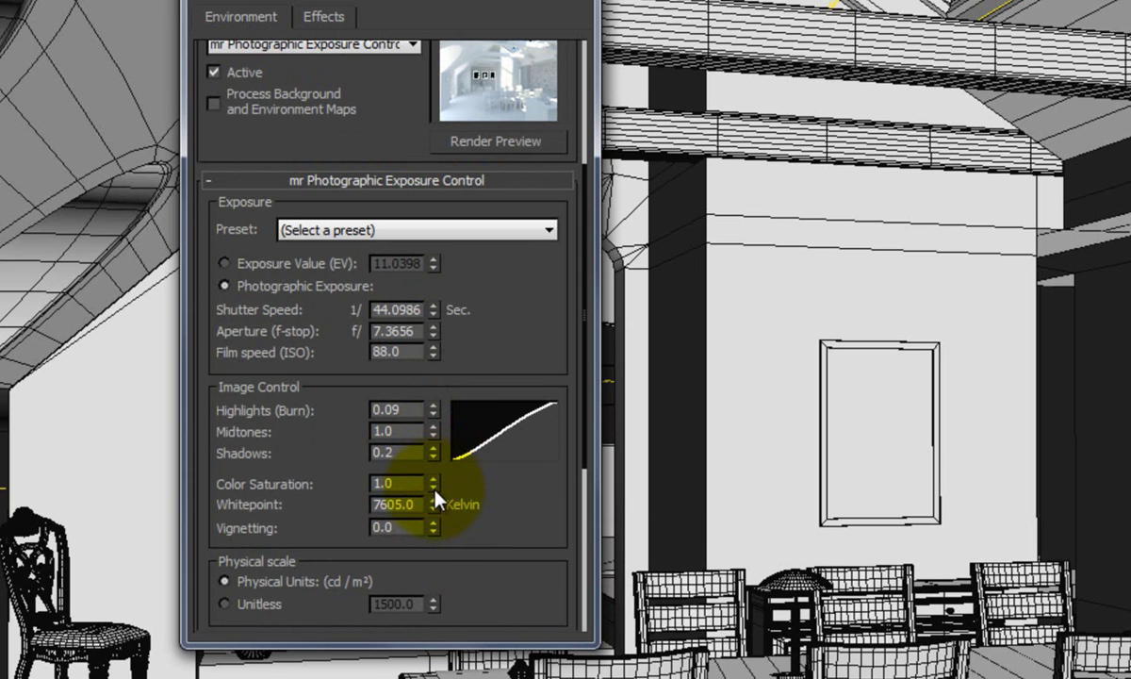
pyautogui.moveTo(433, 481)
pyautogui.mouseDown()
pyautogui.moveTo(436, 445)
pyautogui.moveTo(438, 482)
pyautogui.mouseUp()
pyautogui.moveTo(535, 505); pyautogui.dragTo(497, 588)
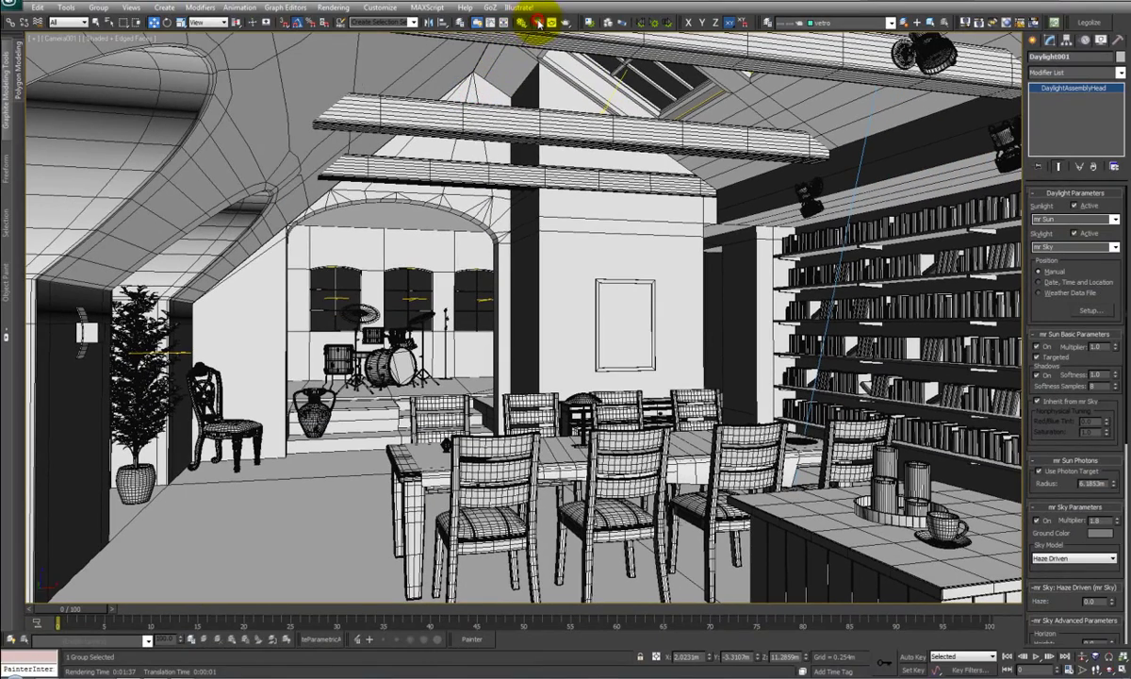
# Reduce Final Gather to an initial point density of 0.5 and 80 rays per point, interpolating over 40 points
pyautogui.click(537, 23)
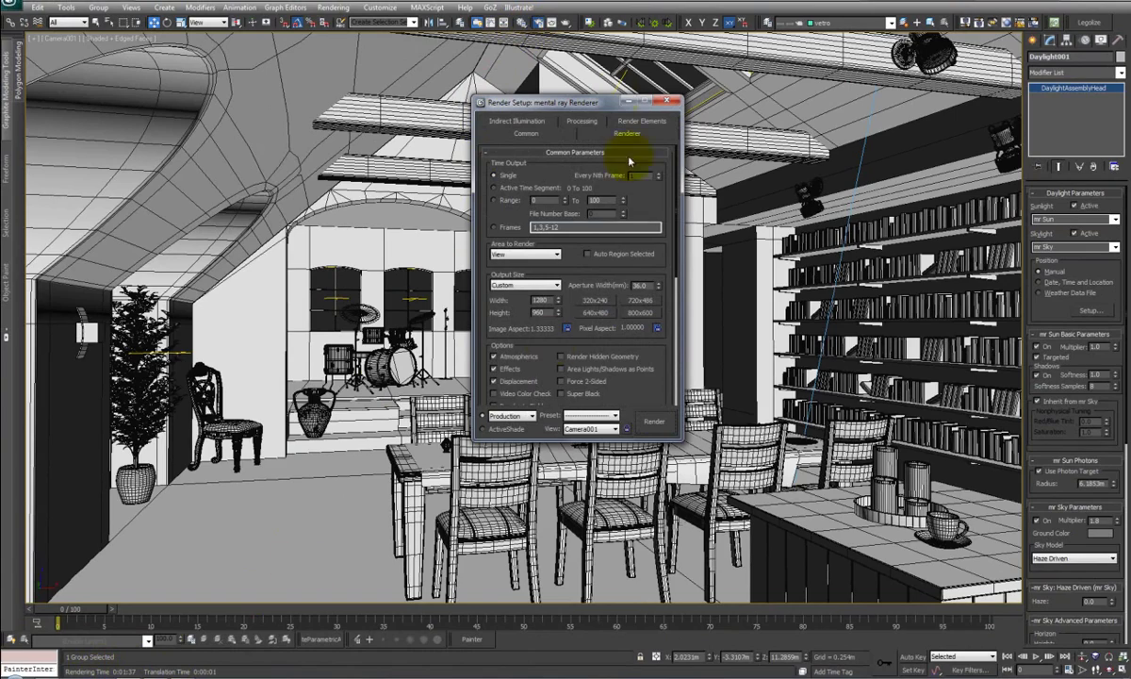
pyautogui.click(516, 120)
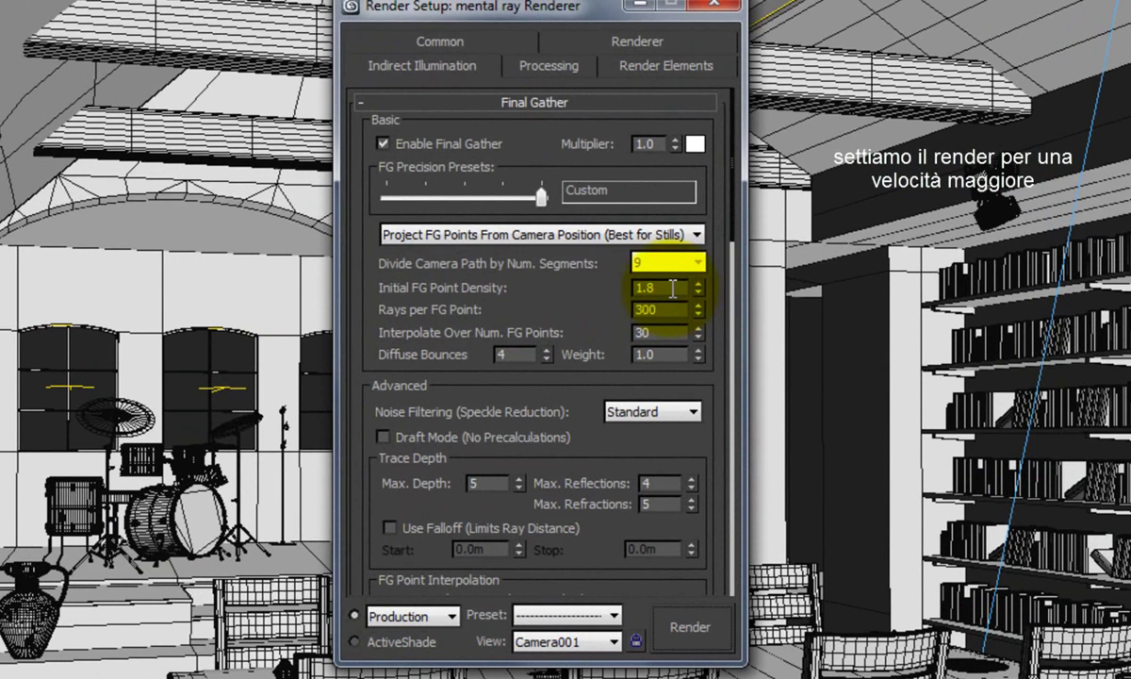
pyautogui.doubleClick(672, 289)
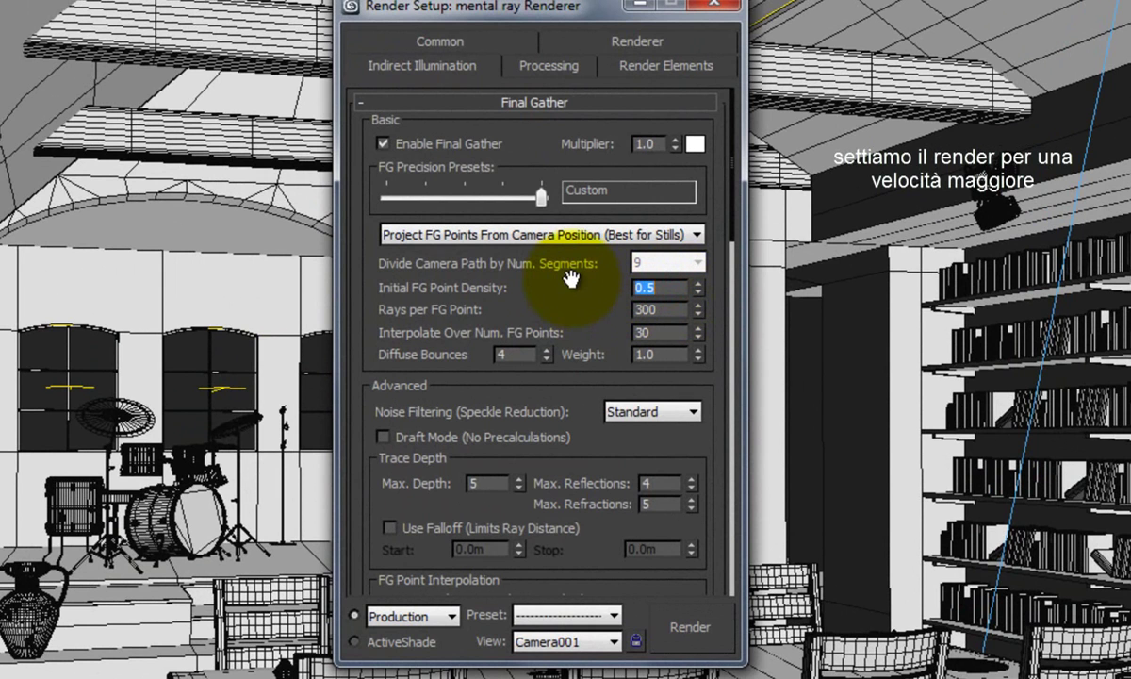
pyautogui.doubleClick(665, 309)
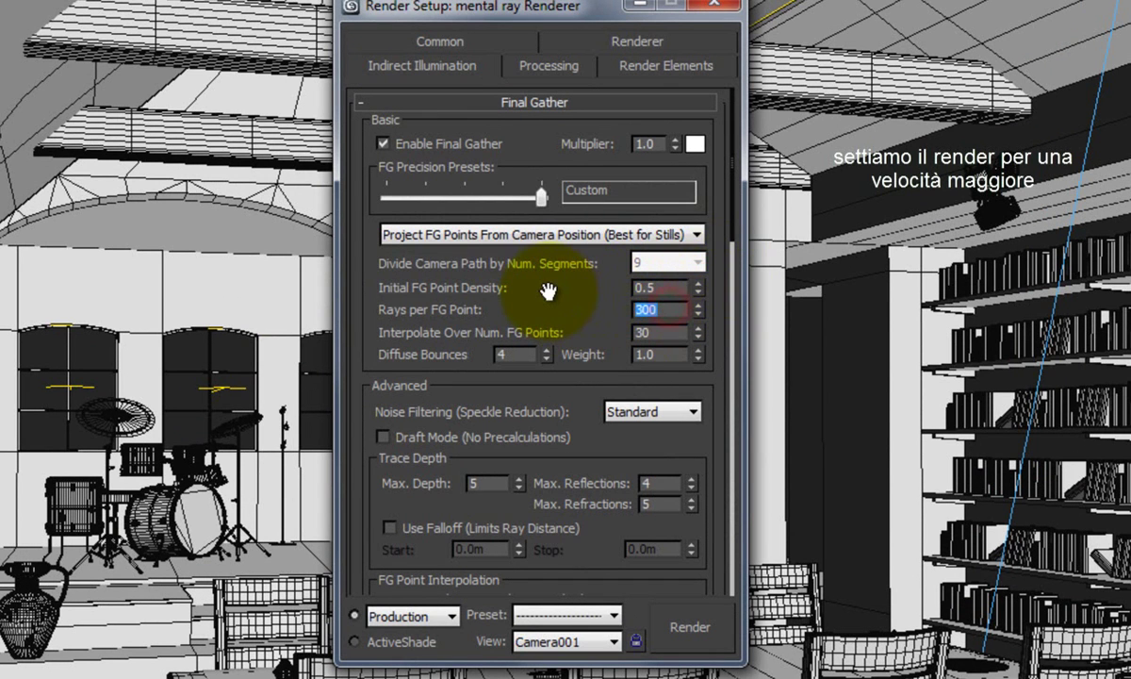
pyautogui.write('80')
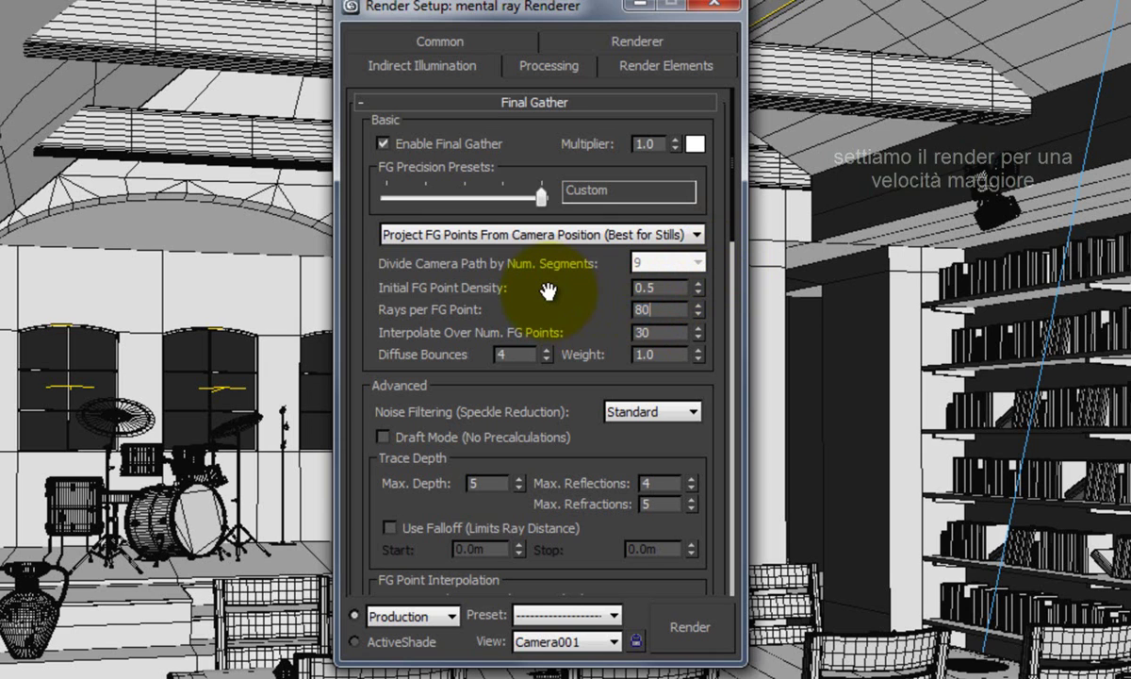
pyautogui.doubleClick(665, 330)
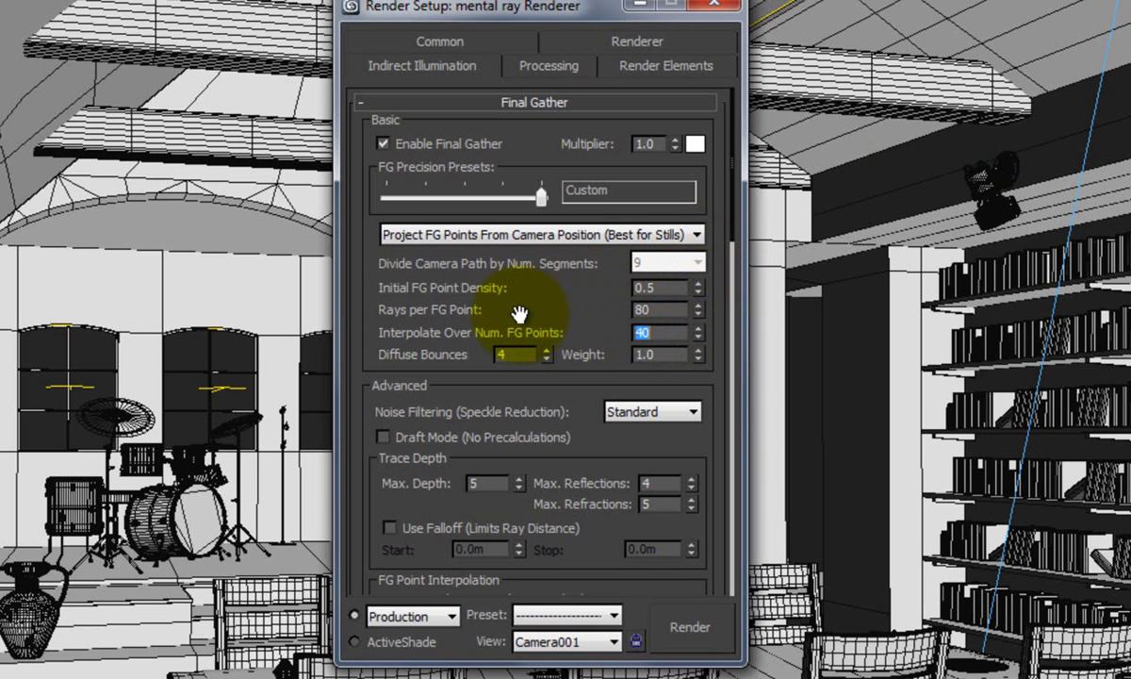
# Set the Final Gather diffuse bounces to 5 and the trace depth's maximum reflections to 5
pyautogui.moveTo(572, 394); pyautogui.dragTo(577, 114)
pyautogui.click(691, 195)
pyautogui.moveTo(573, 286); pyautogui.dragTo(525, 495)
pyautogui.doubleClick(517, 273)
pyautogui.write('4')
pyautogui.click(691, 407)
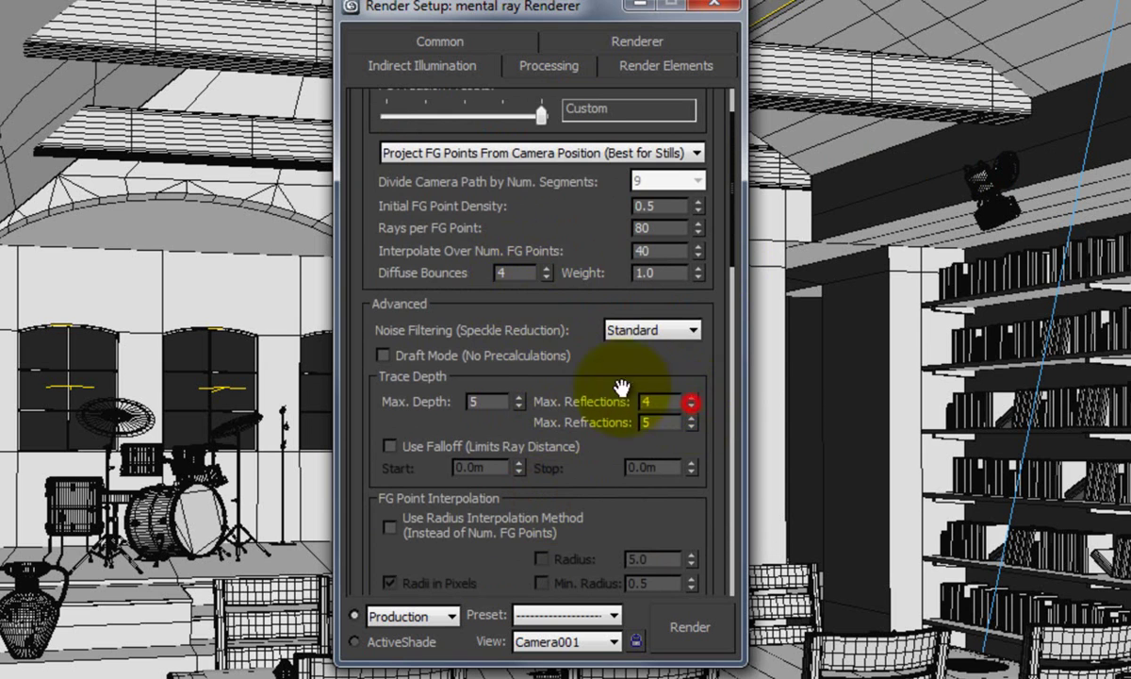
pyautogui.click(545, 269)
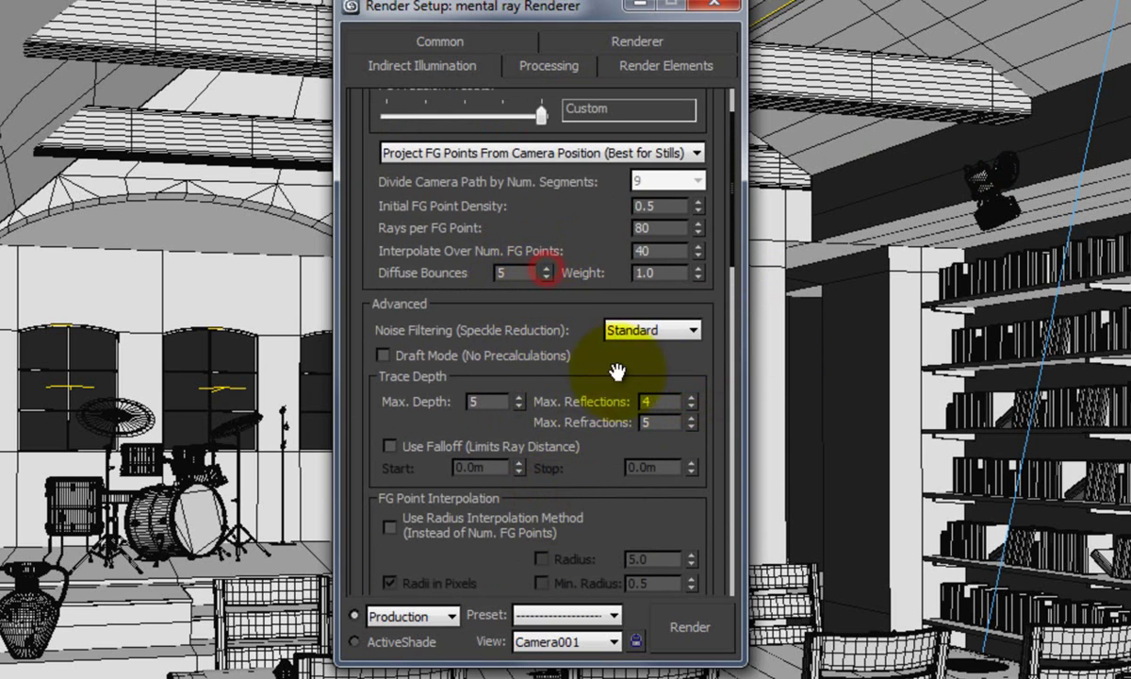
pyautogui.click(691, 396)
# Review the global illumination settings, and lower the sampling quality to a minimum of 1/16 and a maximum of 1/4 samples per pixel
pyautogui.moveTo(627, 373); pyautogui.dragTo(606, 8)
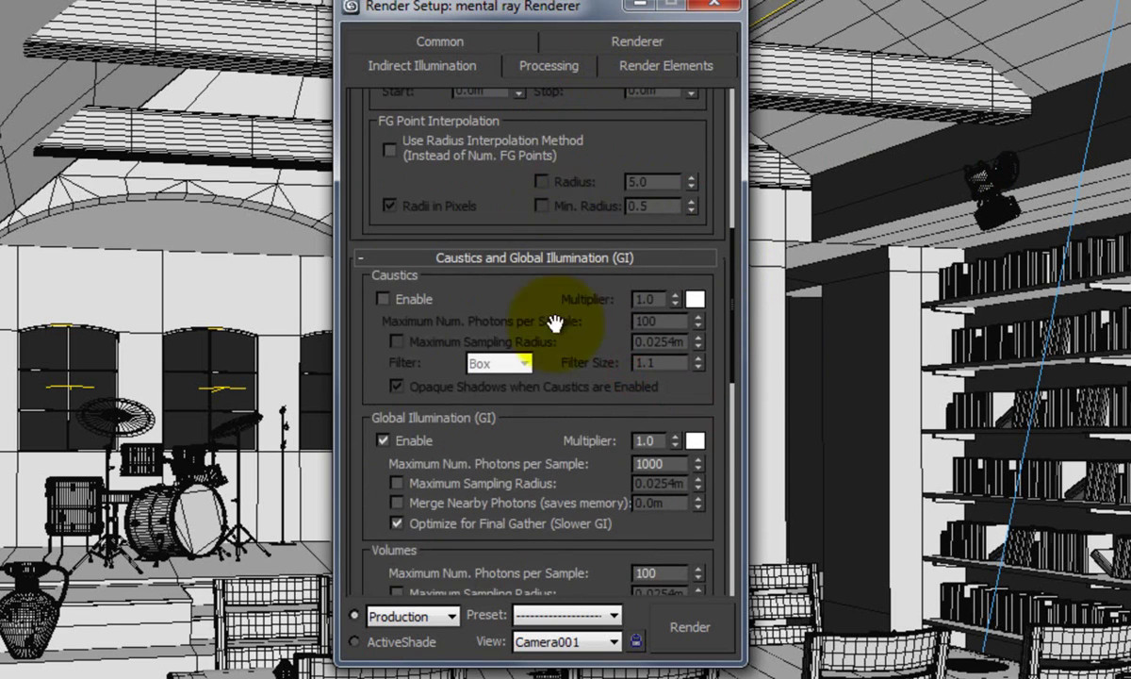
pyautogui.moveTo(555, 417); pyautogui.dragTo(562, 248)
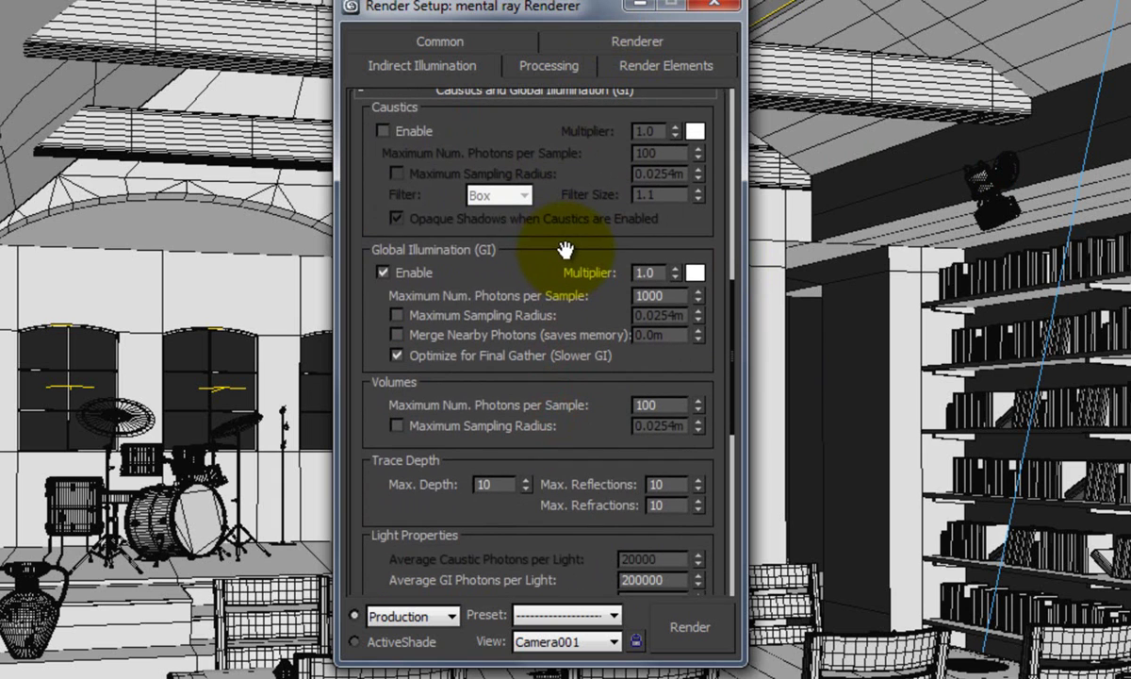
pyautogui.moveTo(605, 451); pyautogui.dragTo(604, 230)
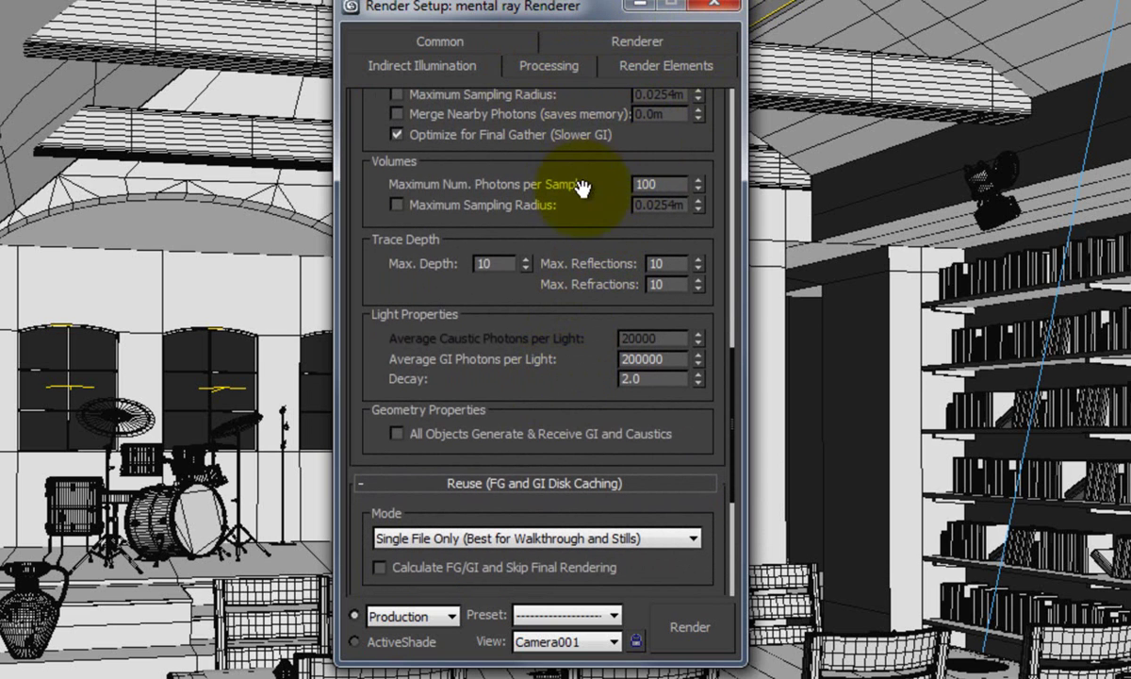
pyautogui.scroll(15, 568, 185)
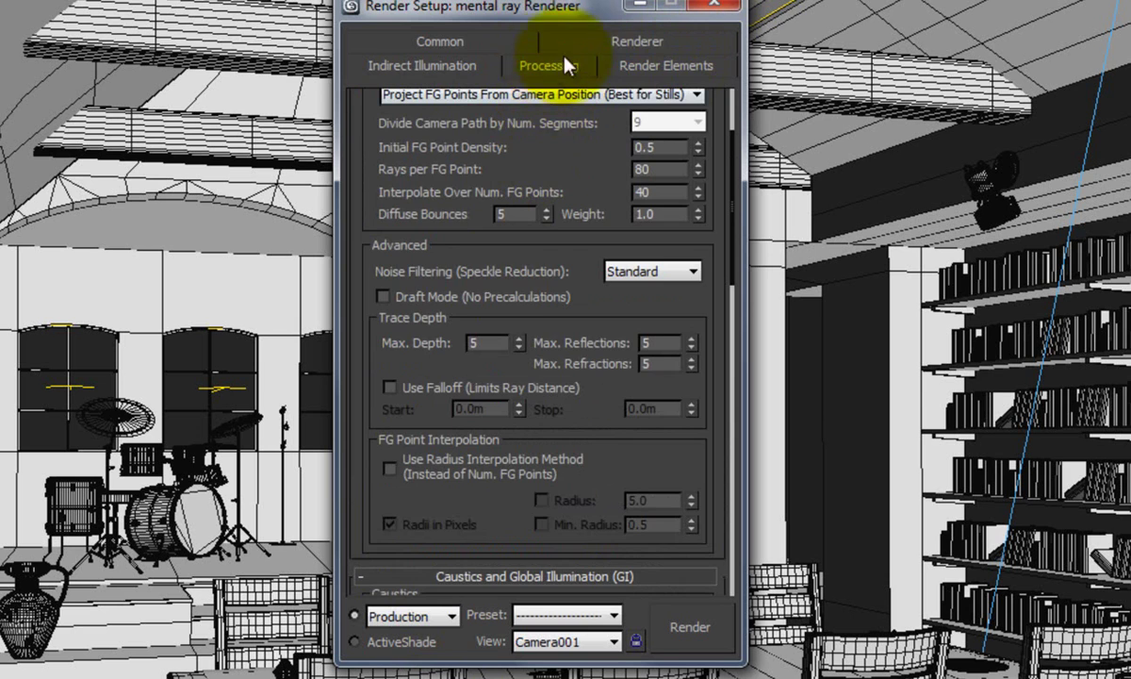
pyautogui.click(595, 41)
pyautogui.click(509, 280)
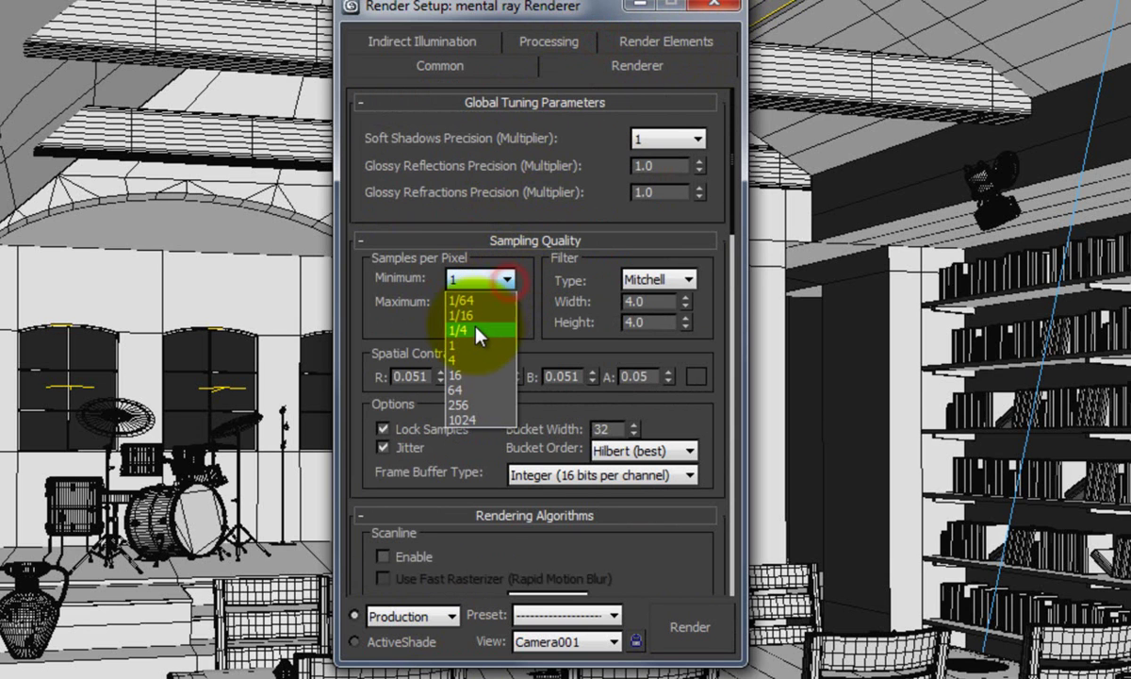
pyautogui.click(452, 307)
pyautogui.click(508, 302)
pyautogui.scroll(1, 441, 318)
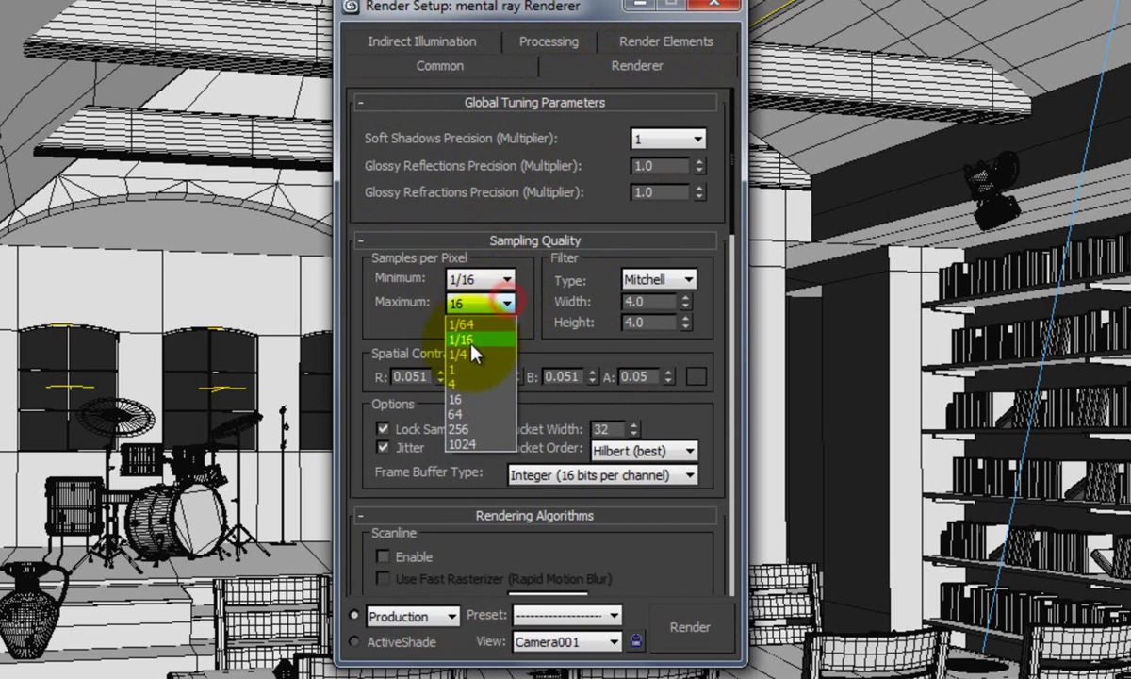
pyautogui.click(434, 334)
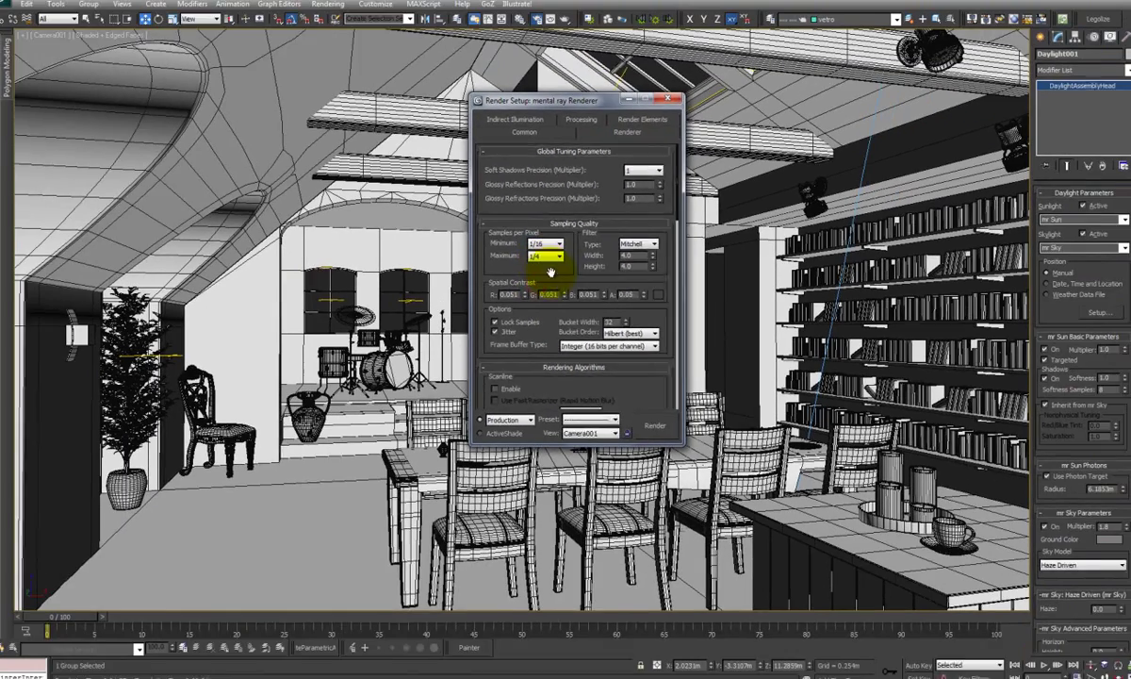
# Render Camera001 with the draft sampling settings, and move the frame window to check the image and the rendering time
pyautogui.moveTo(550, 273); pyautogui.dragTo(561, 181)
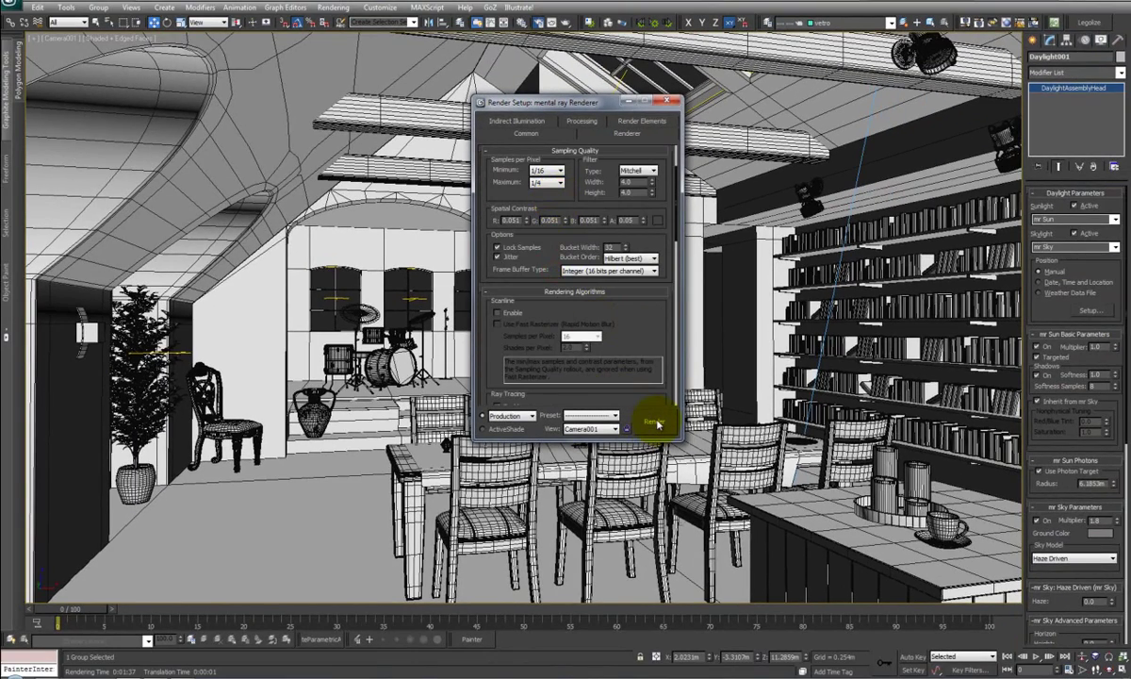
pyautogui.click(656, 424)
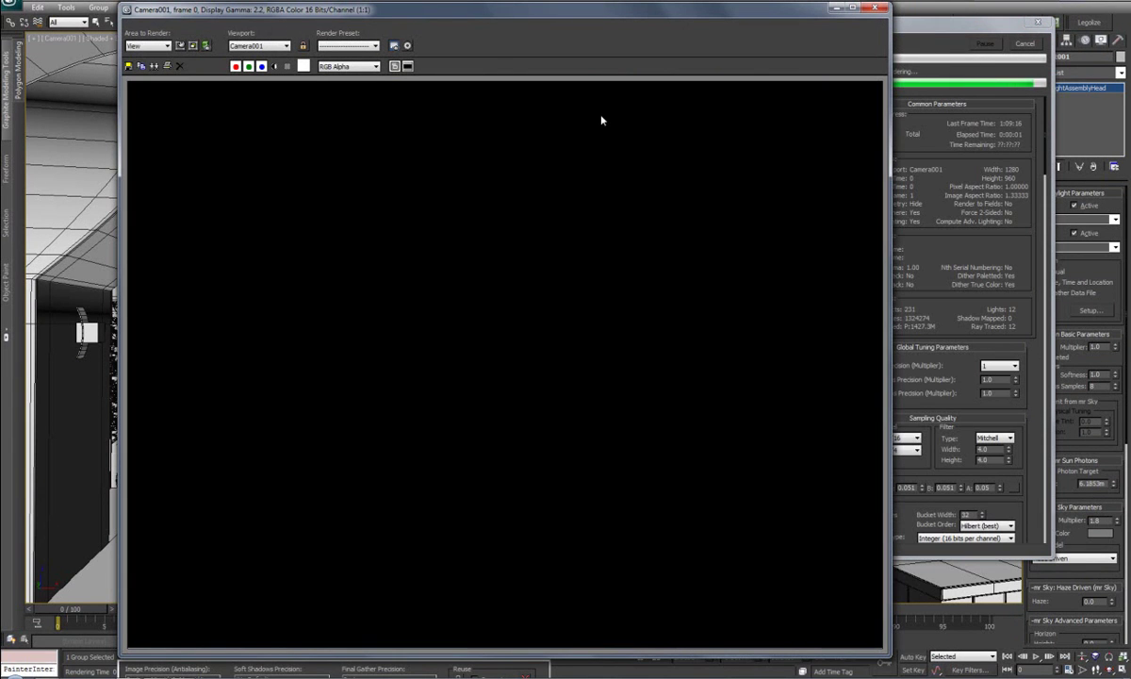
pyautogui.moveTo(676, 19); pyautogui.dragTo(582, 13)
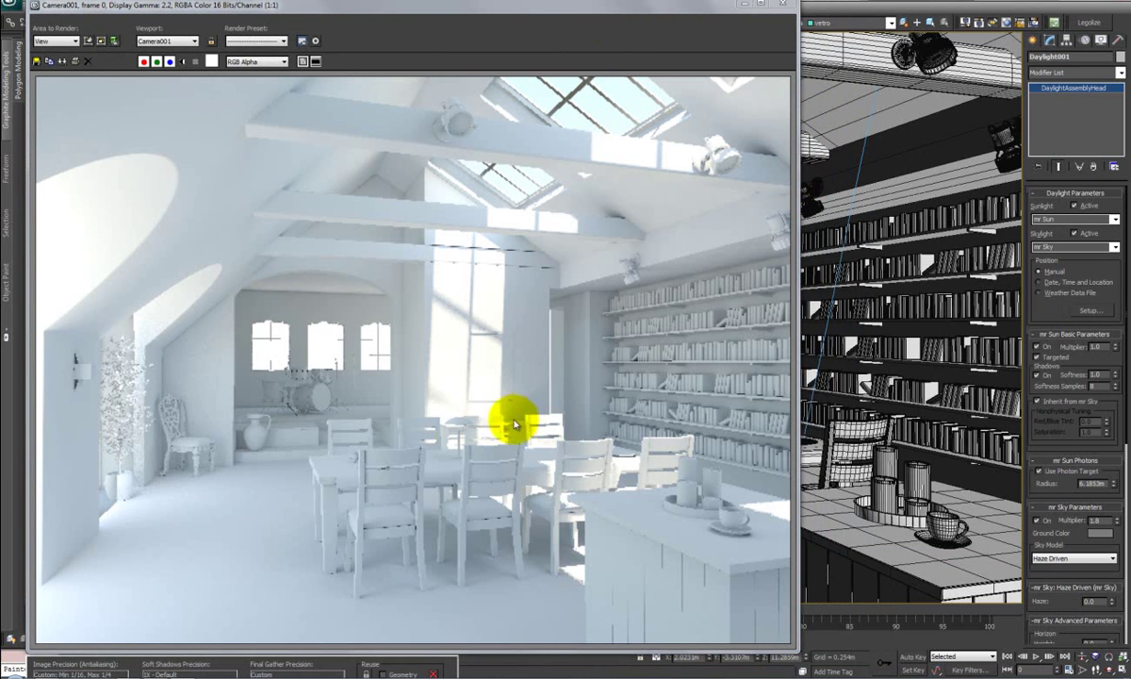
pyautogui.moveTo(353, 3); pyautogui.dragTo(559, 3)
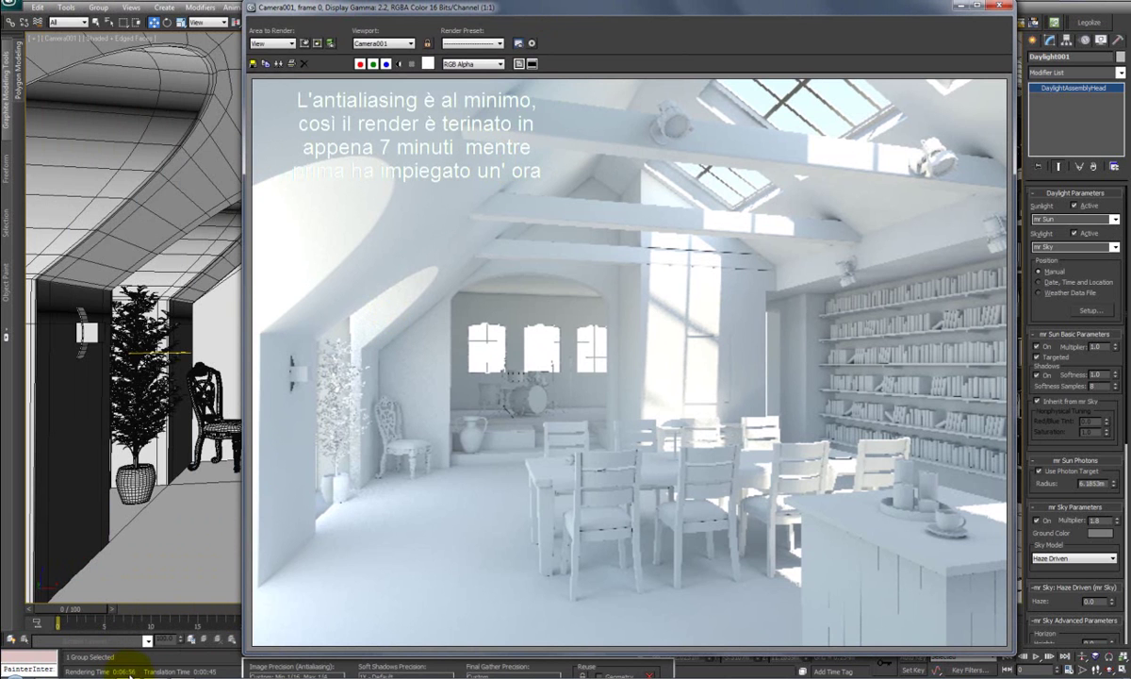
pyautogui.moveTo(536, 12); pyautogui.dragTo(461, 15)
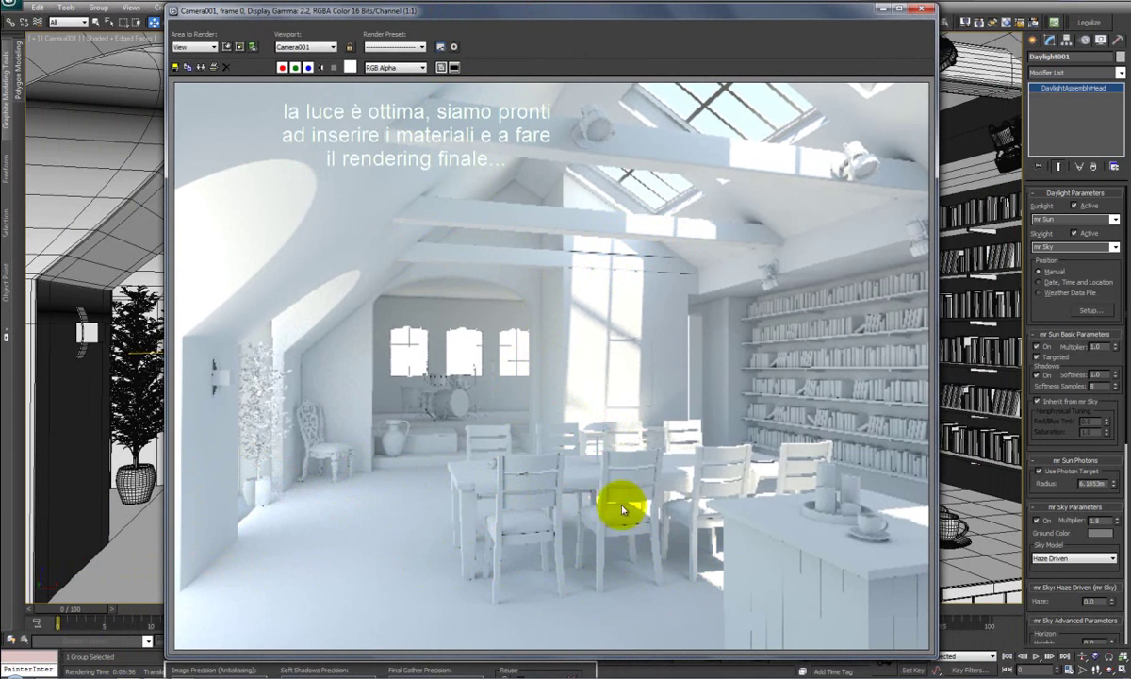
# Close the rendered frame window, review the sampling quality settings, and close the render setup
pyautogui.click(920, 11)
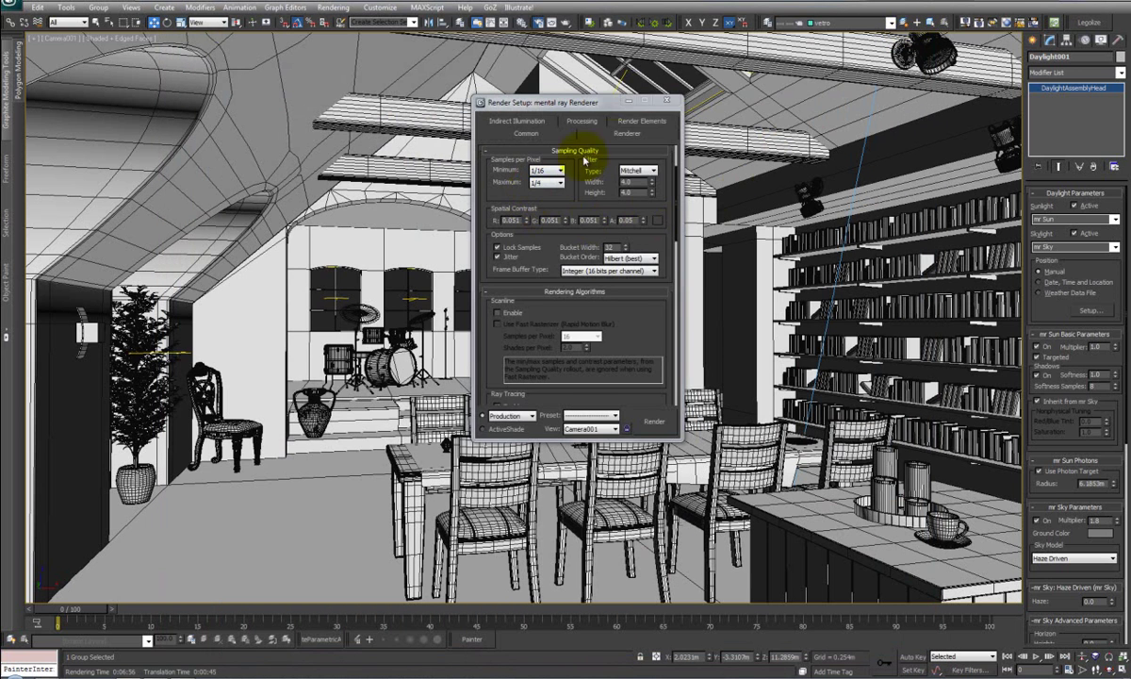
pyautogui.moveTo(661, 182); pyautogui.dragTo(663, 309)
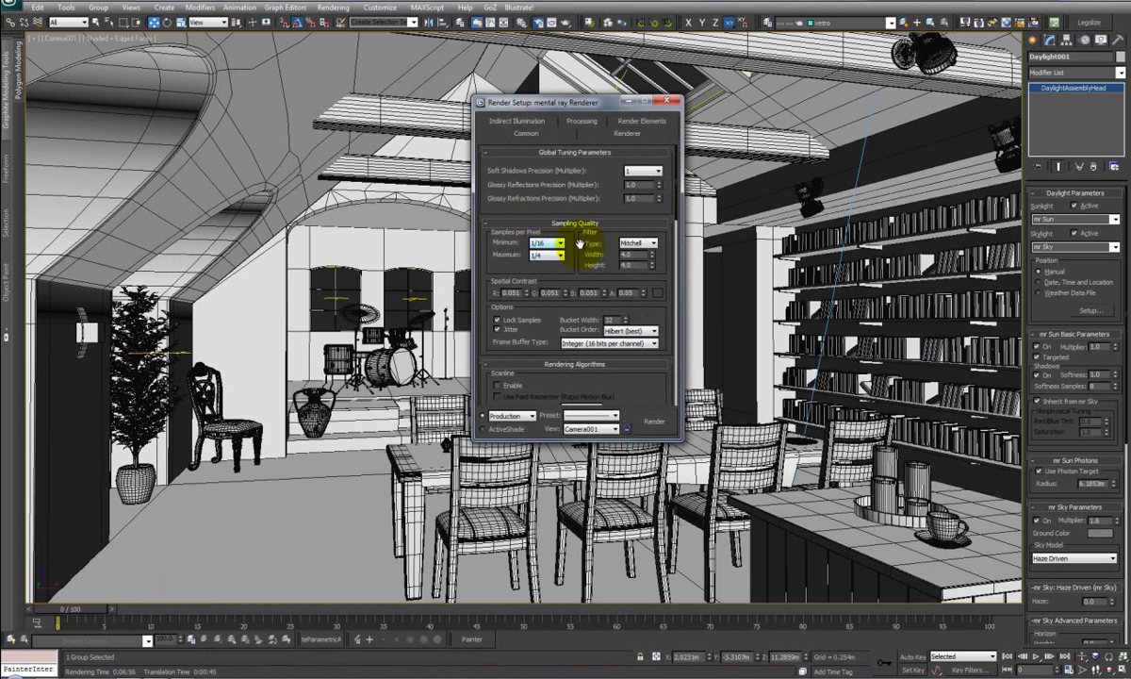
pyautogui.click(669, 101)
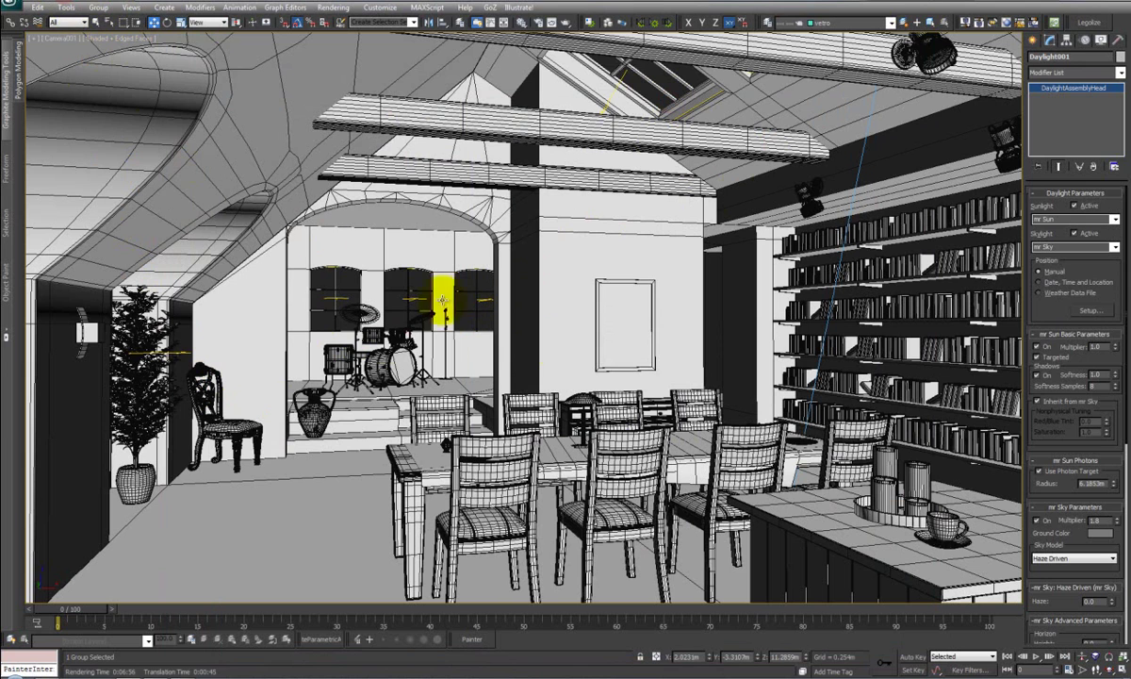
# Deselect the daylight, and review the Final Gather and global illumination settings in the render setup
pyautogui.click(582, 282)
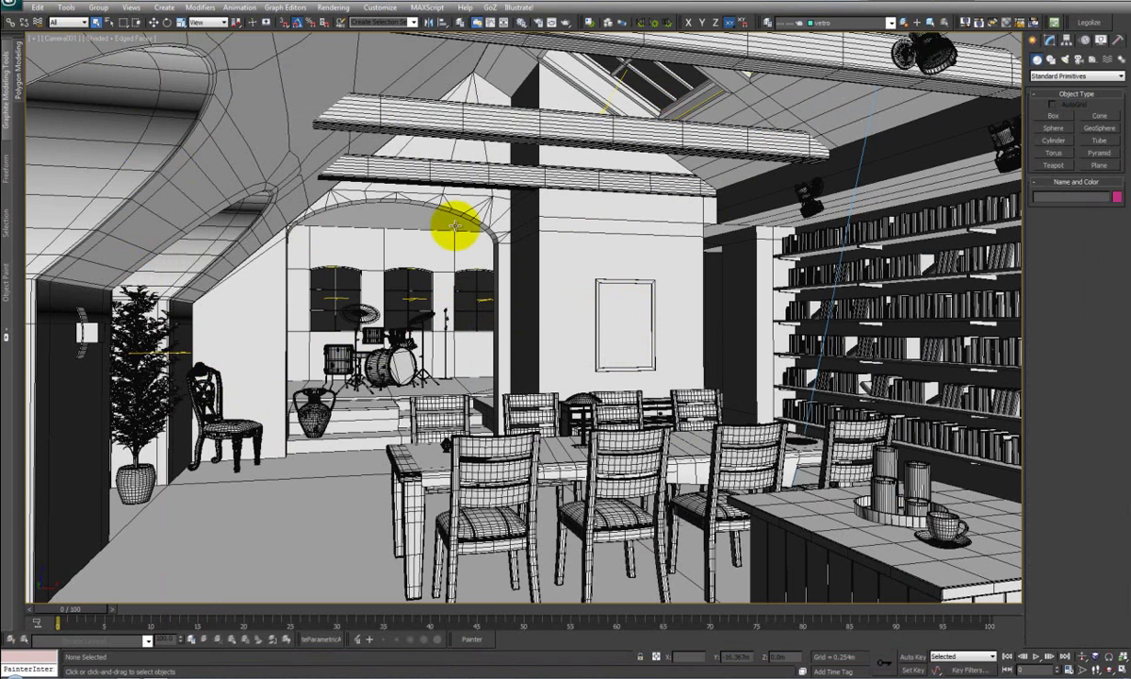
pyautogui.click(538, 24)
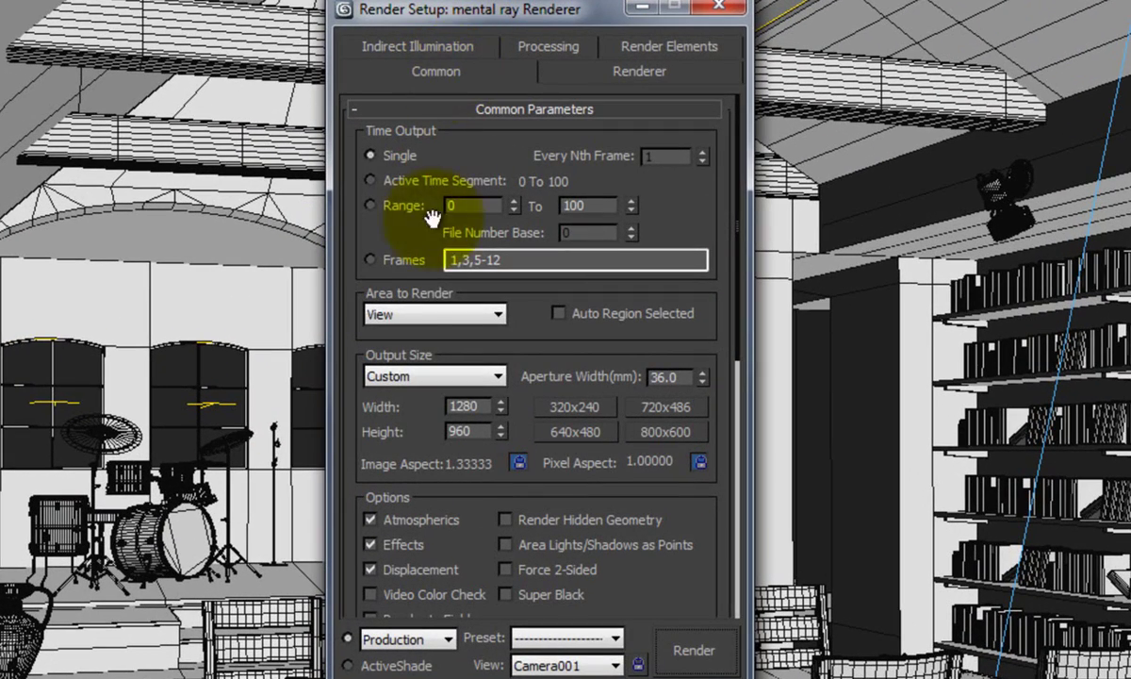
pyautogui.click(436, 46)
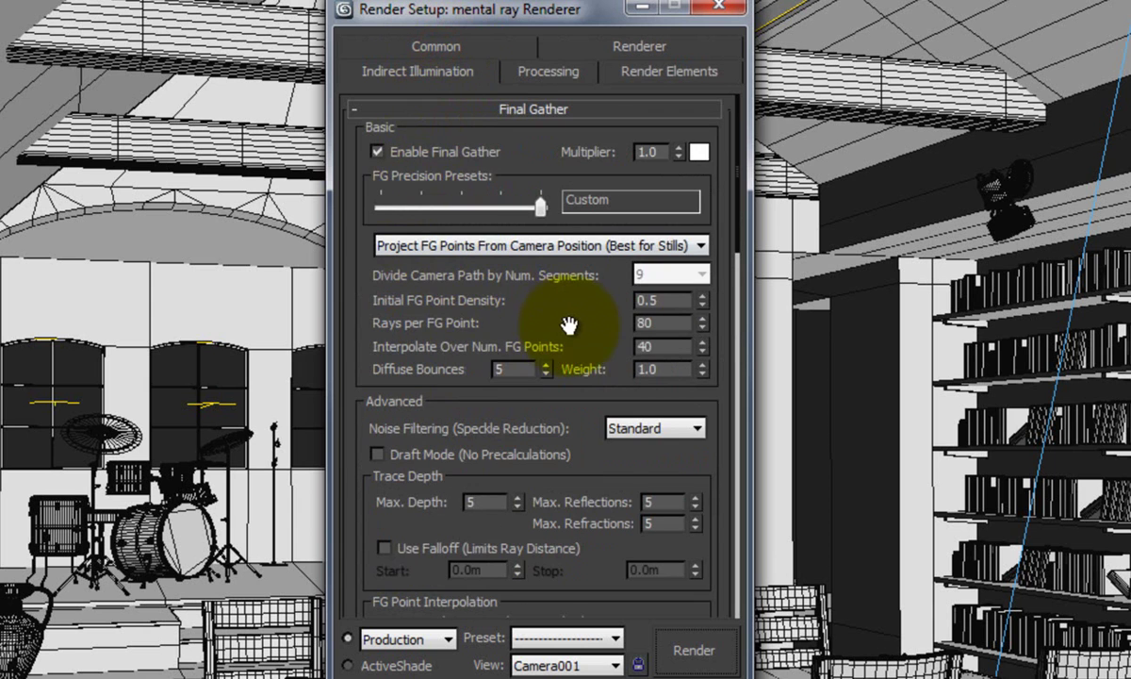
pyautogui.scroll(-10, 570, 323)
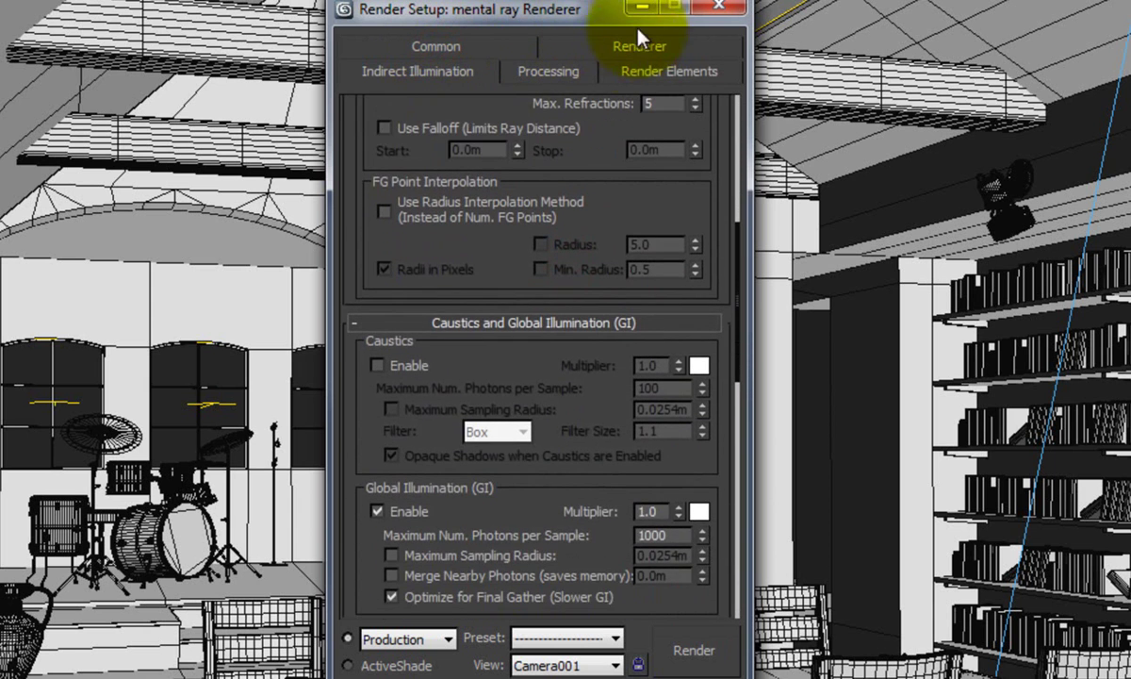
# Raise the sampling quality to a minimum of 1 and a maximum of 16 samples per pixel
pyautogui.click(639, 48)
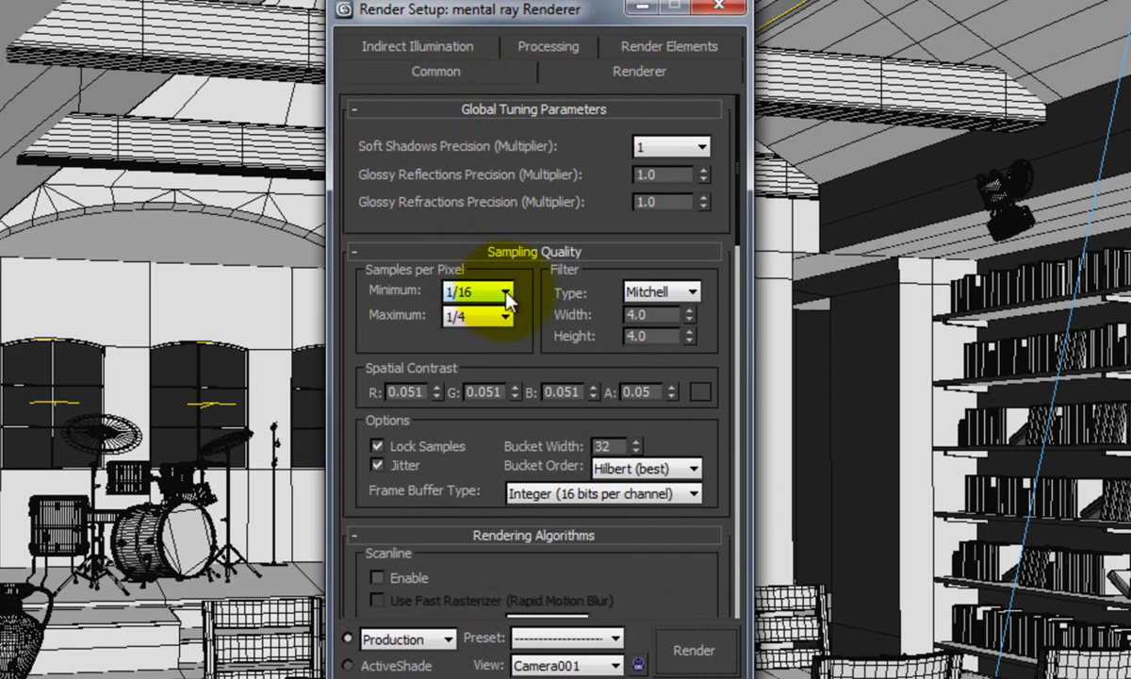
pyautogui.click(476, 291)
pyautogui.click(468, 358)
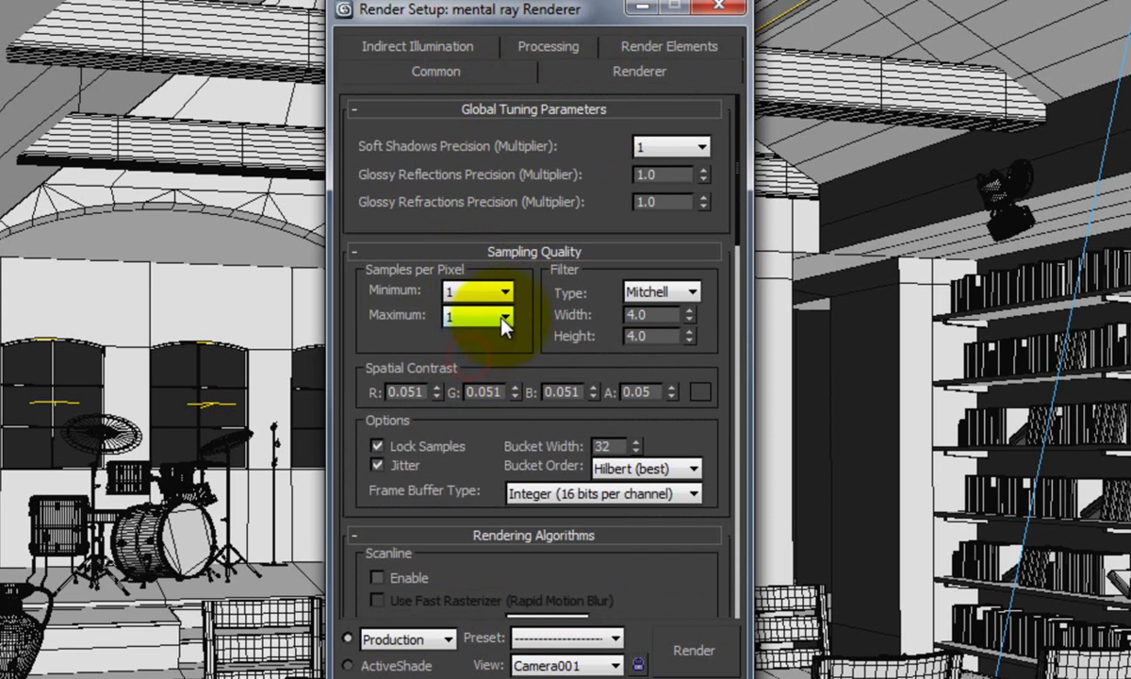
pyautogui.click(497, 317)
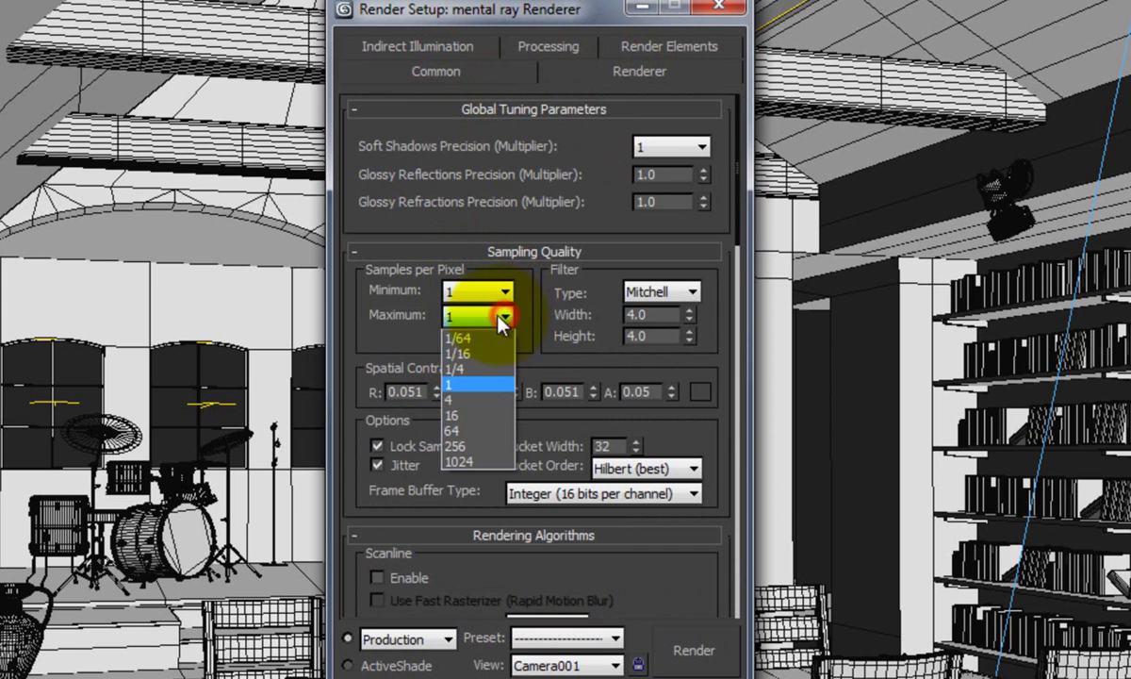
pyautogui.click(454, 415)
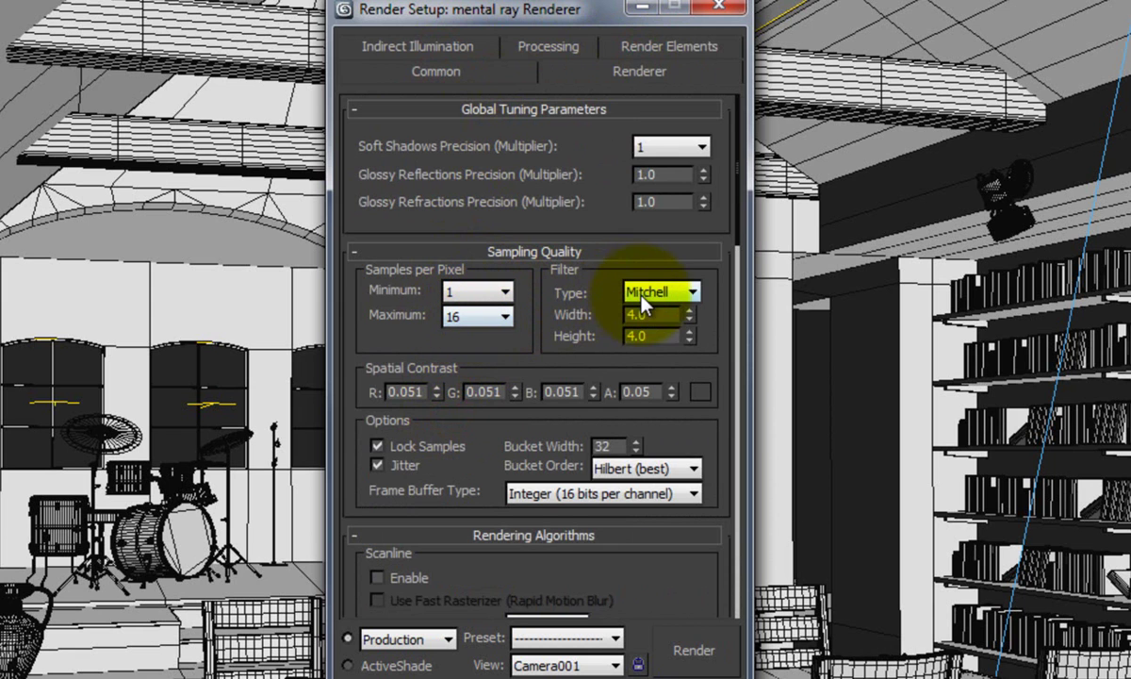
# Set the global tuning multiplier for soft shadows precision to 2
pyautogui.moveTo(594, 365)
pyautogui.mouseDown()
pyautogui.moveTo(596, 283)
pyautogui.moveTo(592, 364)
pyautogui.mouseUp()
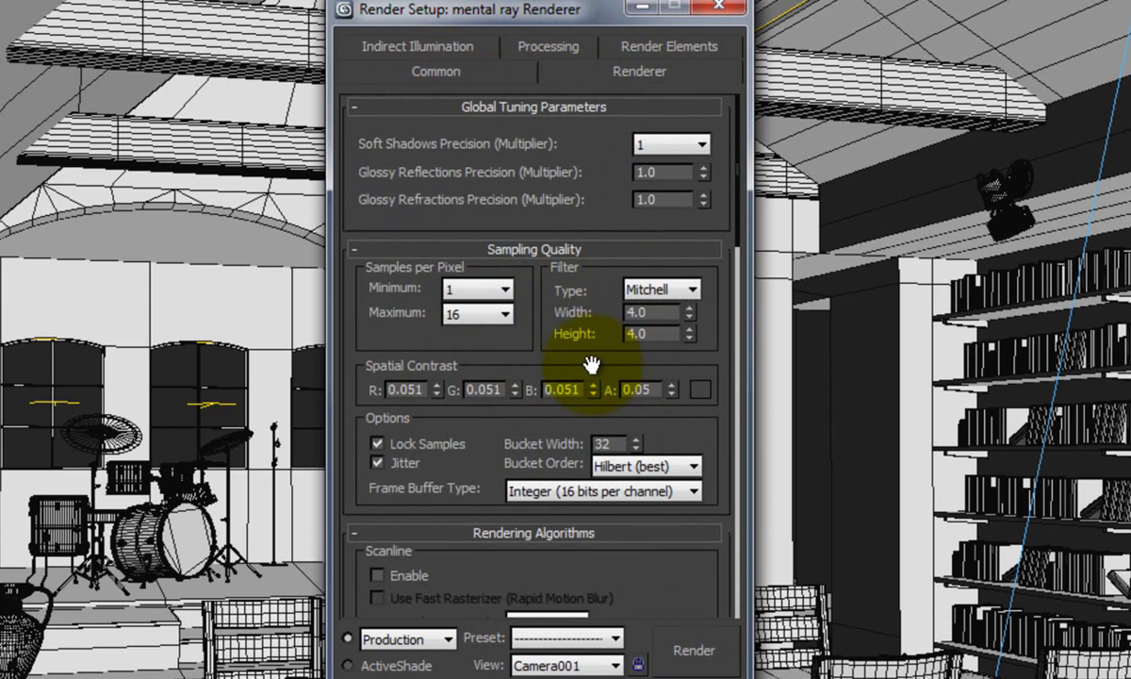
pyautogui.click(703, 146)
pyautogui.click(649, 226)
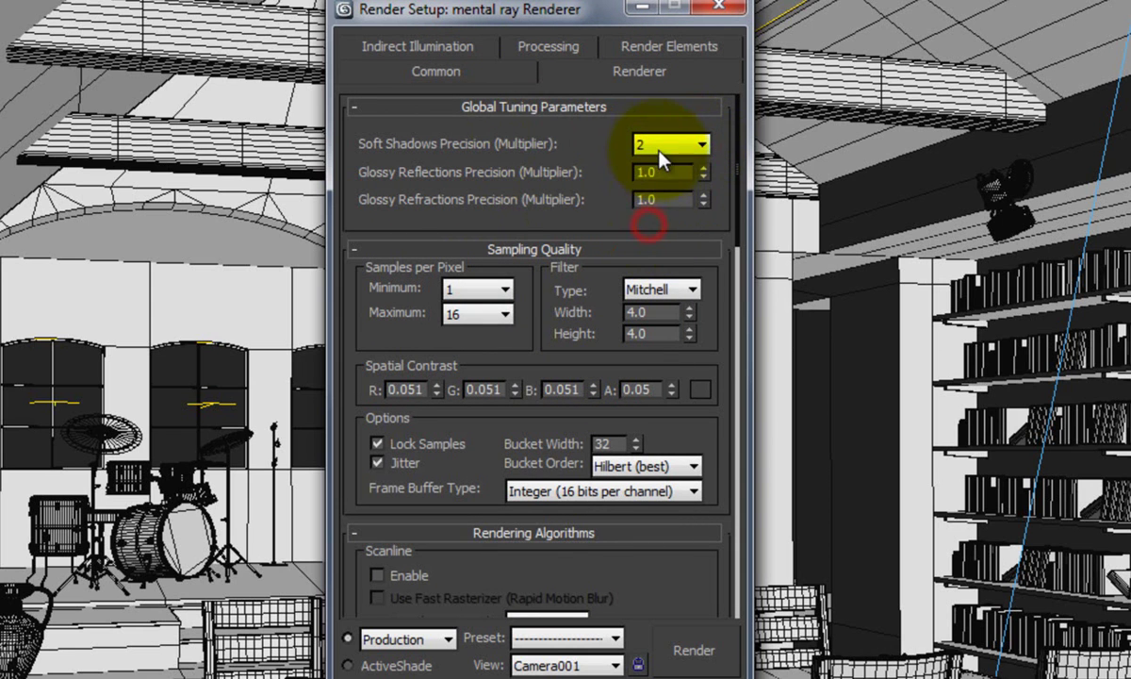
# Review the rendering algorithms, camera shaders and shadow mode settings, check the sampling values again, and close the render setup
pyautogui.moveTo(489, 432)
pyautogui.mouseDown()
pyautogui.moveTo(509, 45)
pyautogui.moveTo(491, 28)
pyautogui.mouseUp()
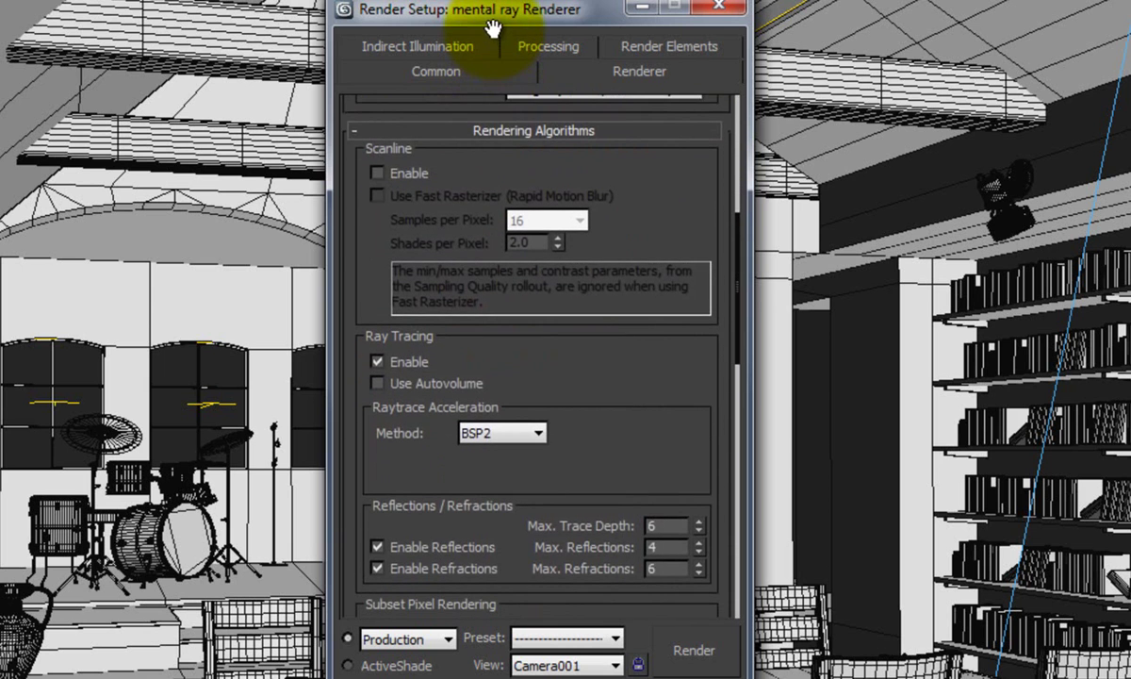
pyautogui.moveTo(655, 454); pyautogui.dragTo(662, 20)
pyautogui.moveTo(588, 391); pyautogui.dragTo(594, 7)
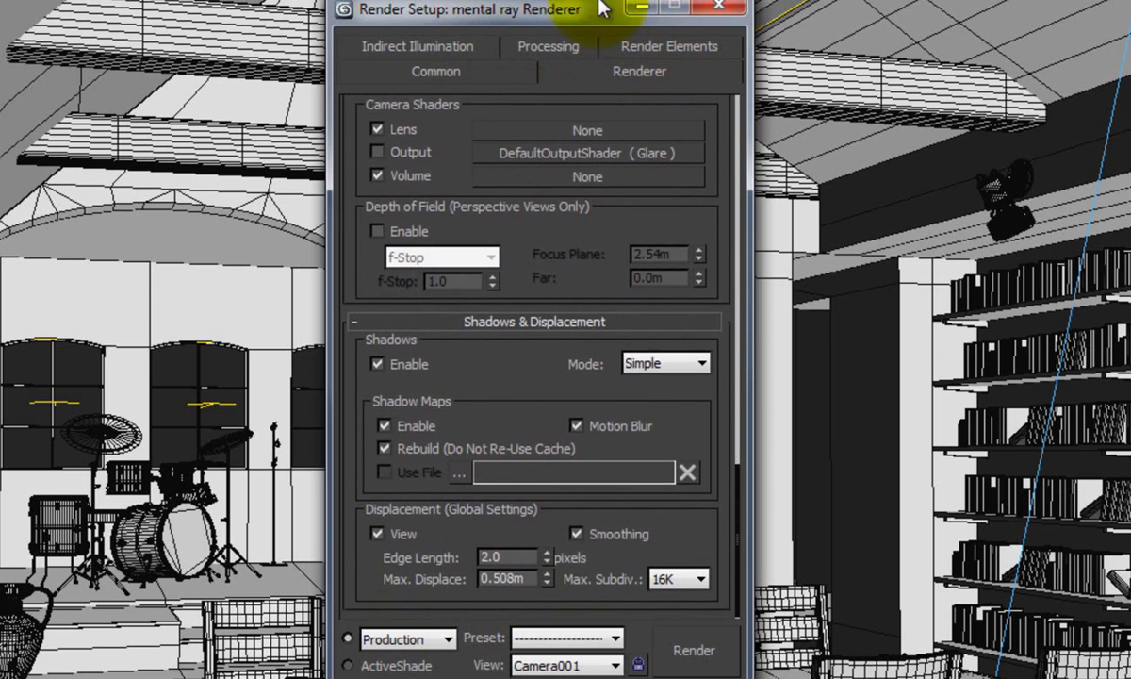
pyautogui.click(702, 363)
pyautogui.click(702, 362)
pyautogui.moveTo(694, 260); pyautogui.dragTo(639, 505)
pyautogui.scroll(15, 538, 298)
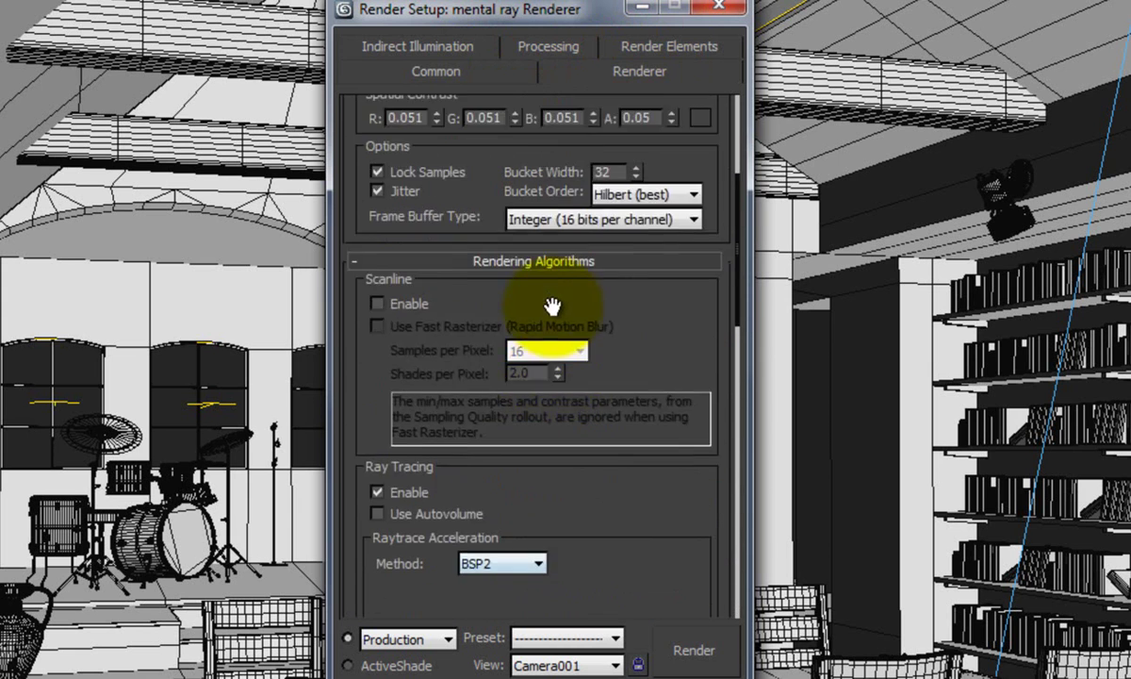
pyautogui.scroll(3, 552, 306)
pyautogui.scroll(5, 484, 235)
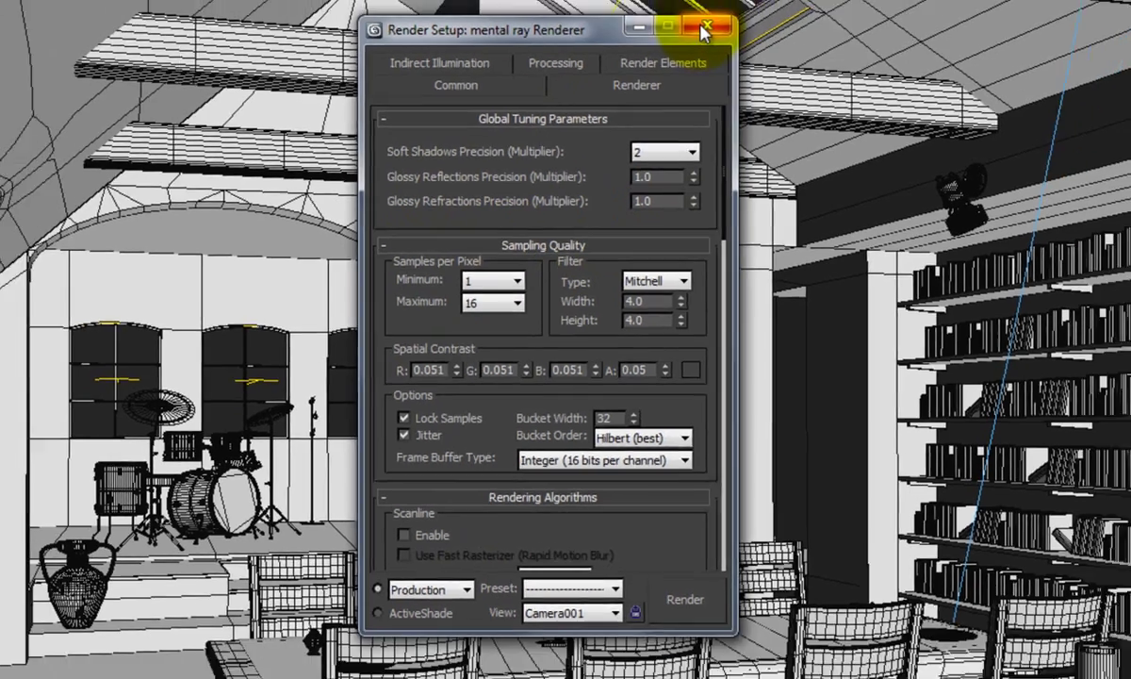
pyautogui.click(713, 11)
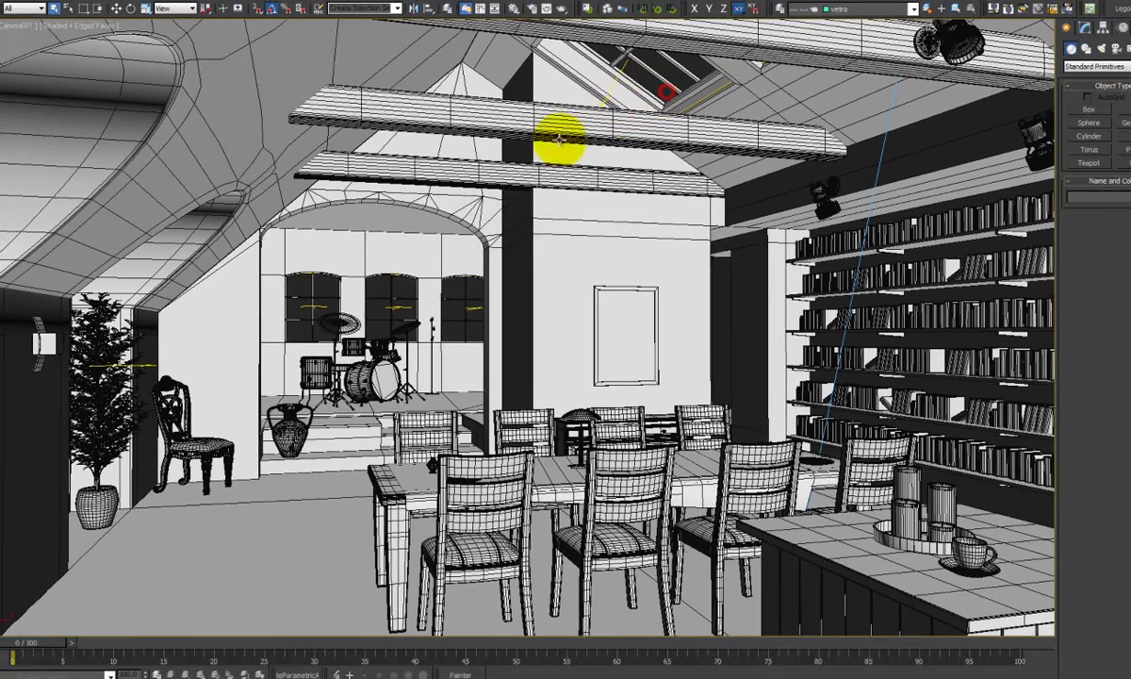
# Render Camera001 with the high-quality sampling settings, and move the frame window to check the image and the rendering time
pyautogui.click(566, 26)
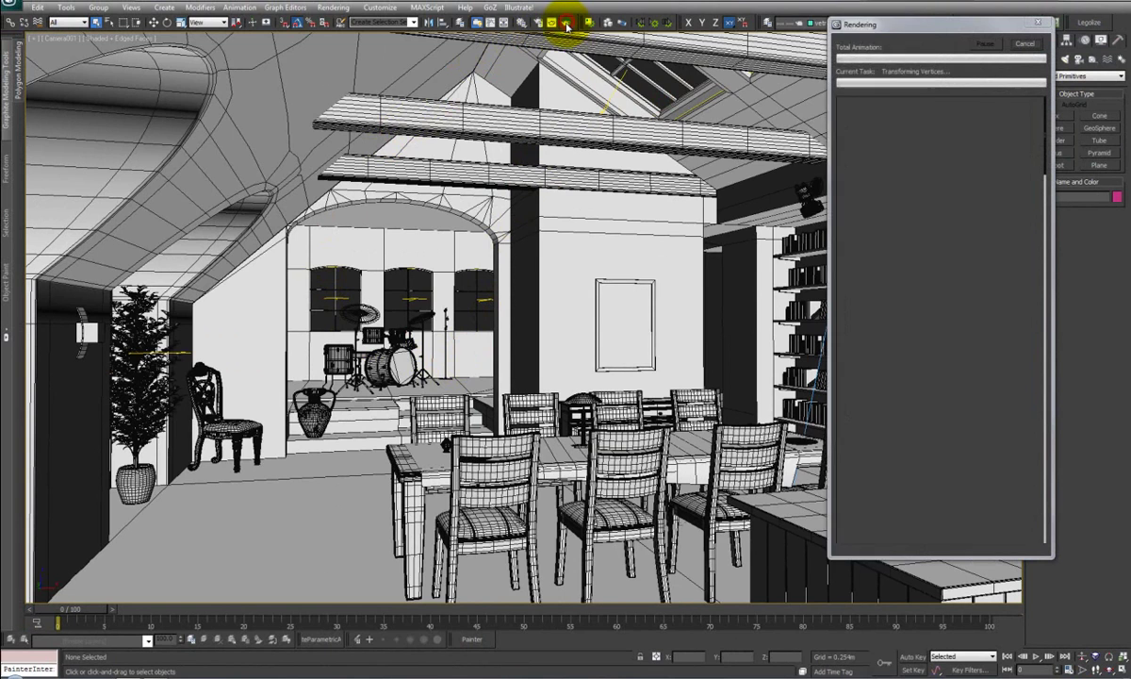
pyautogui.moveTo(650, 25); pyautogui.dragTo(519, 18)
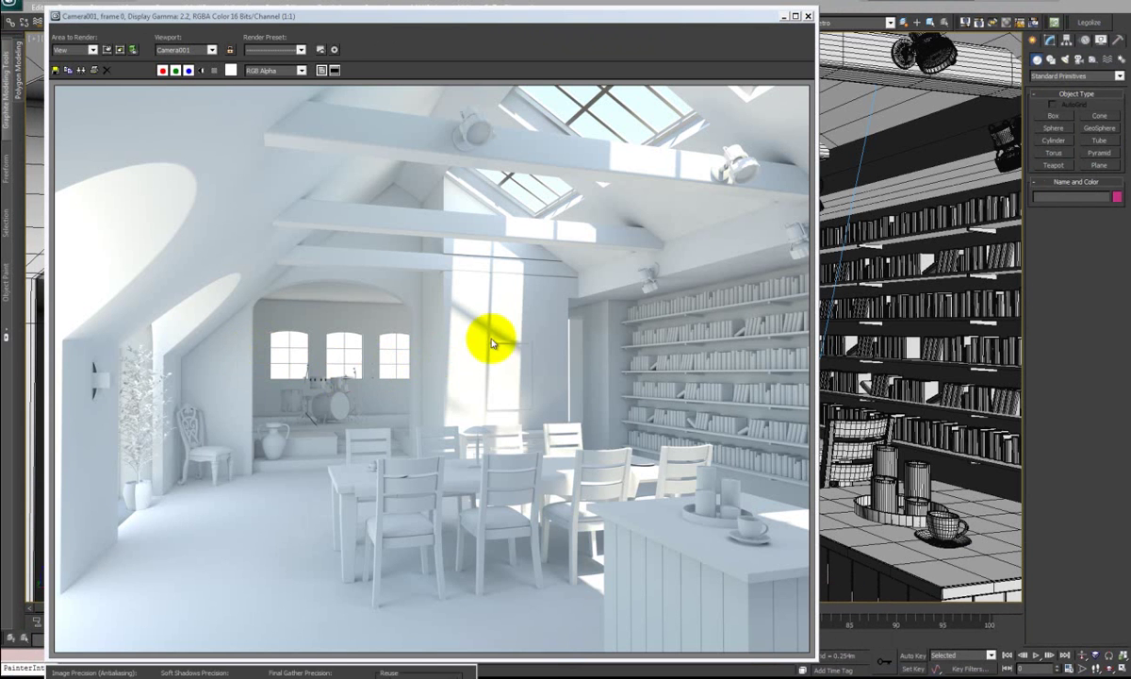
pyautogui.moveTo(461, 14); pyautogui.dragTo(576, 9)
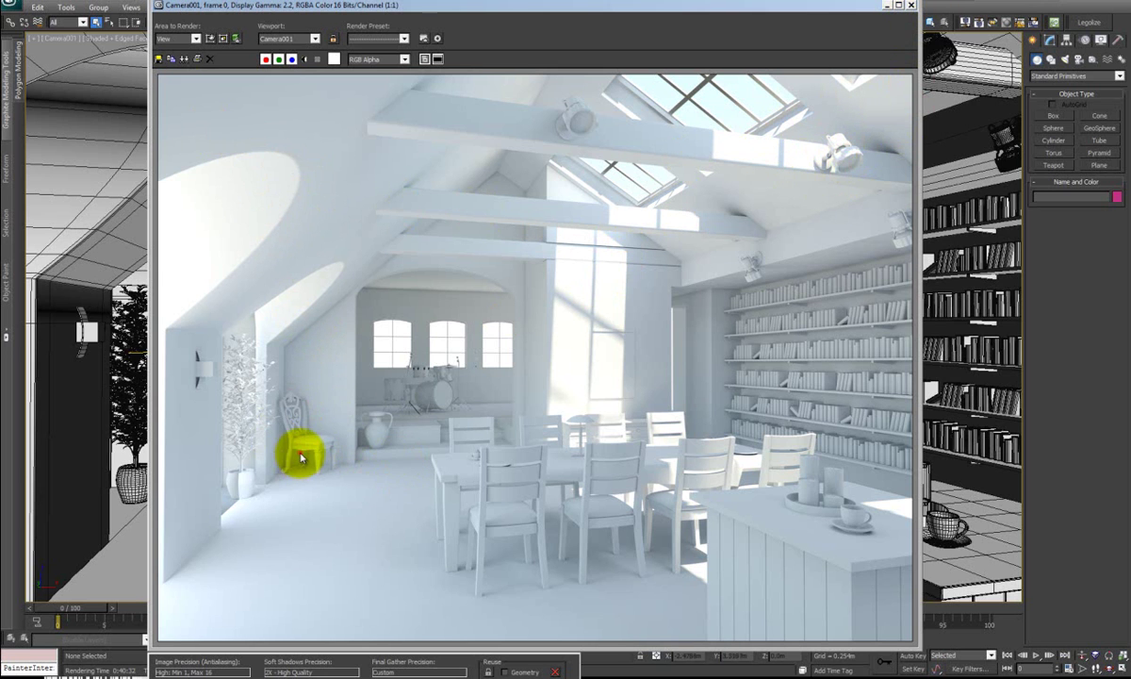
# Inspect the shadows and detail around the ornate chair and vase in the render up close, and close the frame window
pyautogui.scroll(1, 288, 452)
pyautogui.scroll(1, 296, 434)
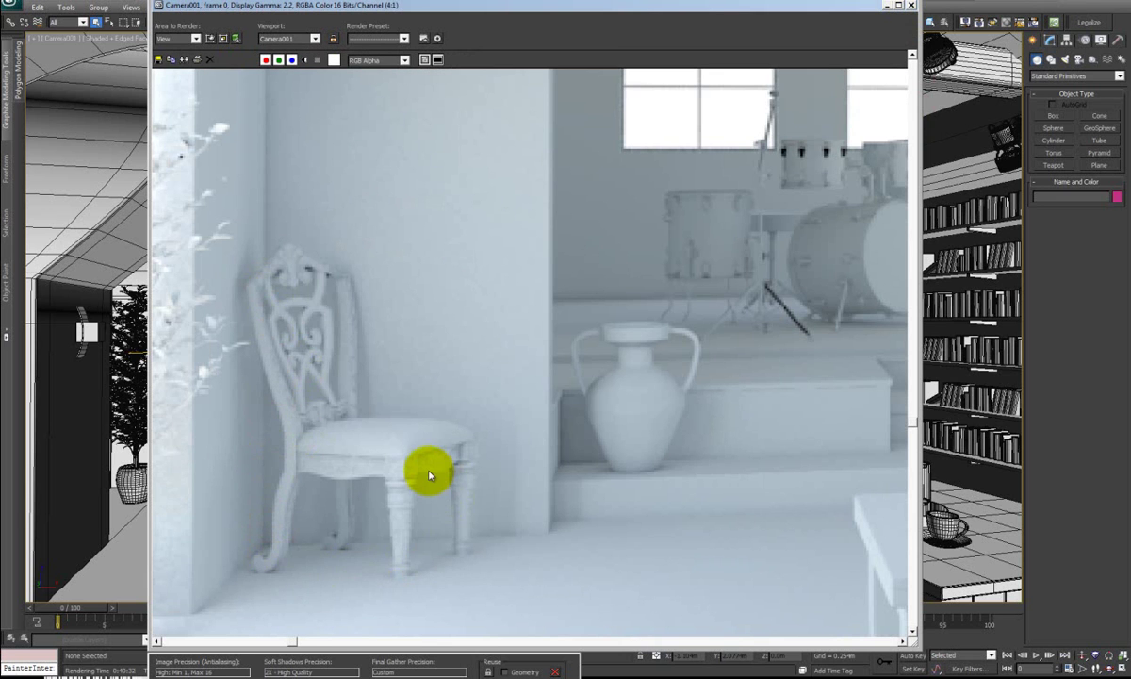
pyautogui.scroll(-1, 421, 474)
pyautogui.scroll(-1, 415, 474)
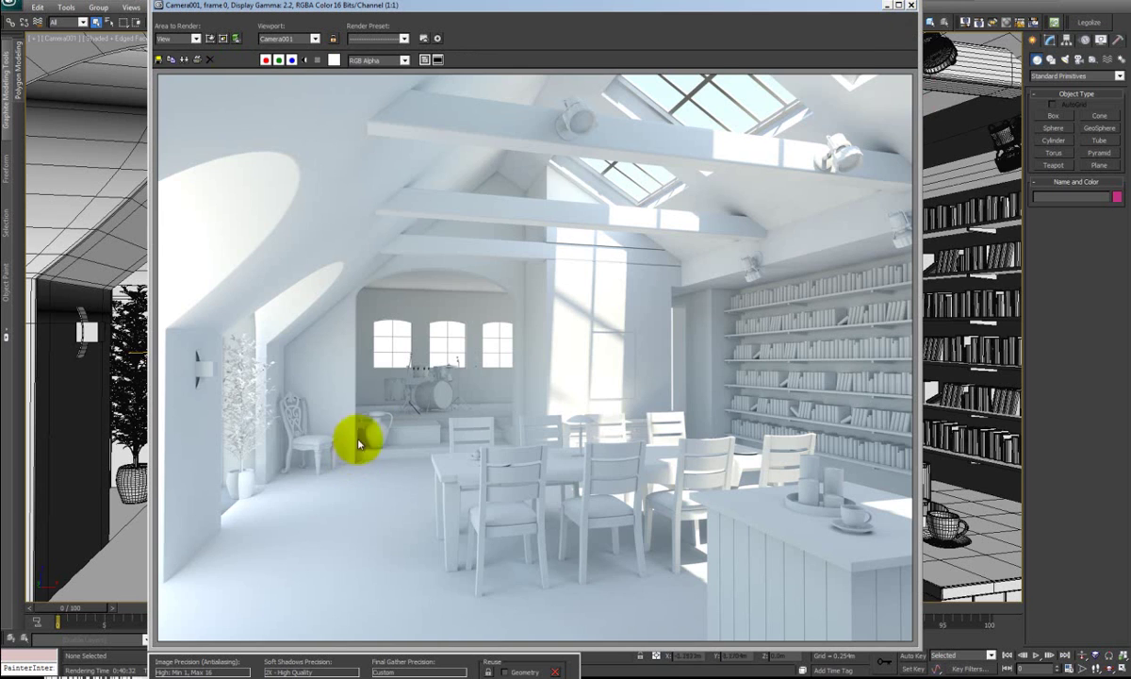
pyautogui.click(911, 6)
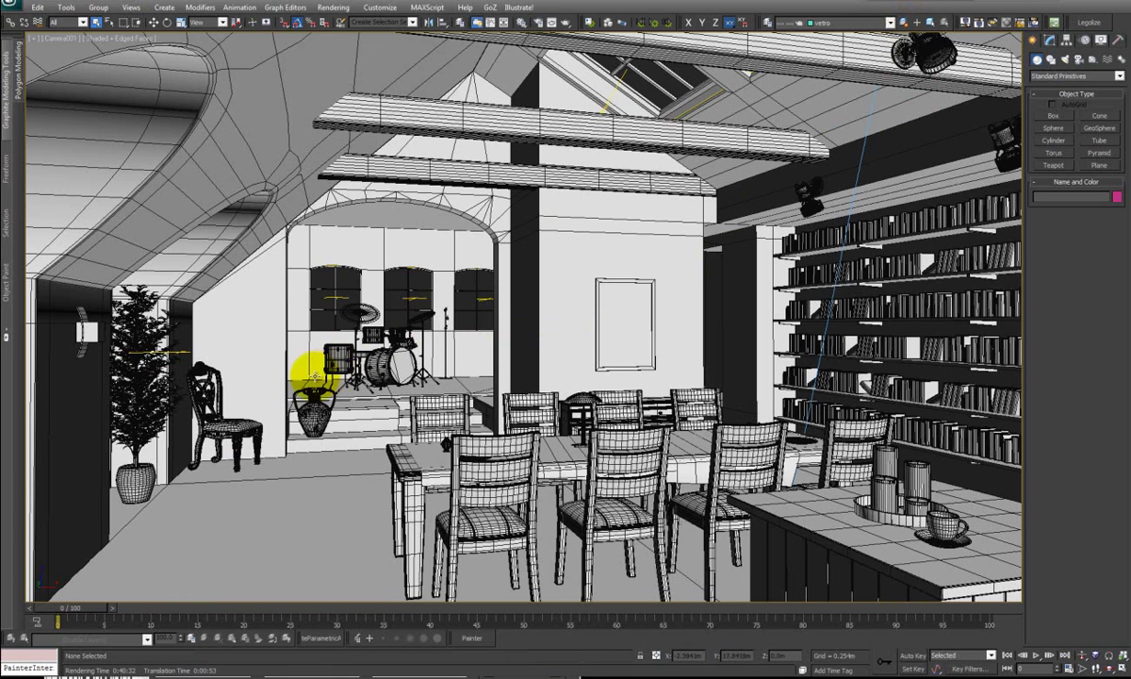